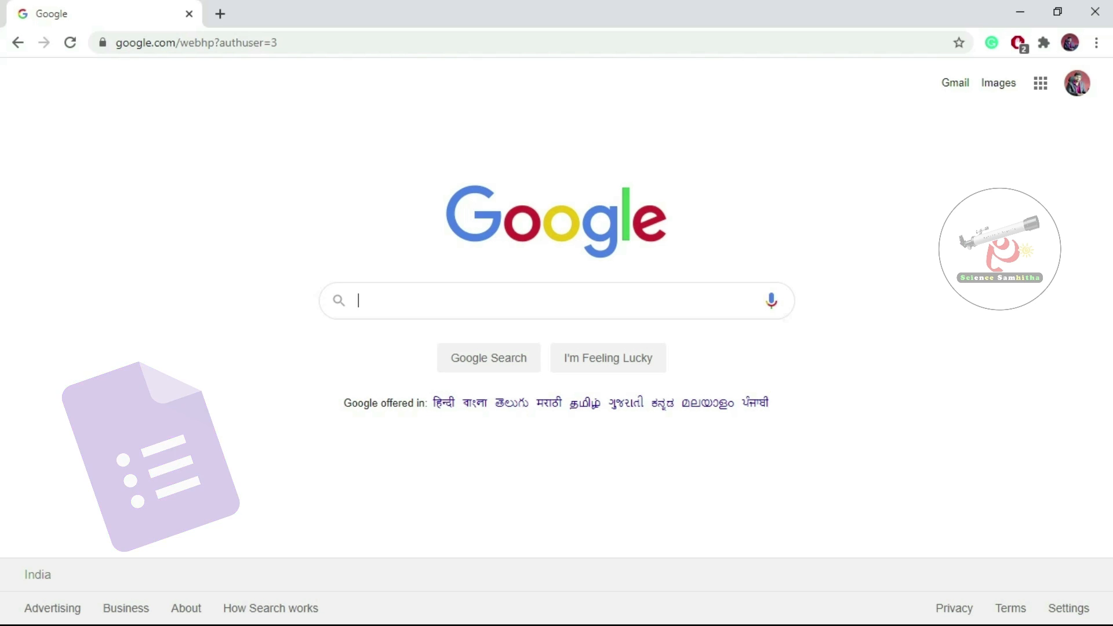
Search Google for 'GOOGLE FORMS' and open the Google Forms about page.
left_click(545, 301)
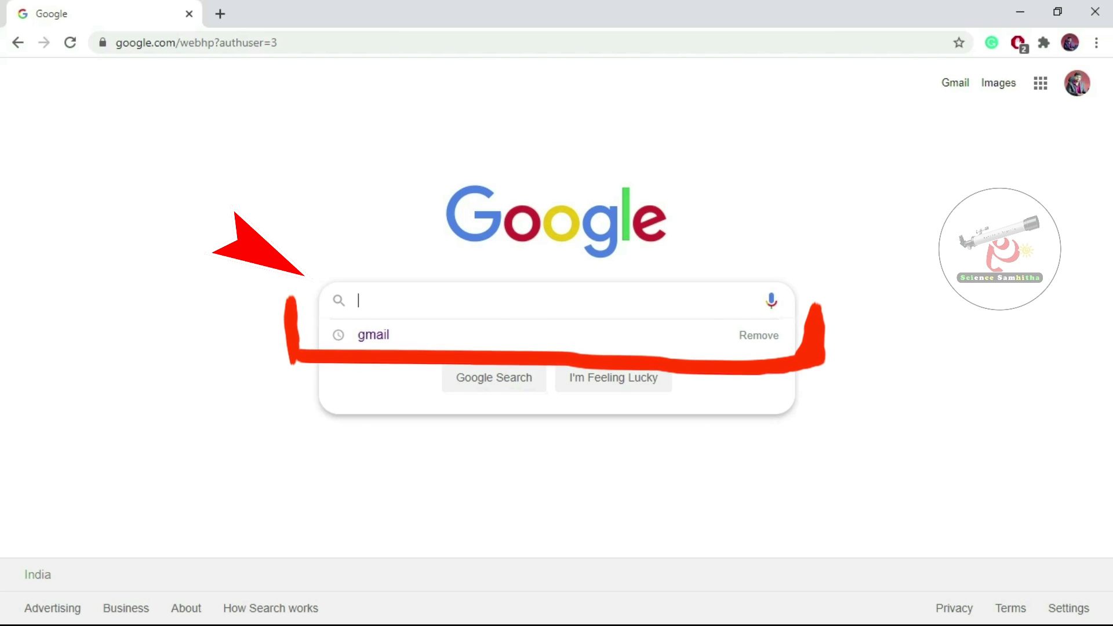
type("GOOGLE ")
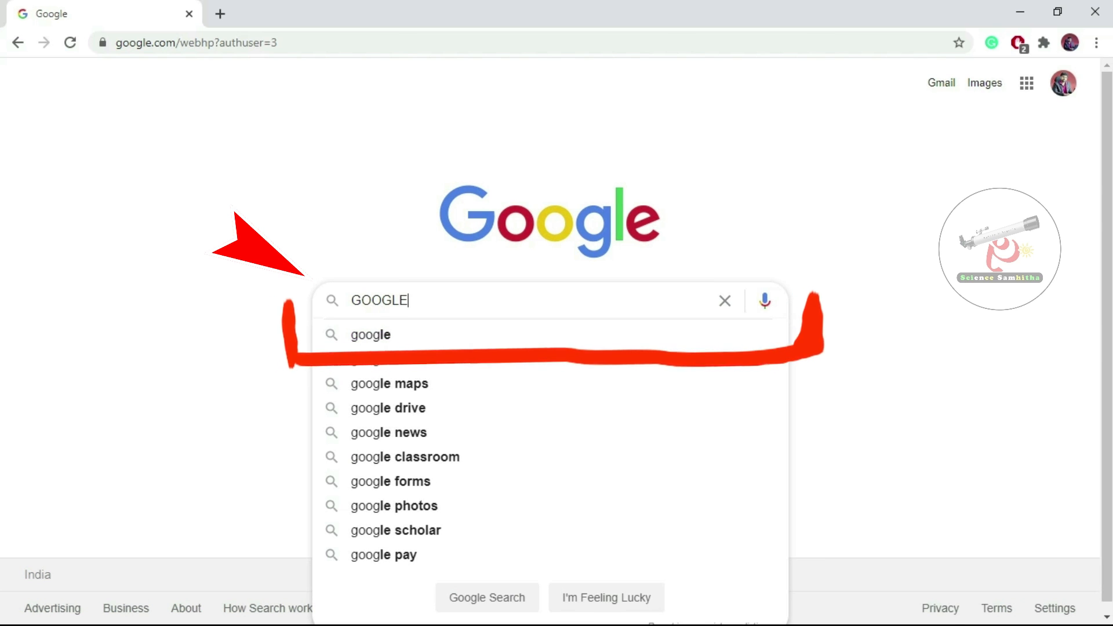
type("FORMS")
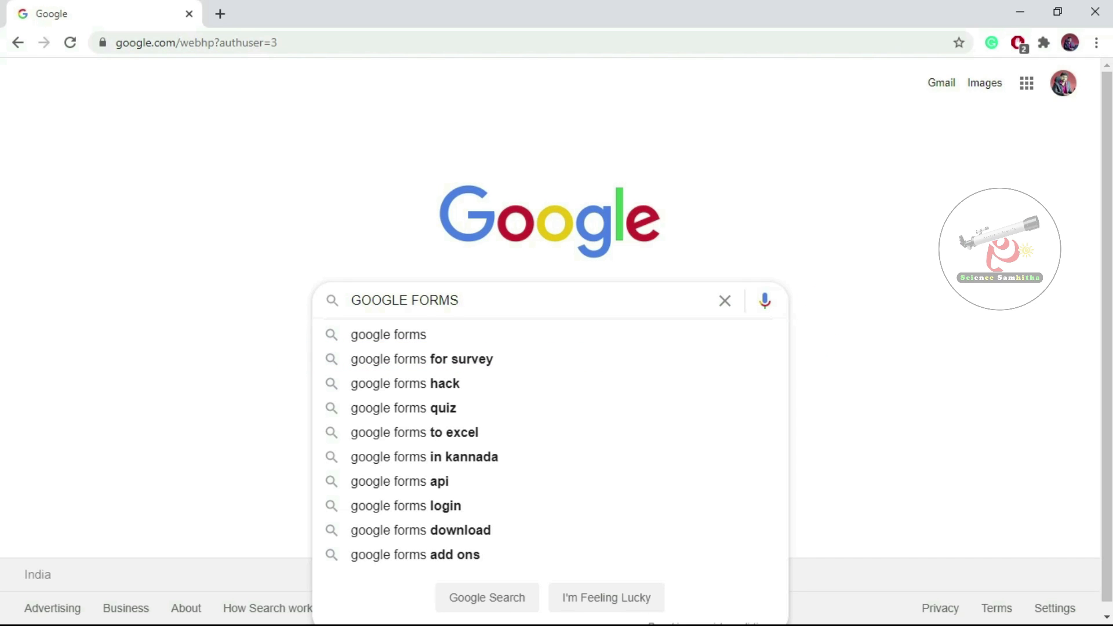
key("Return")
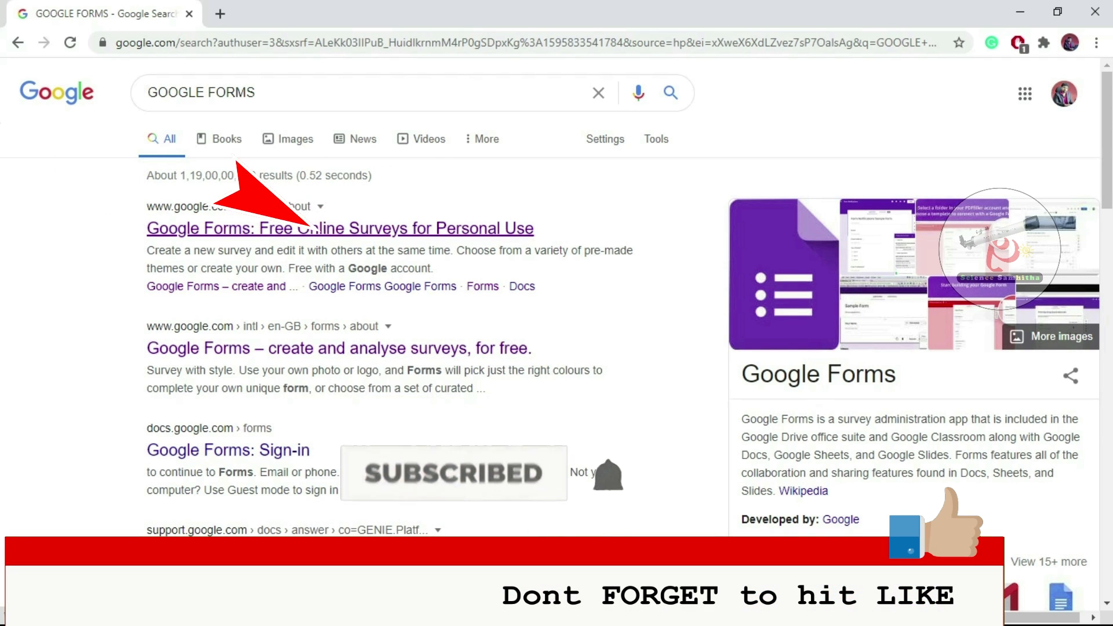
left_click(307, 228)
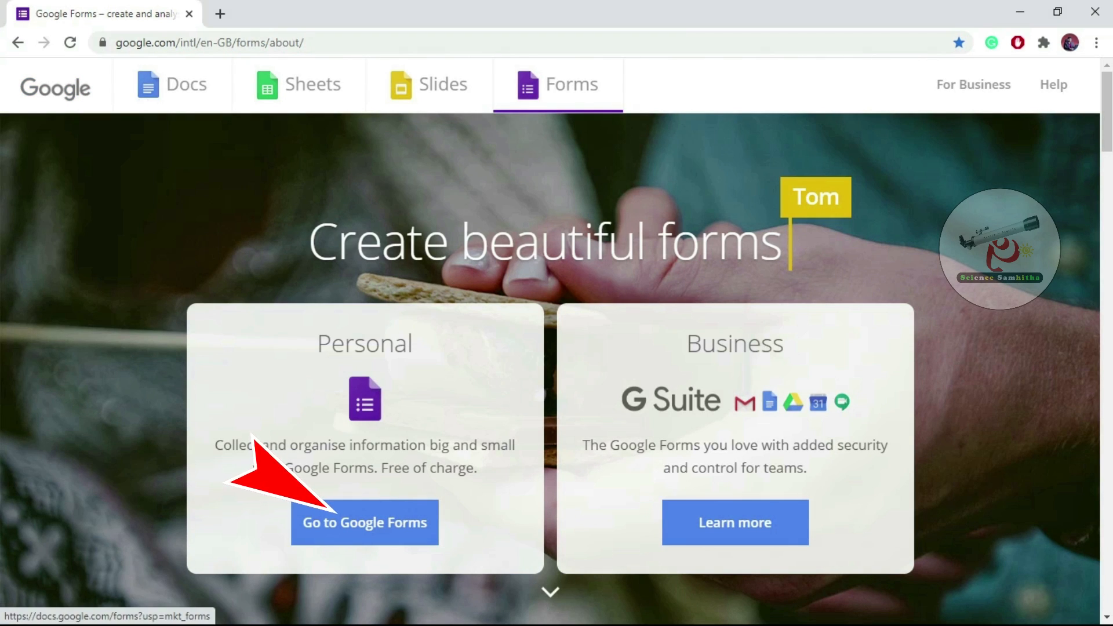
Go to the Google Forms home and browse the Template gallery's Personal, Work and Education templates.
left_click(339, 512)
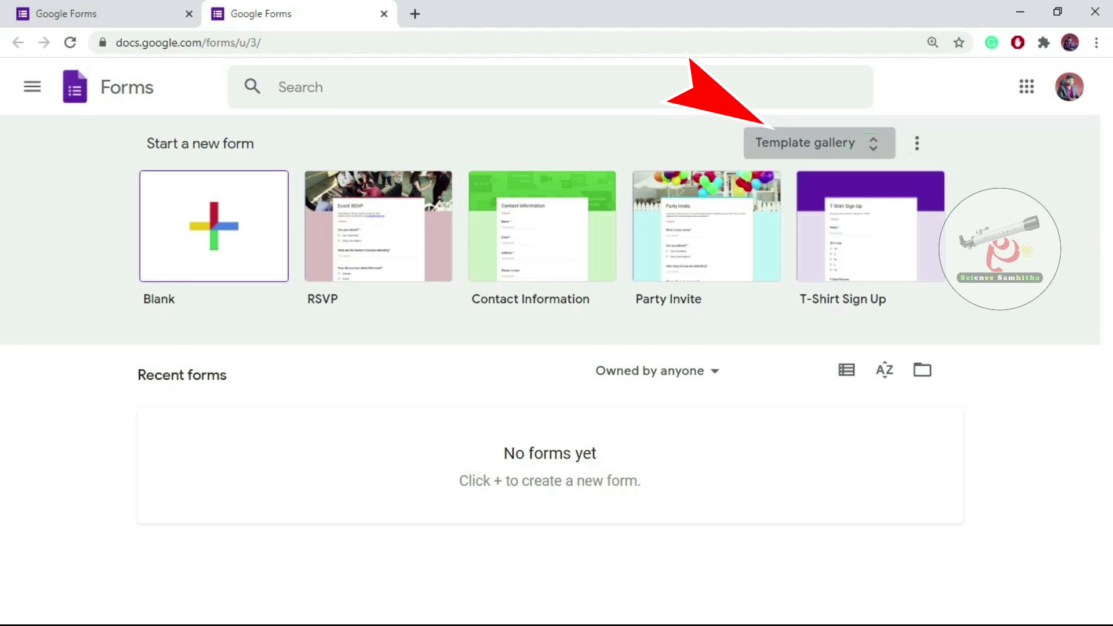
left_click(819, 143)
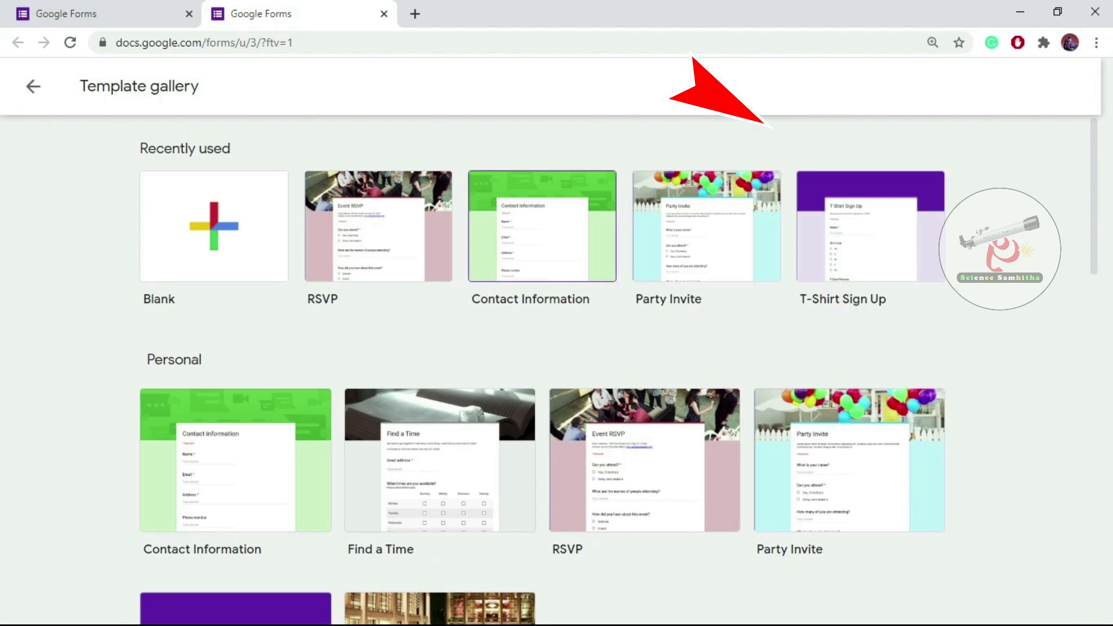
scroll(399, 247, "down", 15)
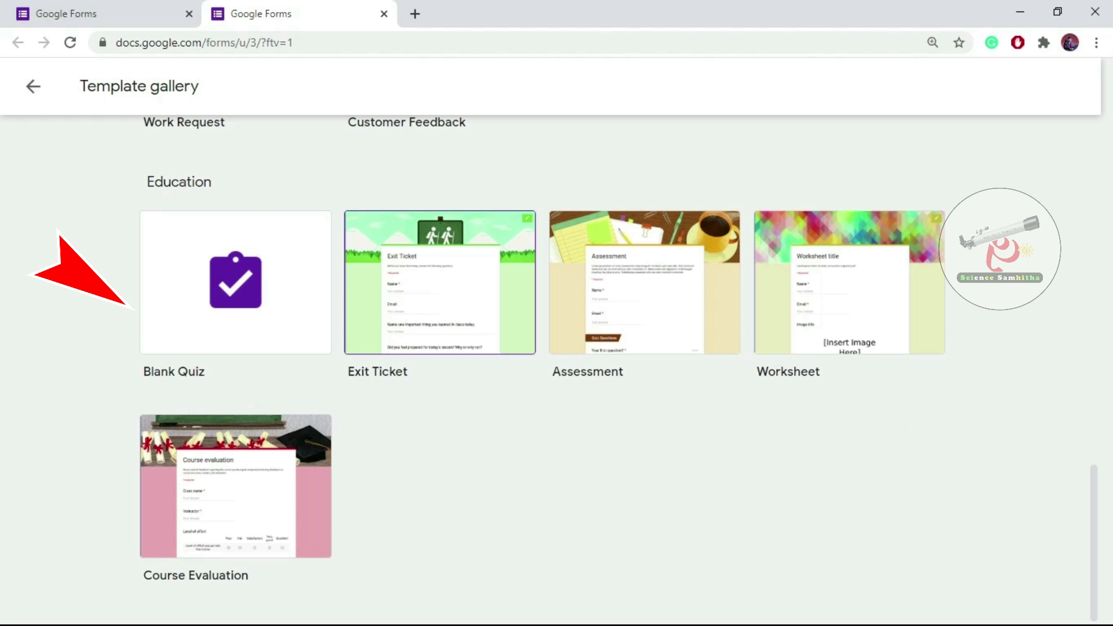
scroll(439, 282, "up", 15)
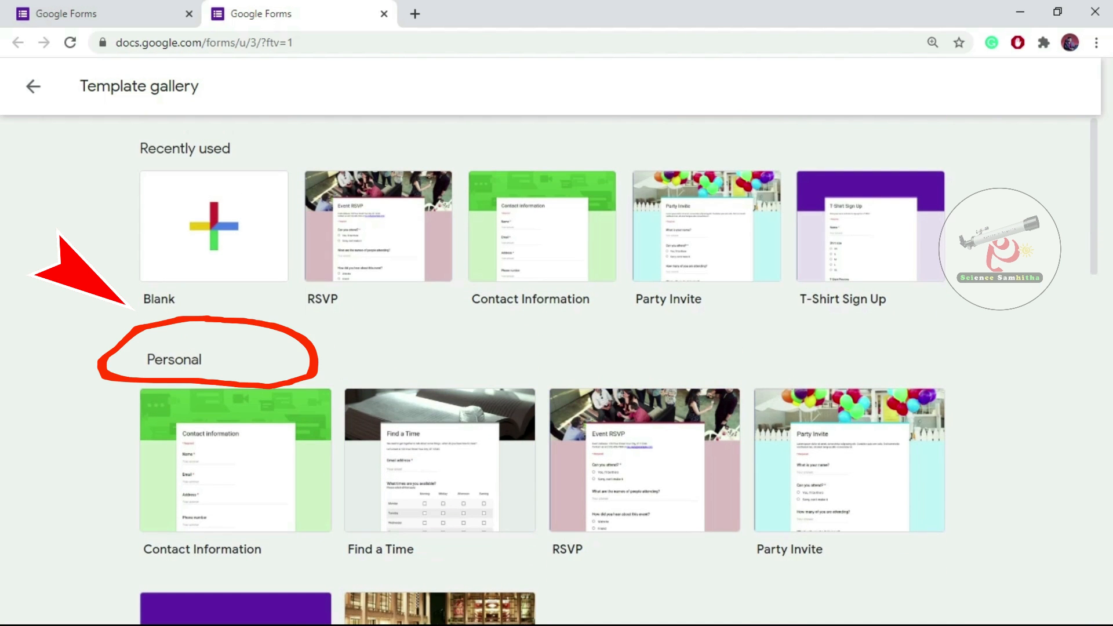
scroll(556, 371, "down", 10)
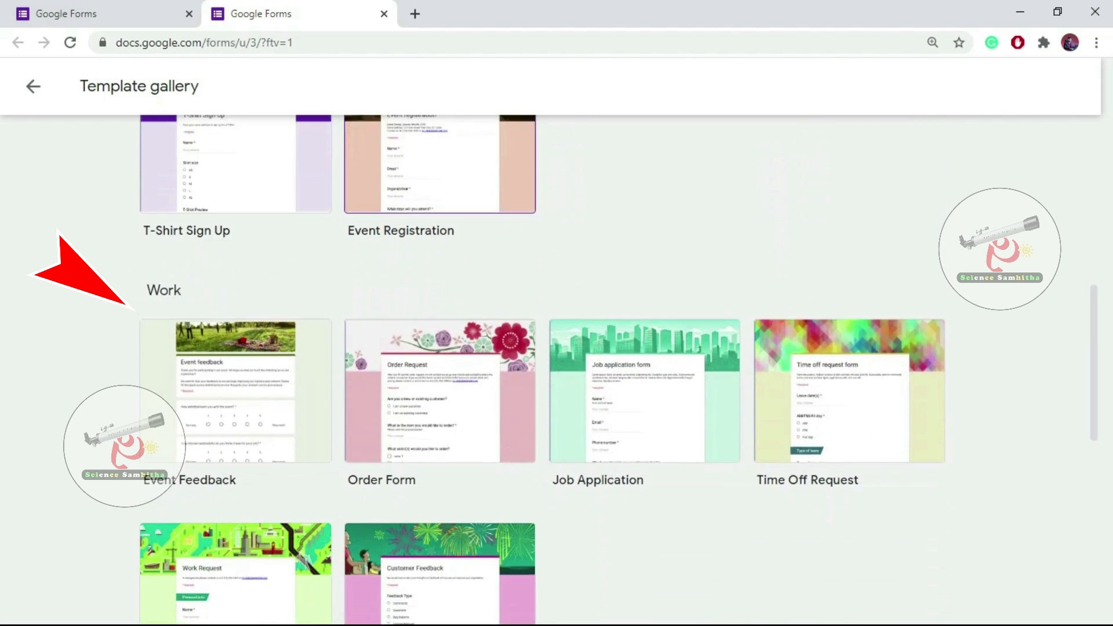
scroll(556, 371, "down", 2)
scroll(556, 371, "down", 6)
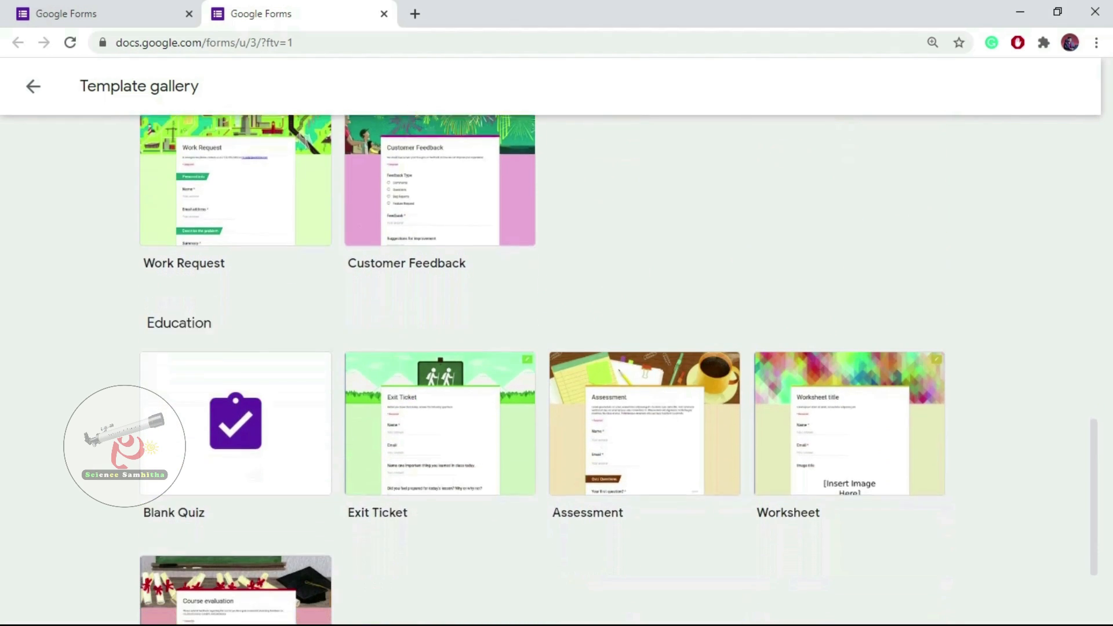
scroll(556, 371, "down", 3)
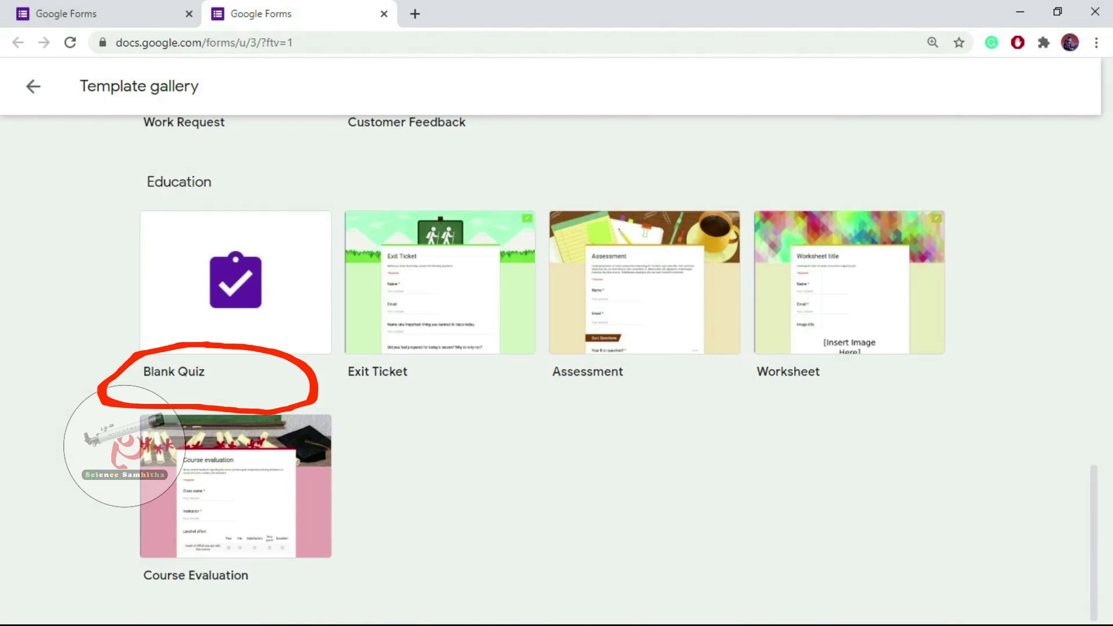
scroll(556, 371, "up", 12)
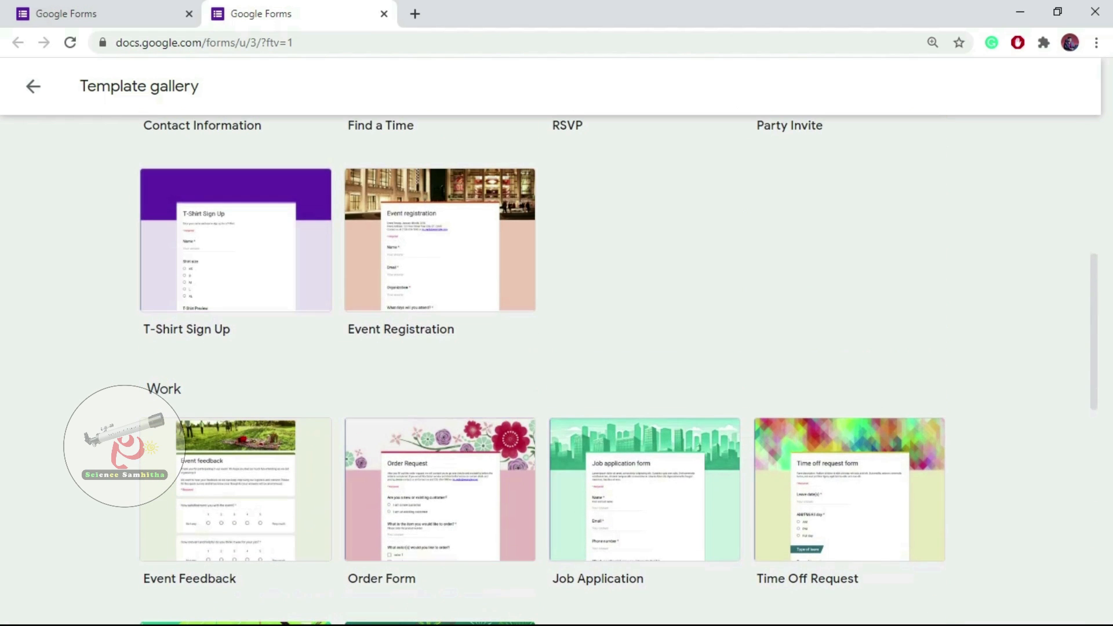
scroll(556, 371, "up", 7)
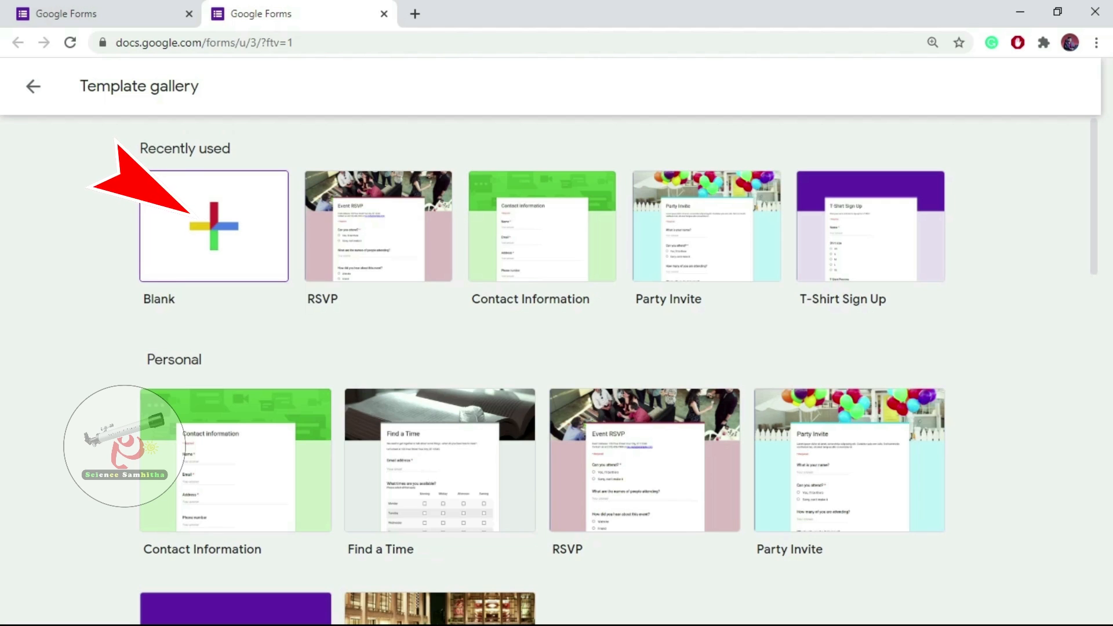
Create a blank form and title it 'DETAILS OF TEACHERS'.
left_click(213, 226)
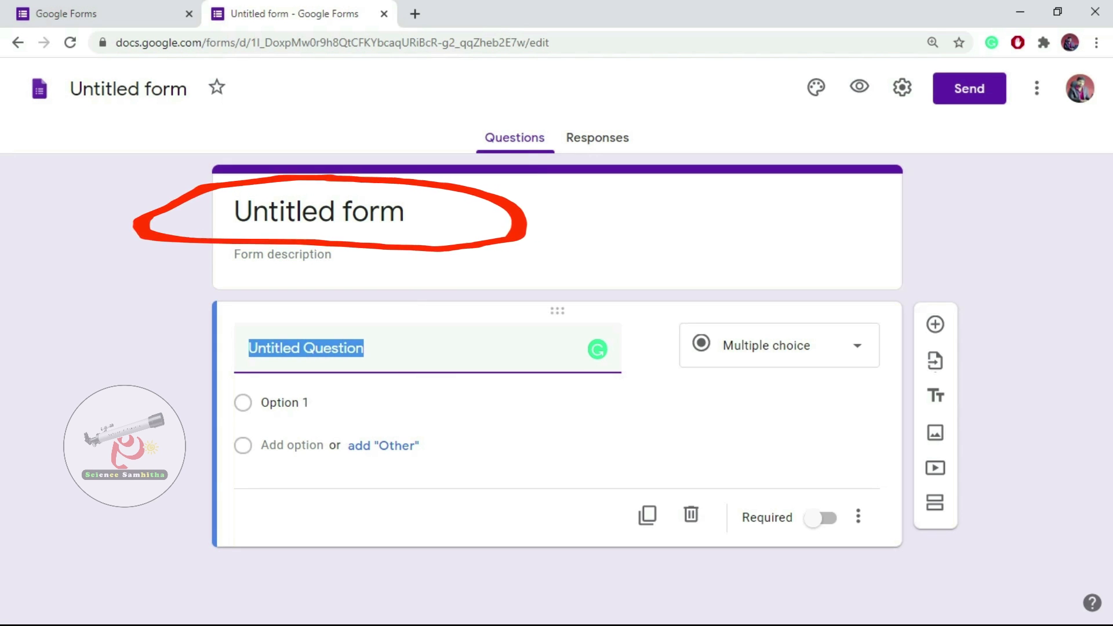
left_click(319, 212)
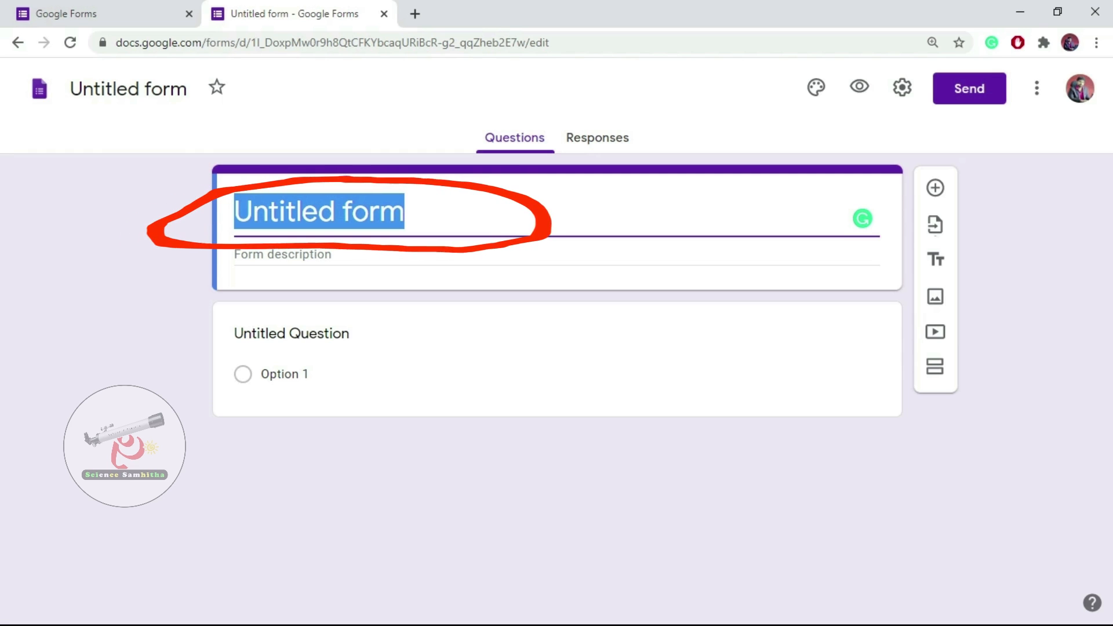
type("DETAILS")
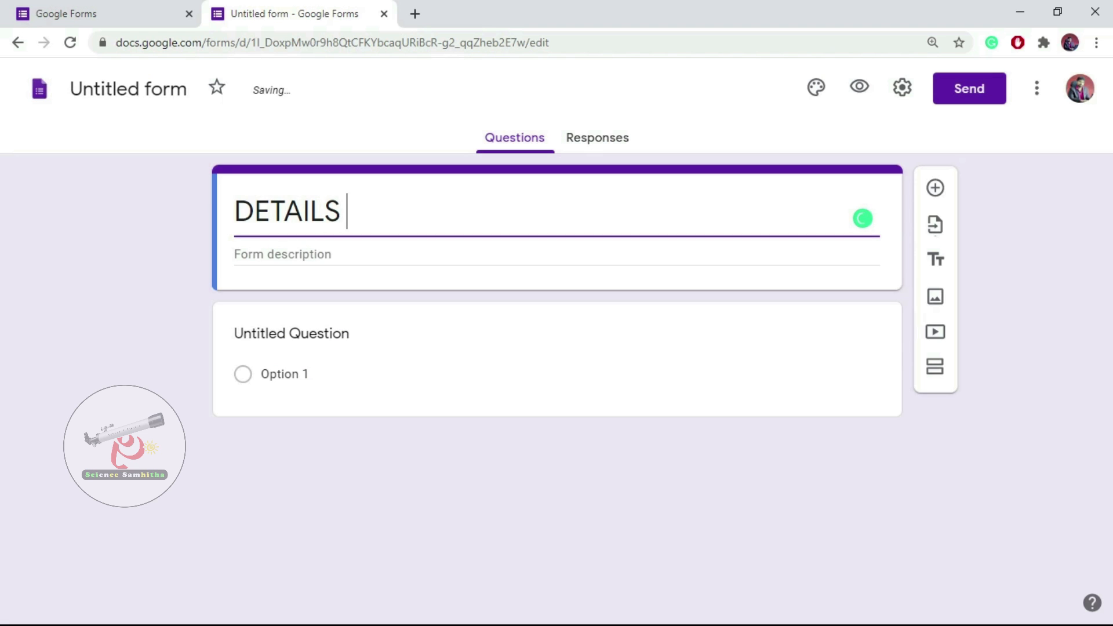
type(" OF ")
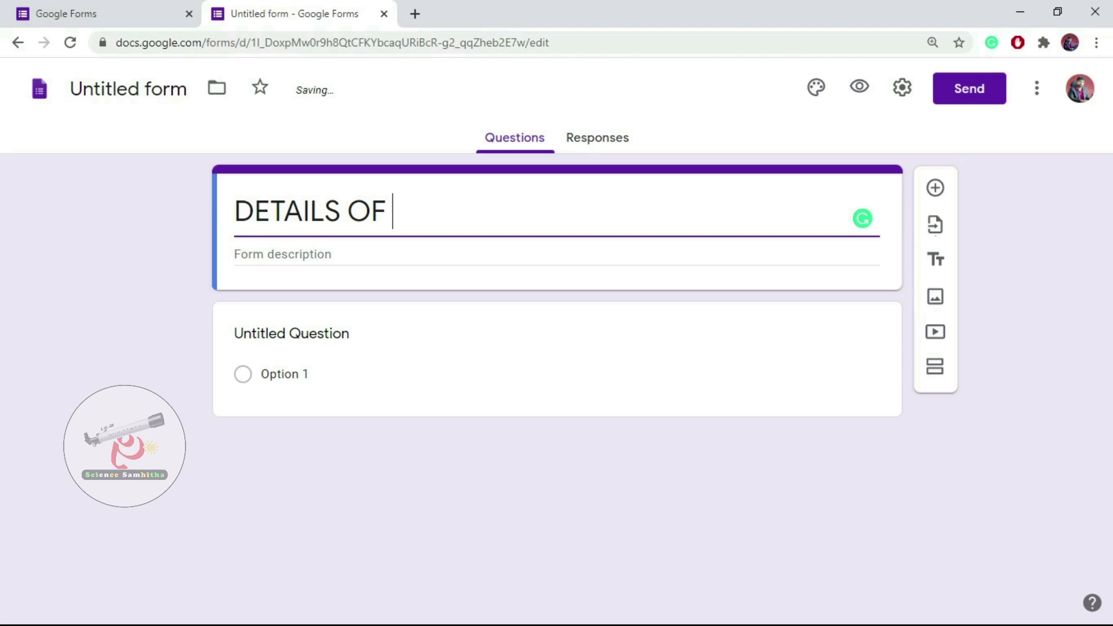
type("TEACHERS")
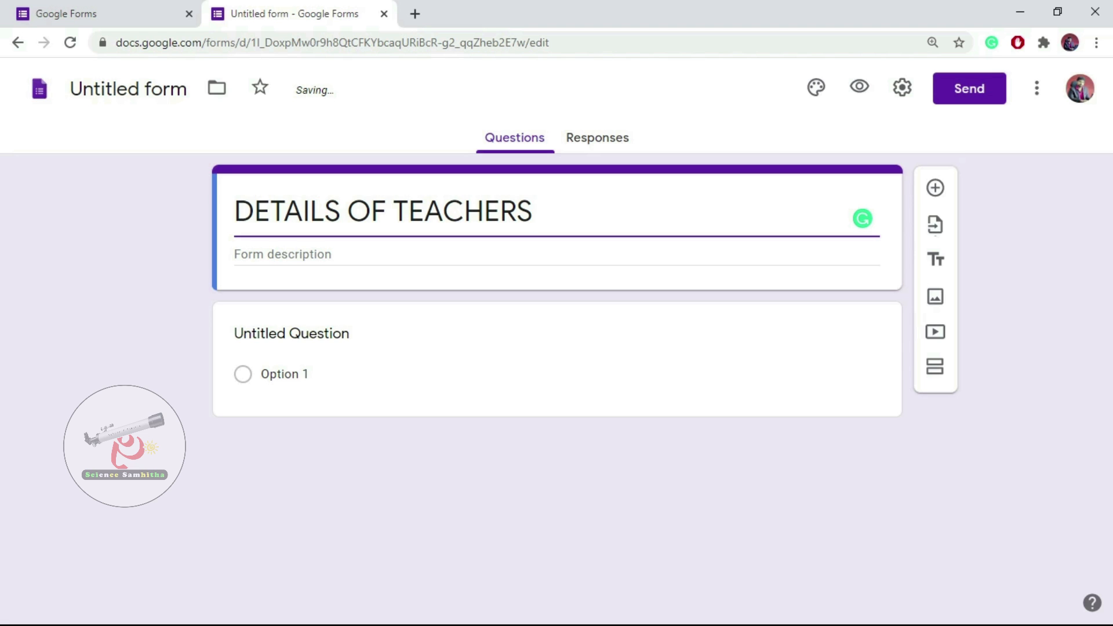
left_click(300, 255)
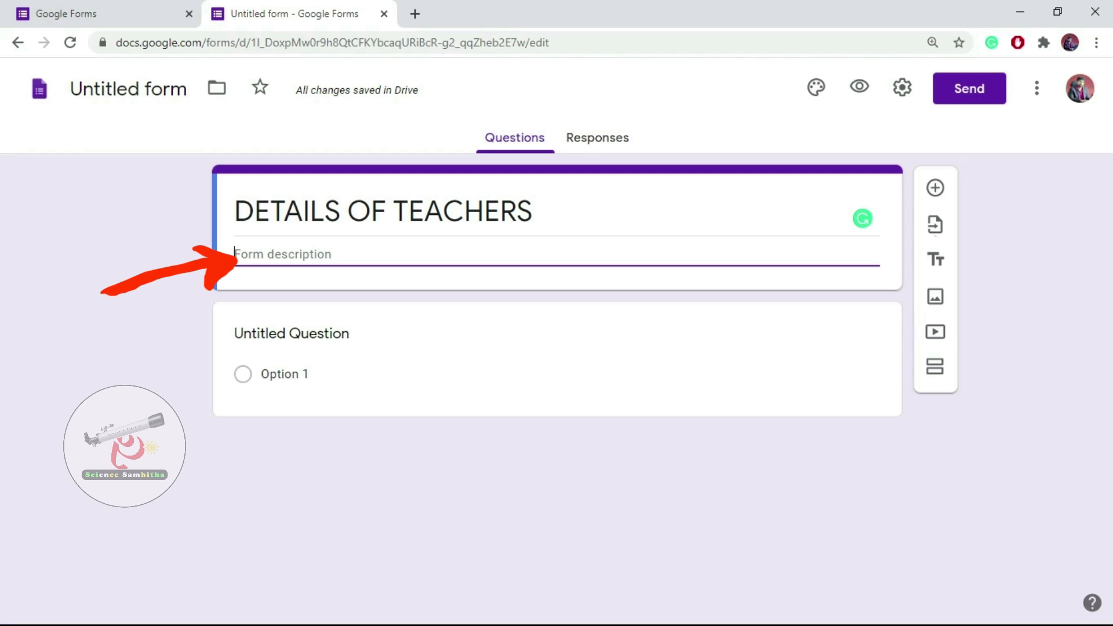
Write the description 'Hello, Through this form we are creating a teachers data set of BEST SCHOOL'.
type("Hello,")
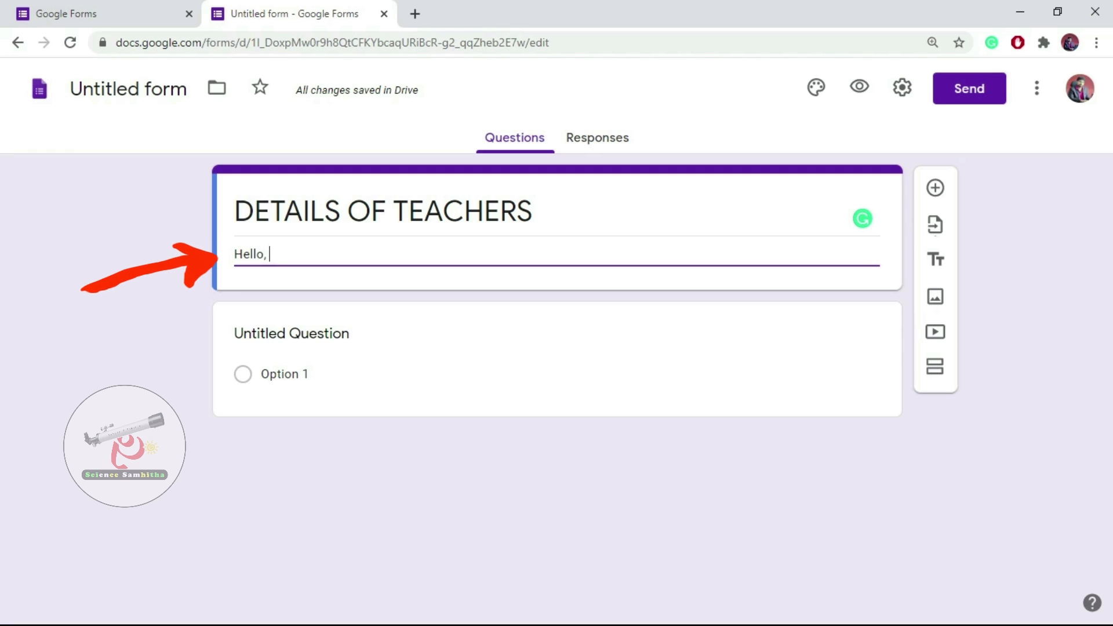
type("Through thi")
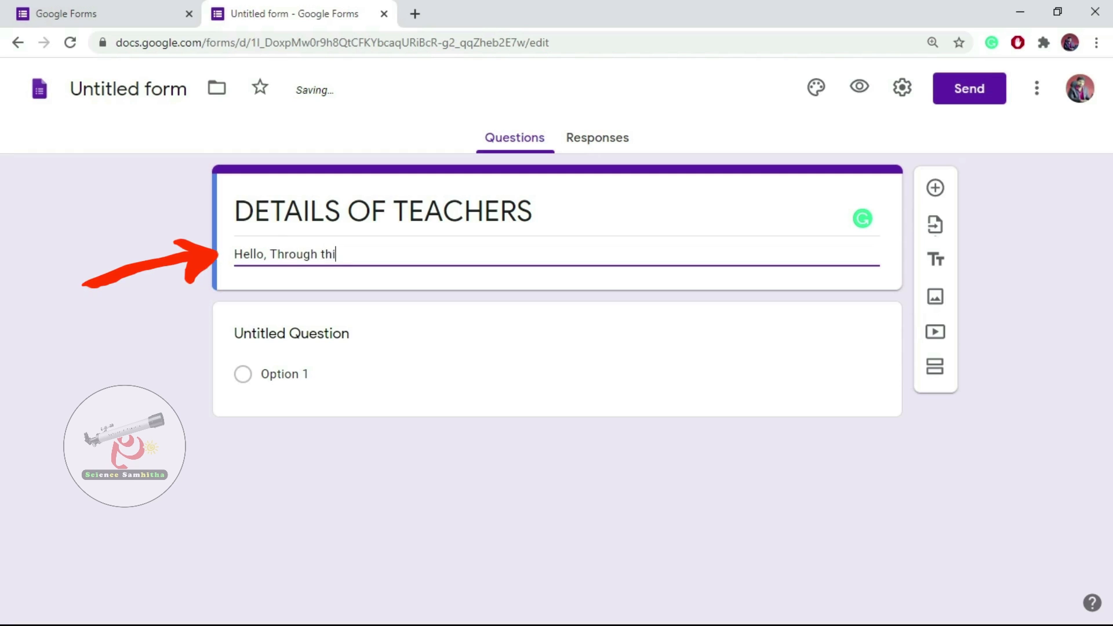
type("s form w")
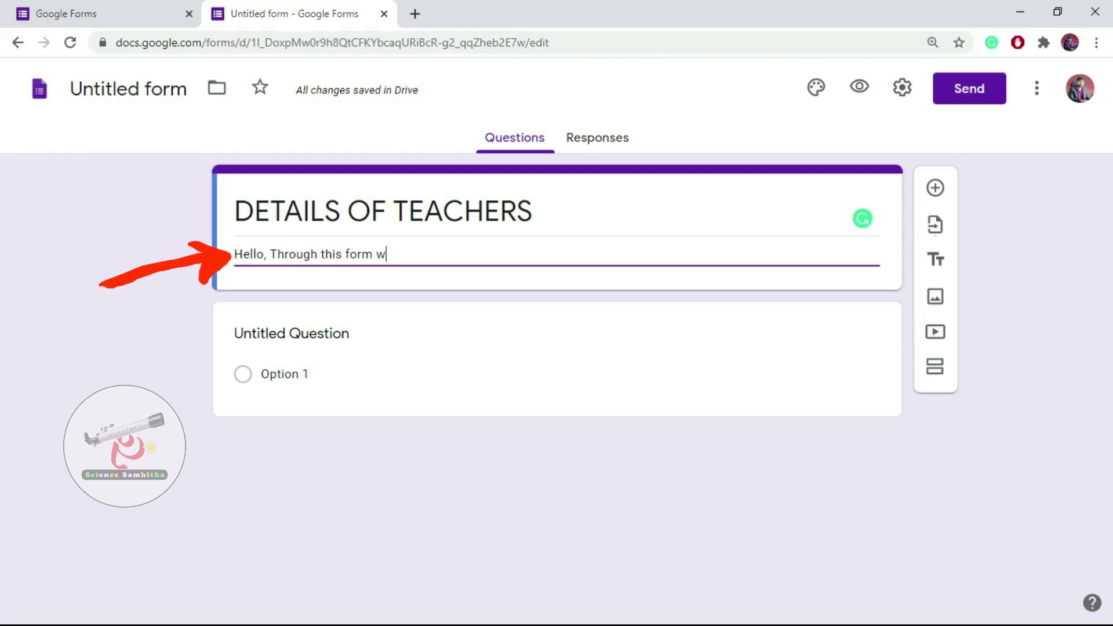
type("e are cre")
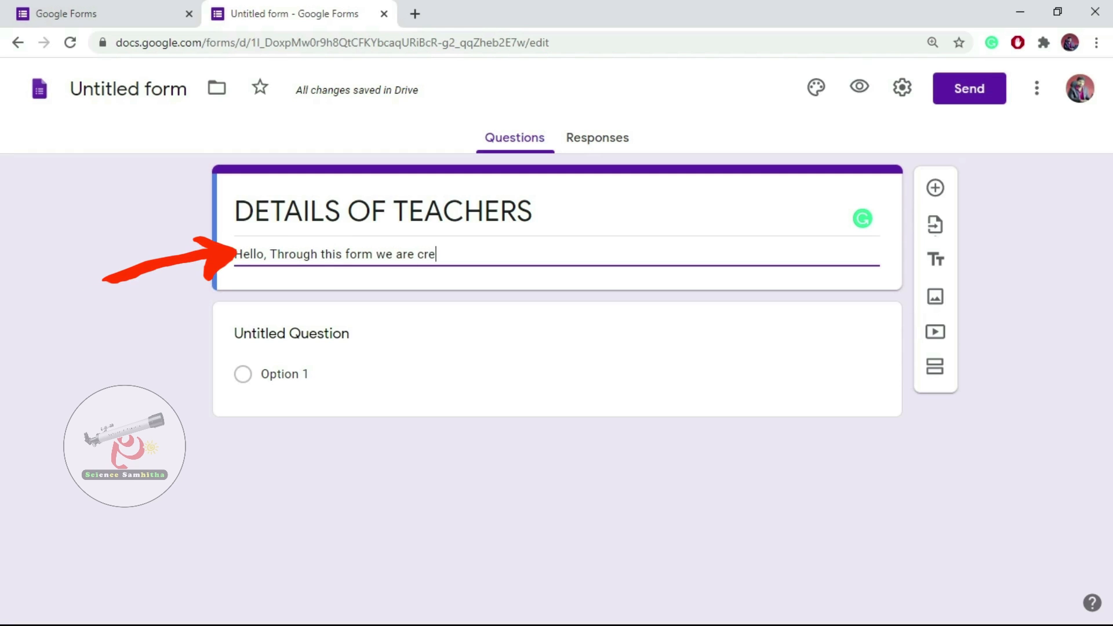
type("ating a ")
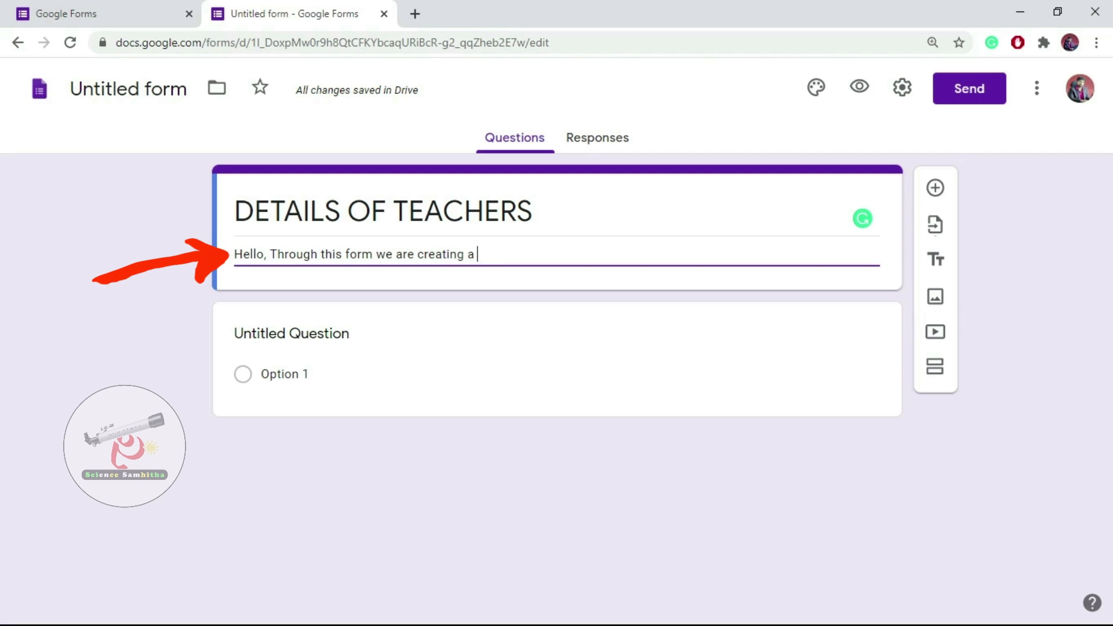
type("teachers")
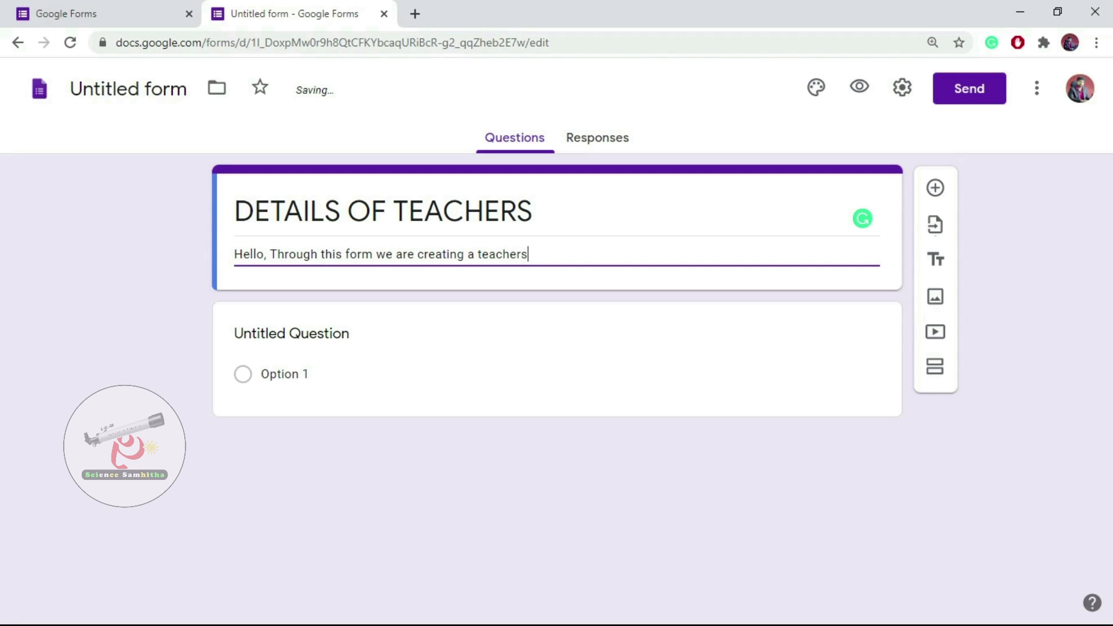
type(" data set of SCHOOL")
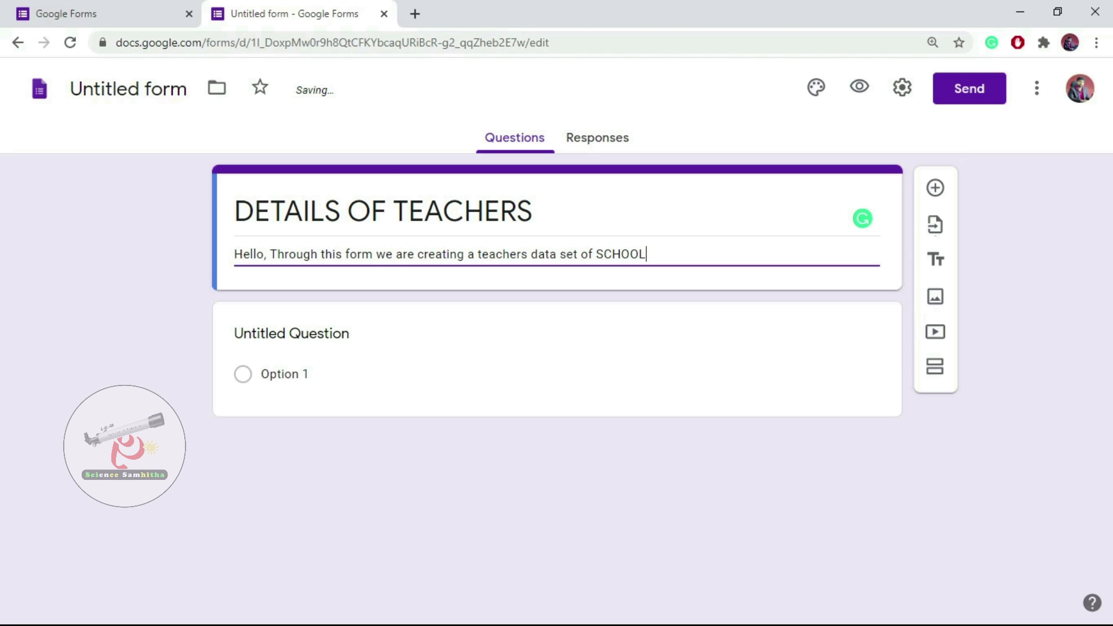
key("Left")
key("Left")
key("Left")
key("Left")
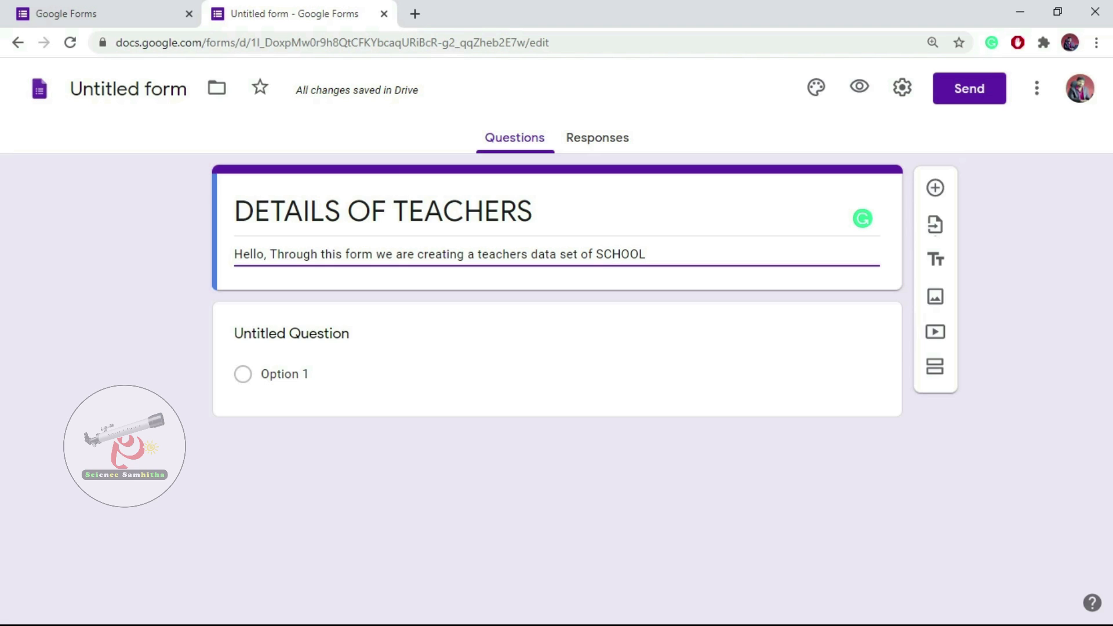
type("BEST")
key("End")
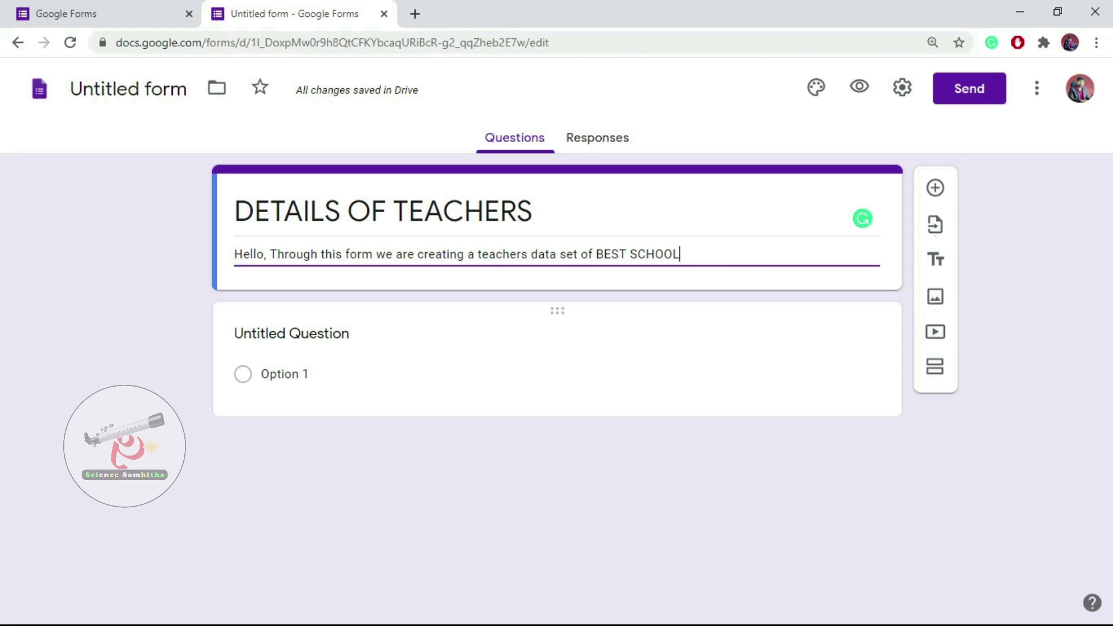
left_click(291, 334)
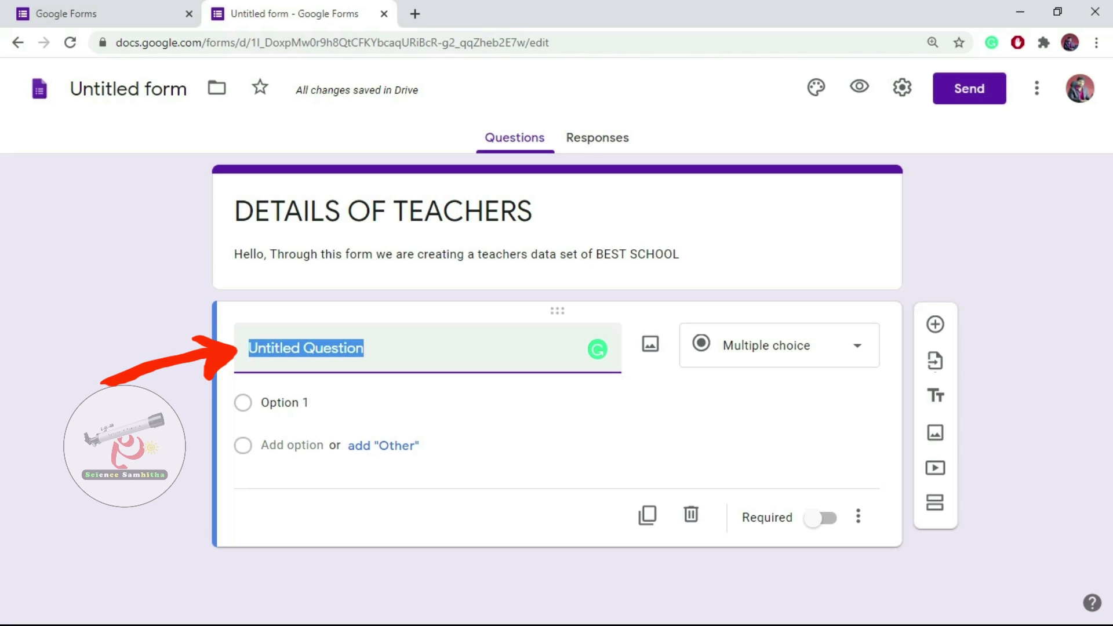
Title the first question 'Enter Your NAme' and check the type list, keeping Short answer.
type("Y")
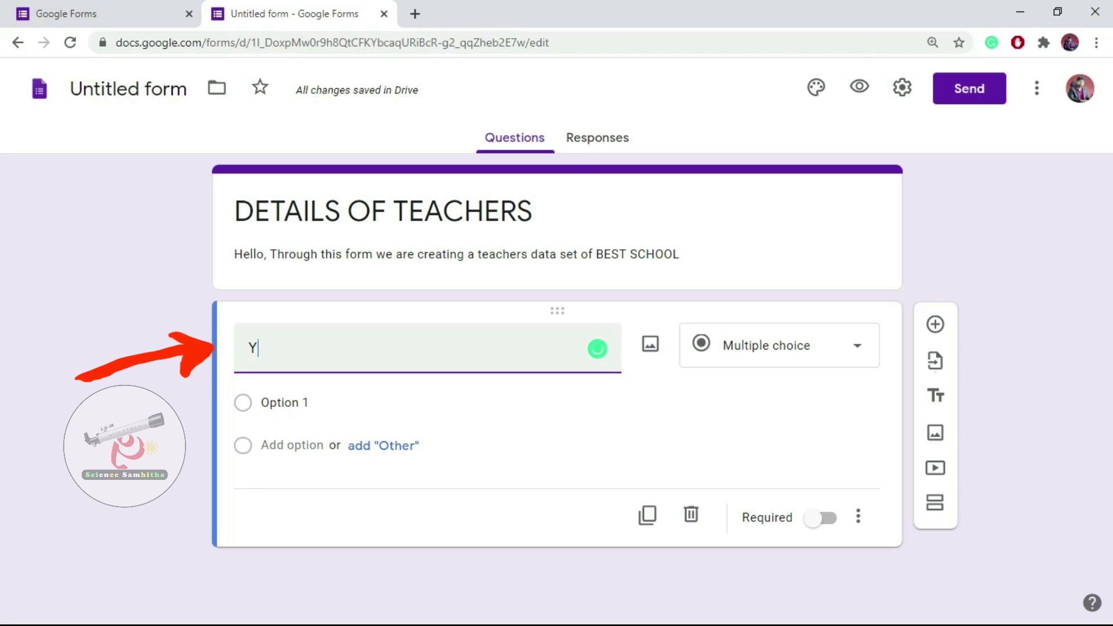
key("BackSpace")
type("Ent")
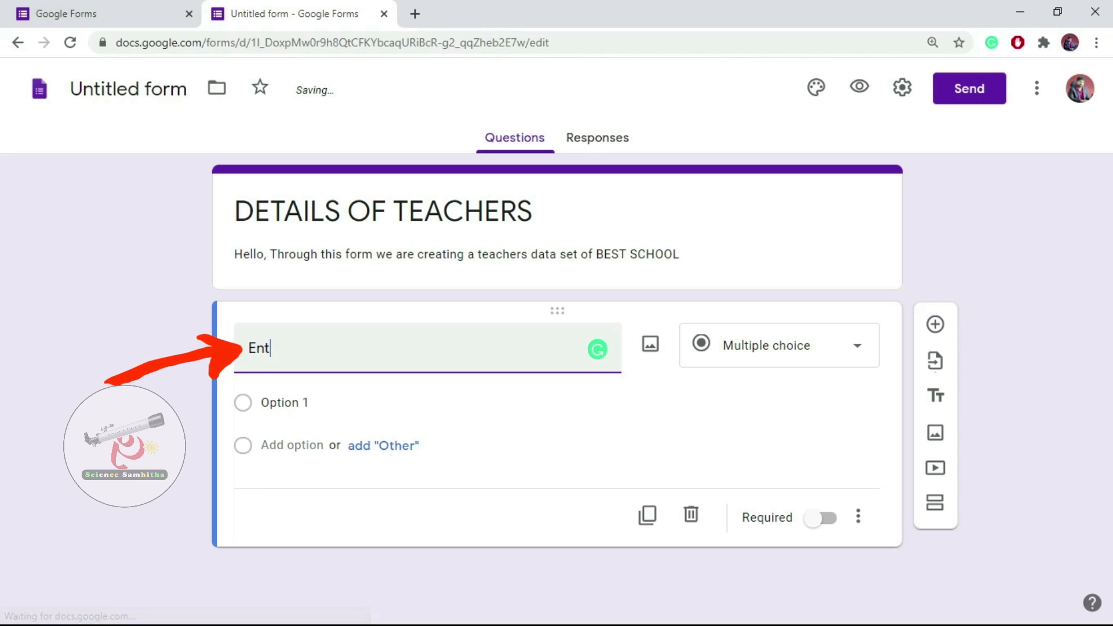
type("er Y")
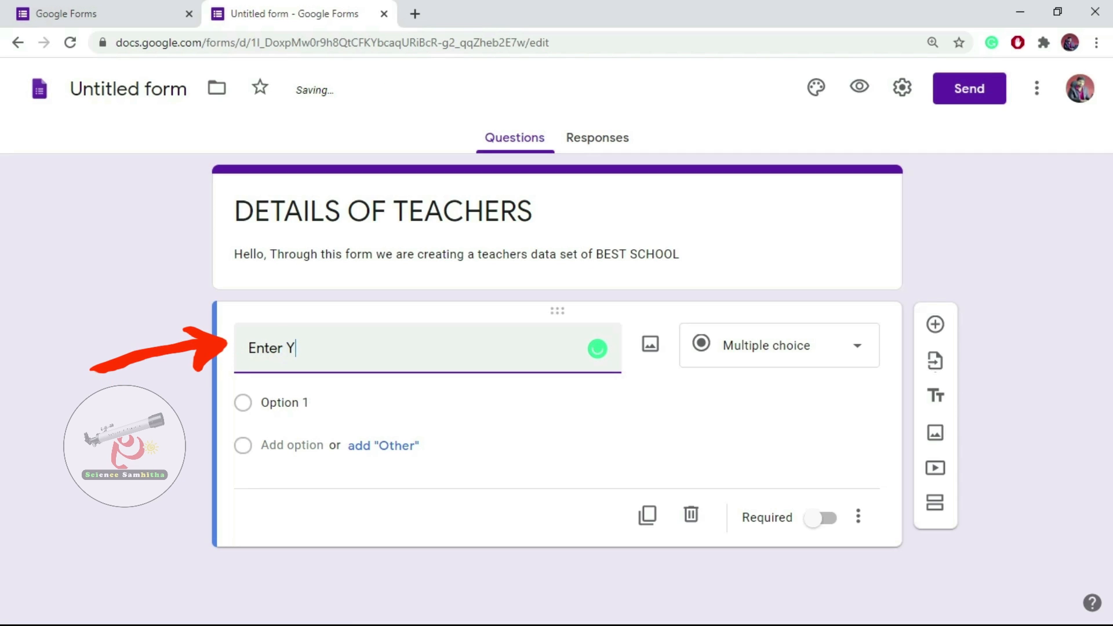
type("our NAme")
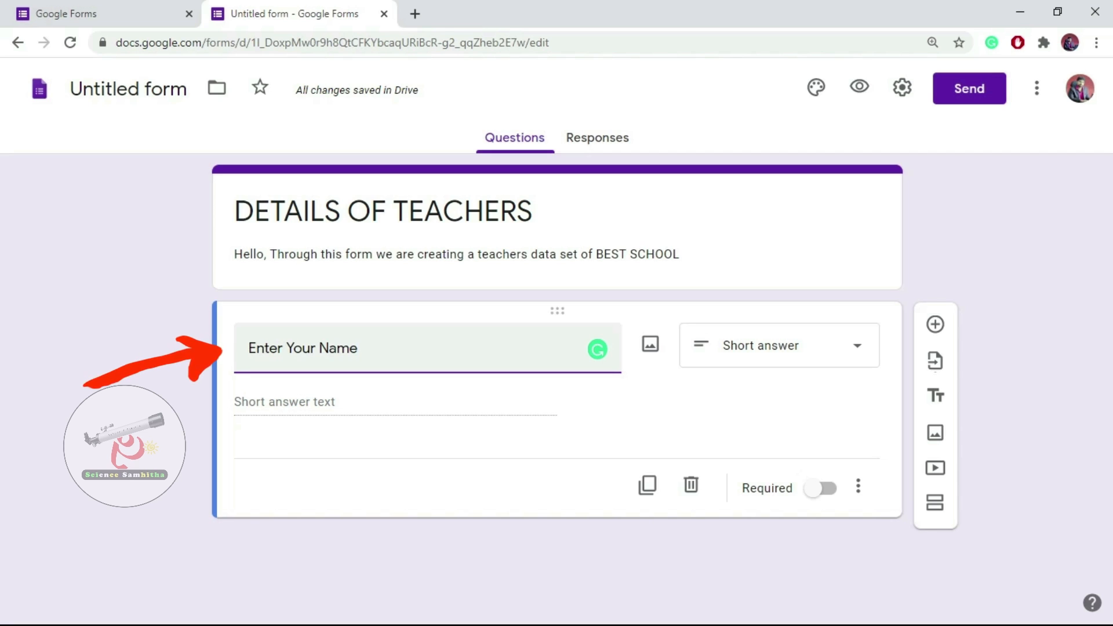
left_click(382, 404)
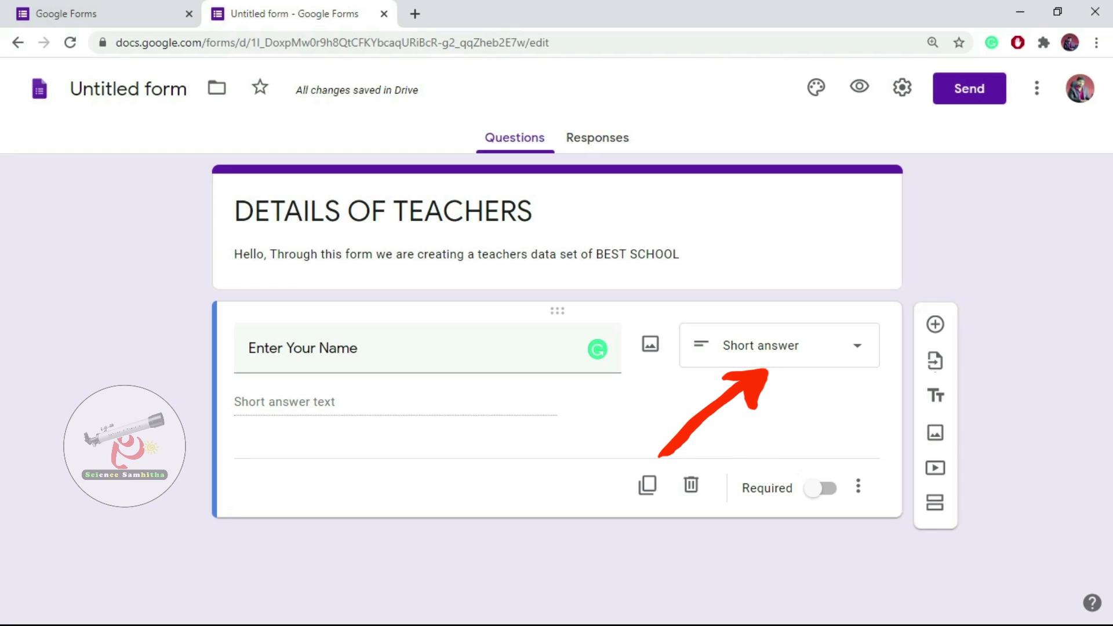
left_click(779, 346)
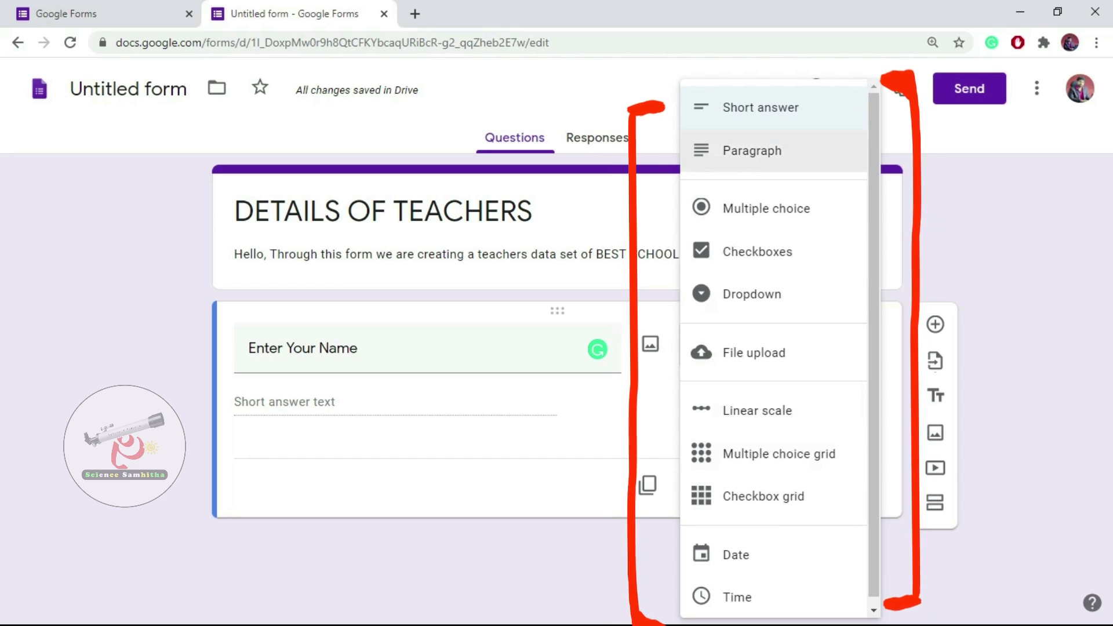
left_click(391, 349)
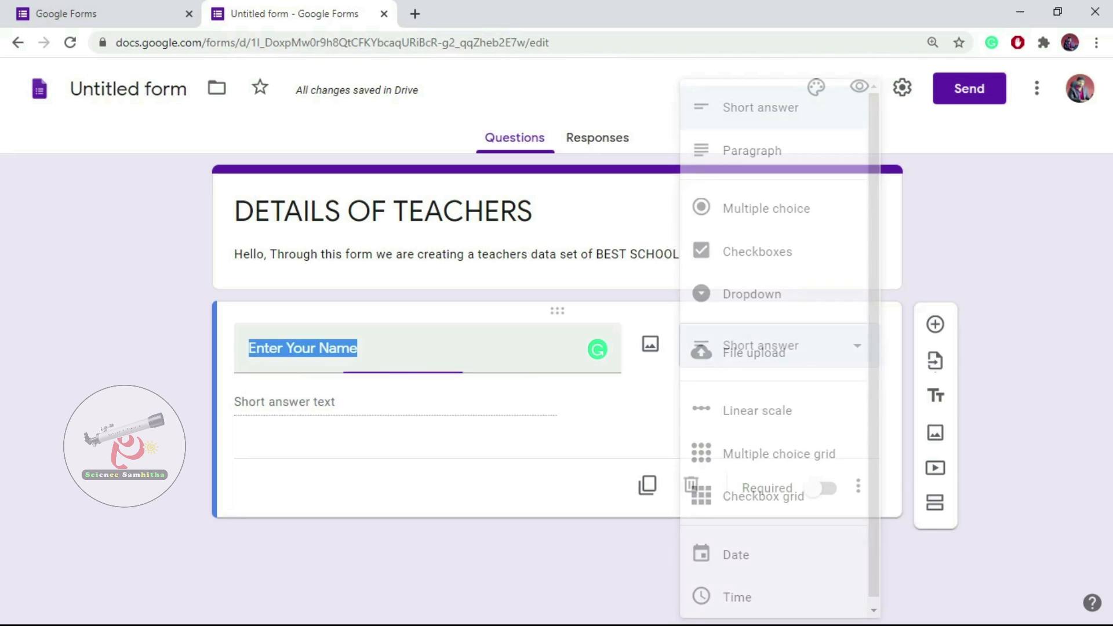
left_click(360, 348)
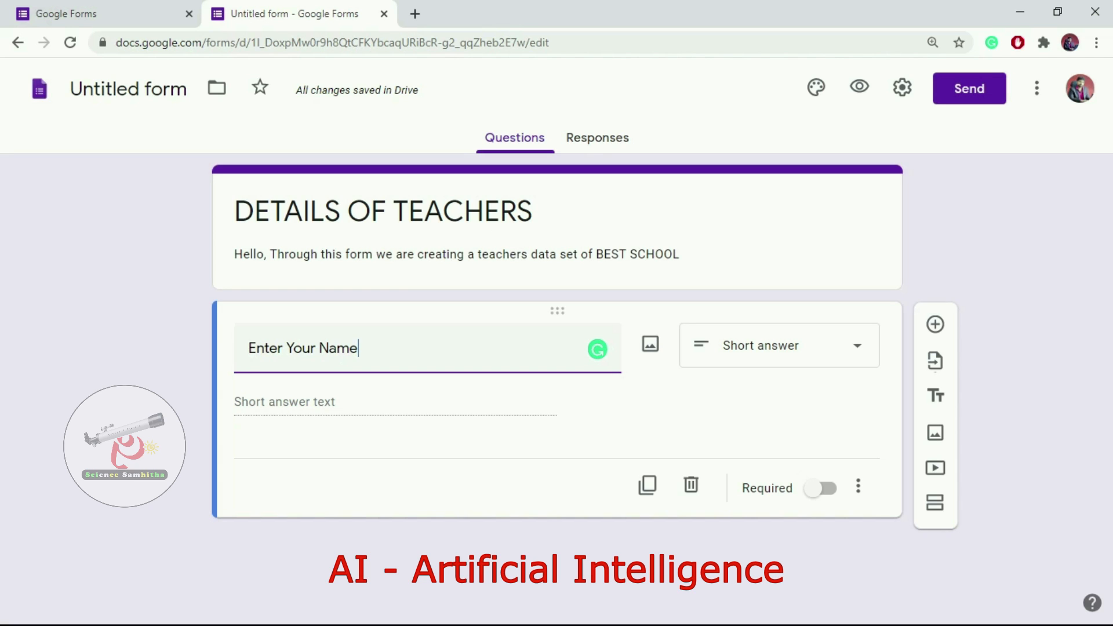
Replace the first question's title with 'What is your name'.
key("ctrl+a")
key("BackSpace")
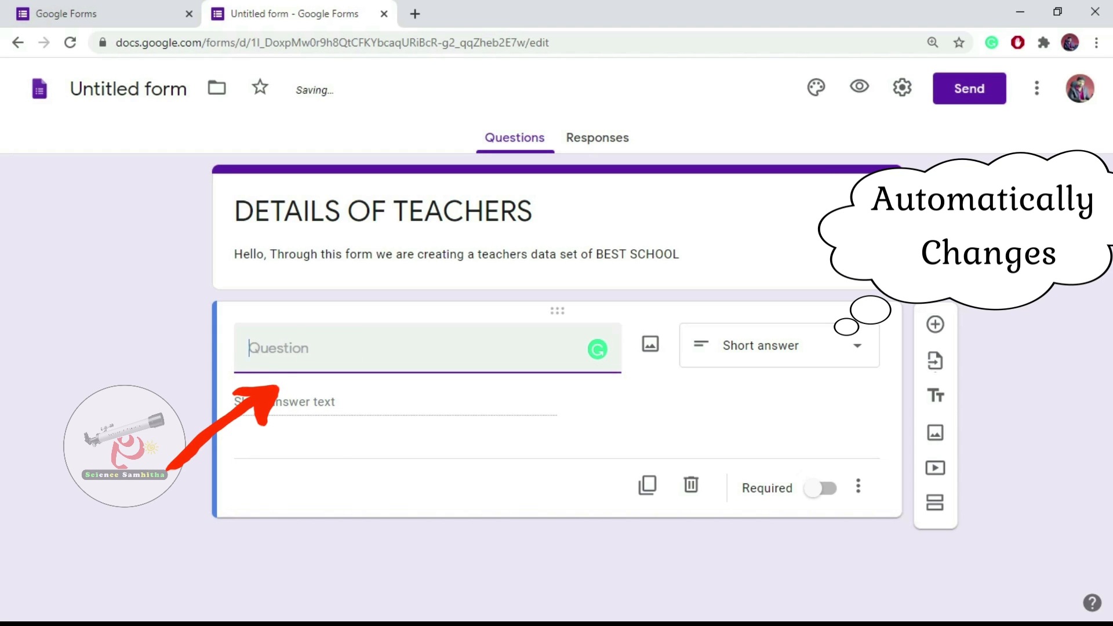
type("What")
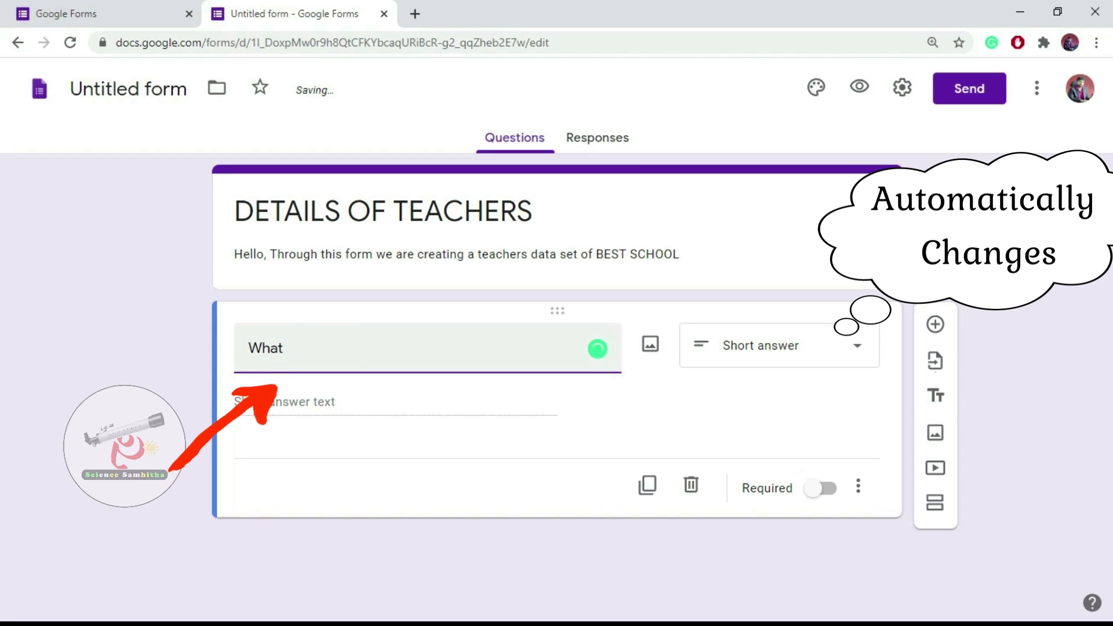
type(" is")
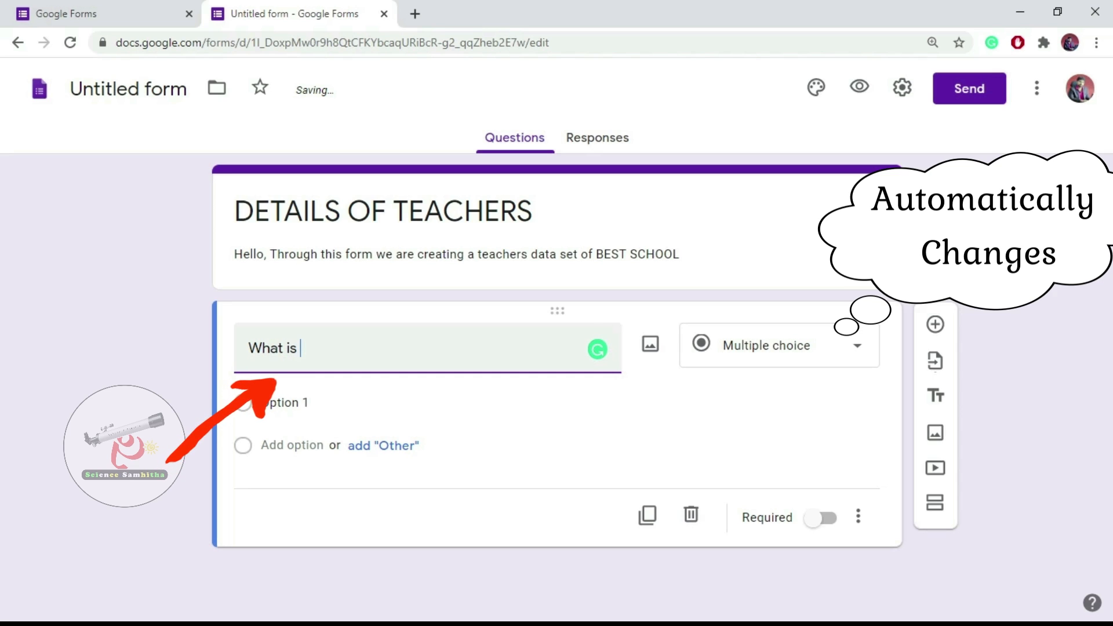
type(" your ")
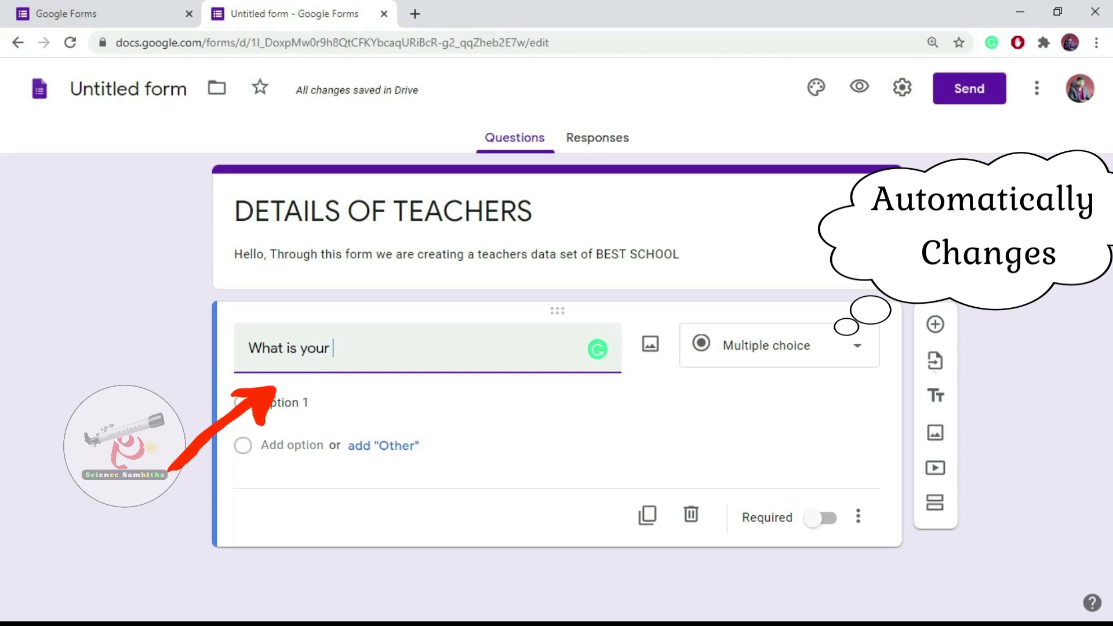
type("choice")
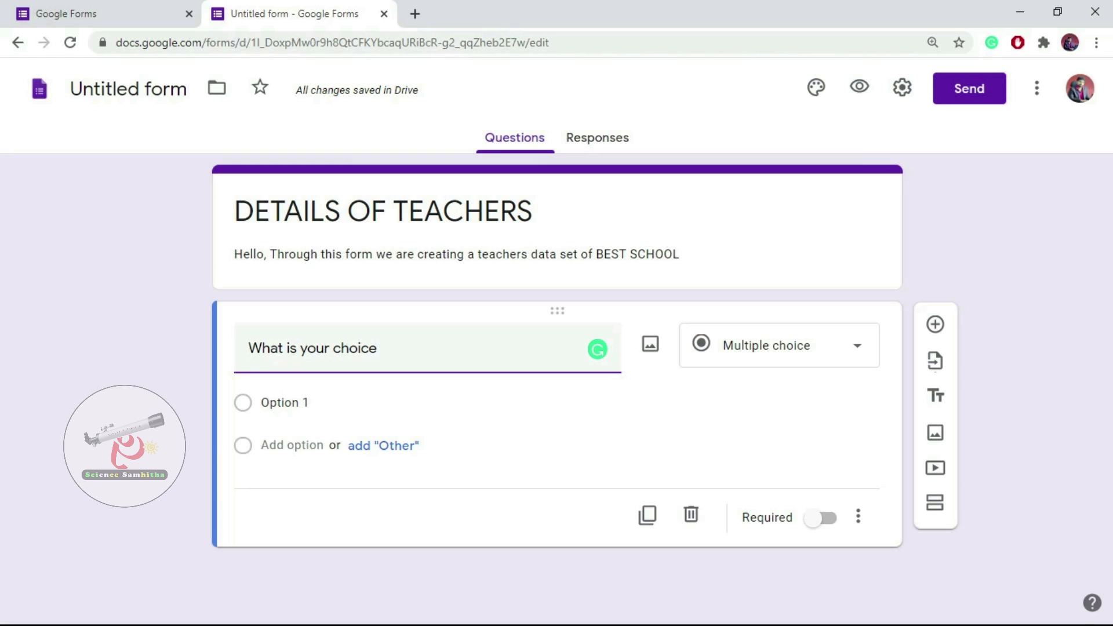
left_click_drag(378, 349, 331, 348)
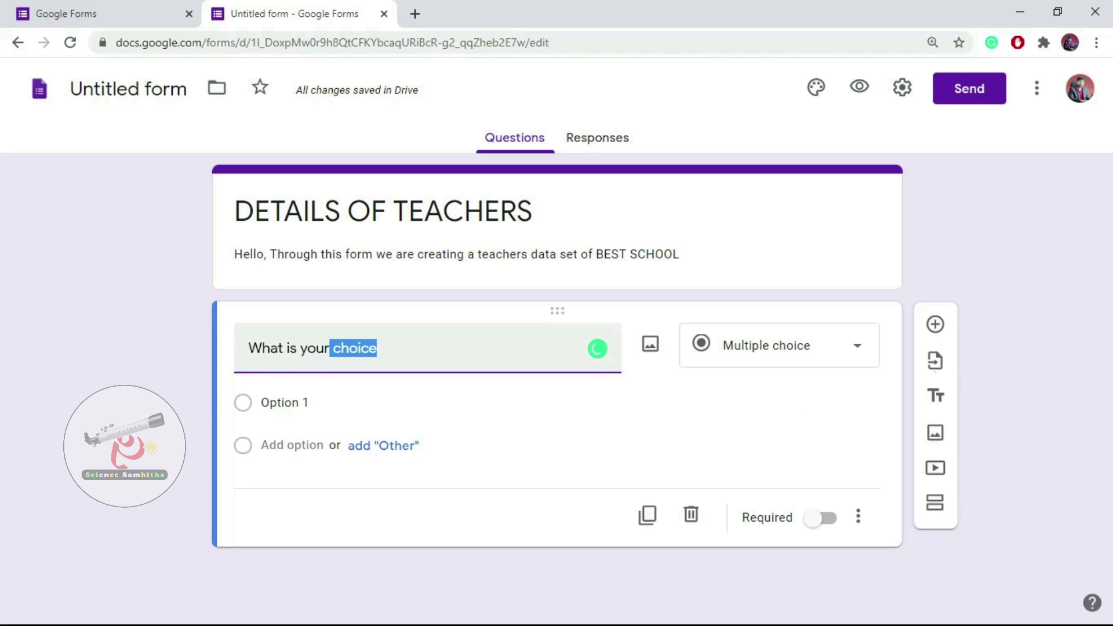
type("name")
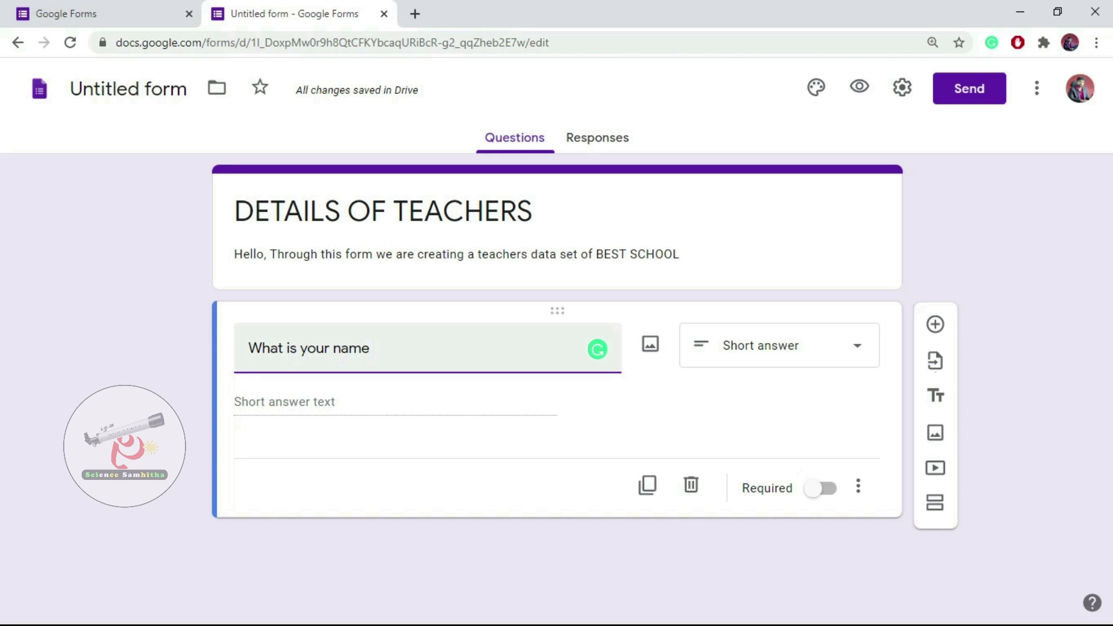
Retitle the first question 'Enter your name' and bring up the question-type list.
left_click_drag(373, 348, 248, 348)
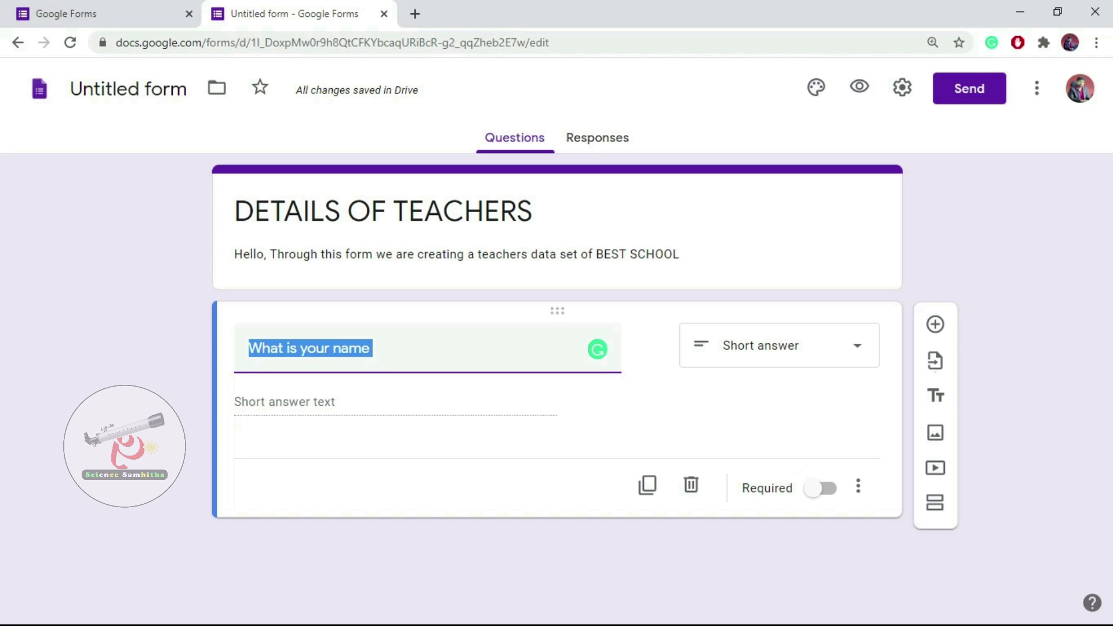
type("E")
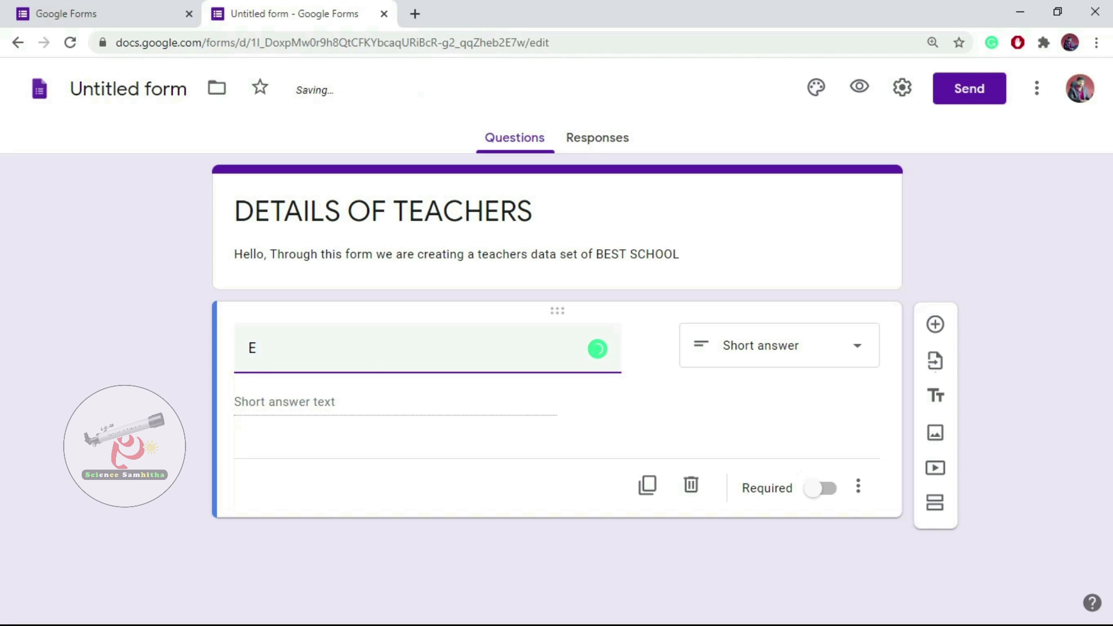
type("tej")
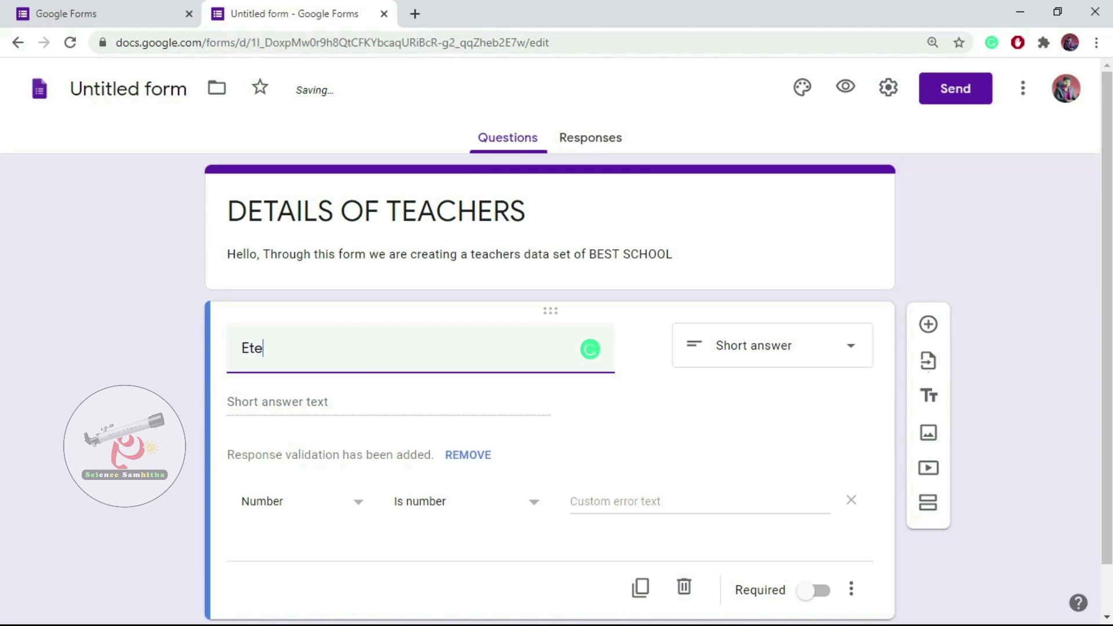
key("BackSpace")
key("BackSpace")
key("BackSpace")
type("nter ")
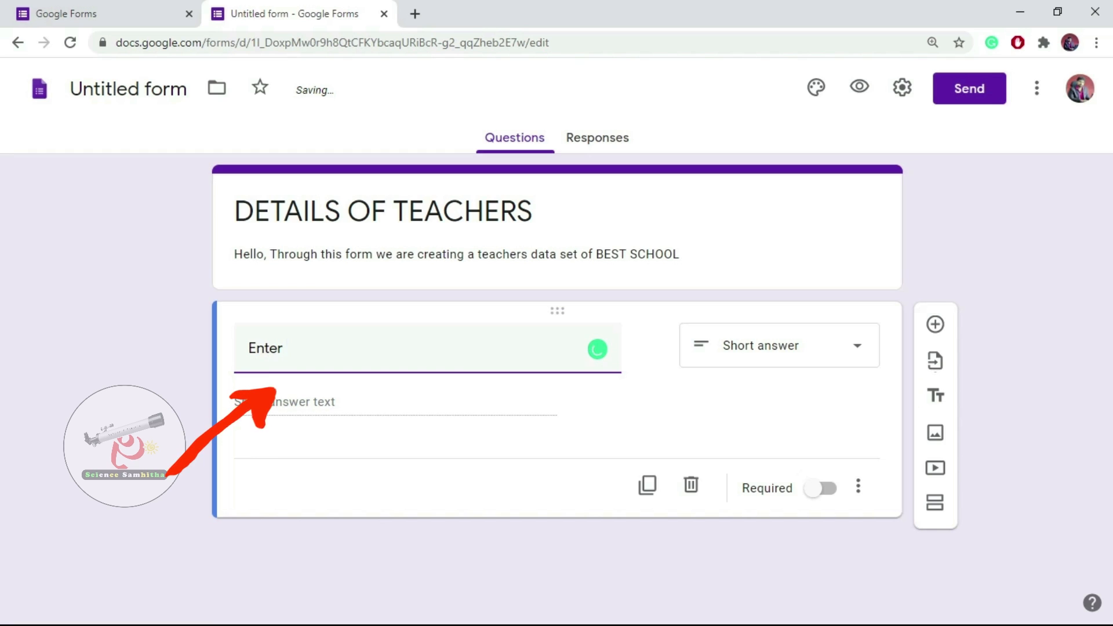
type("you")
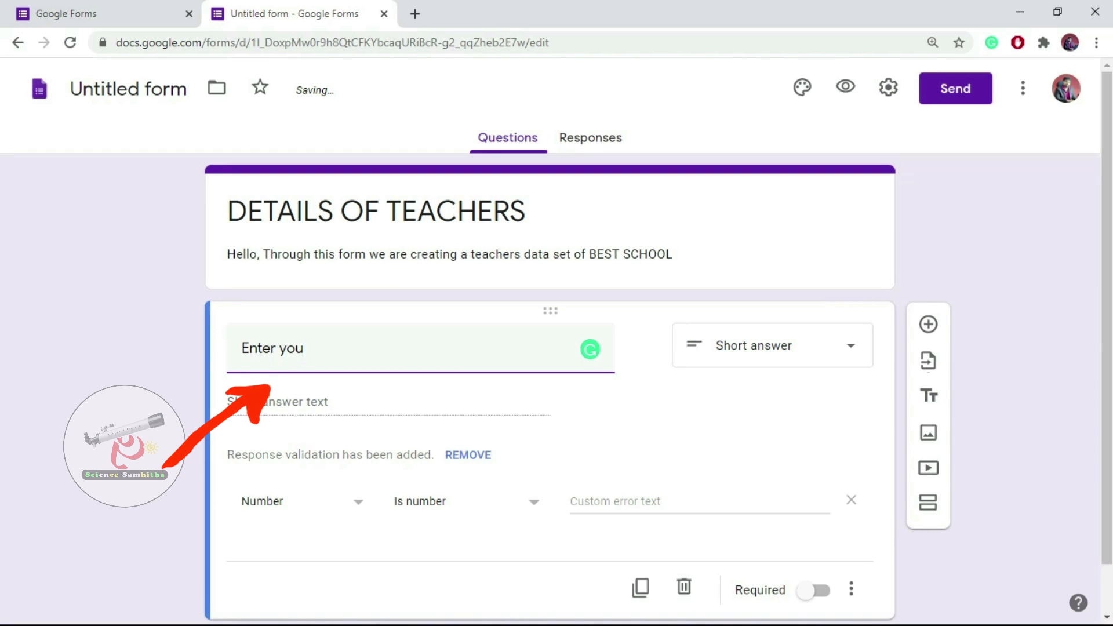
type("r name")
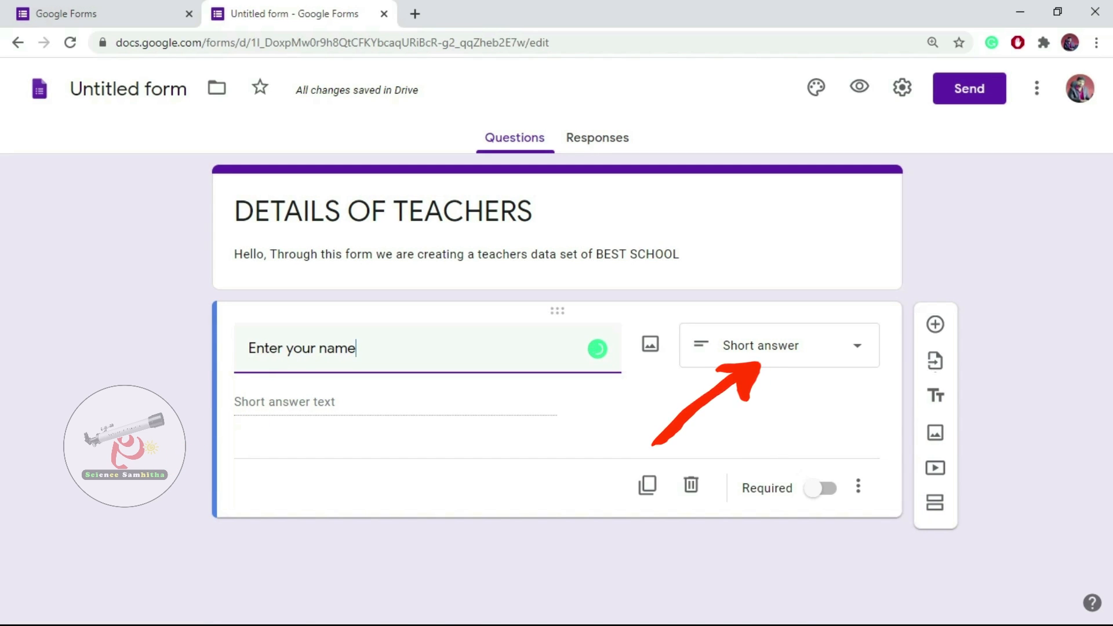
left_click(779, 345)
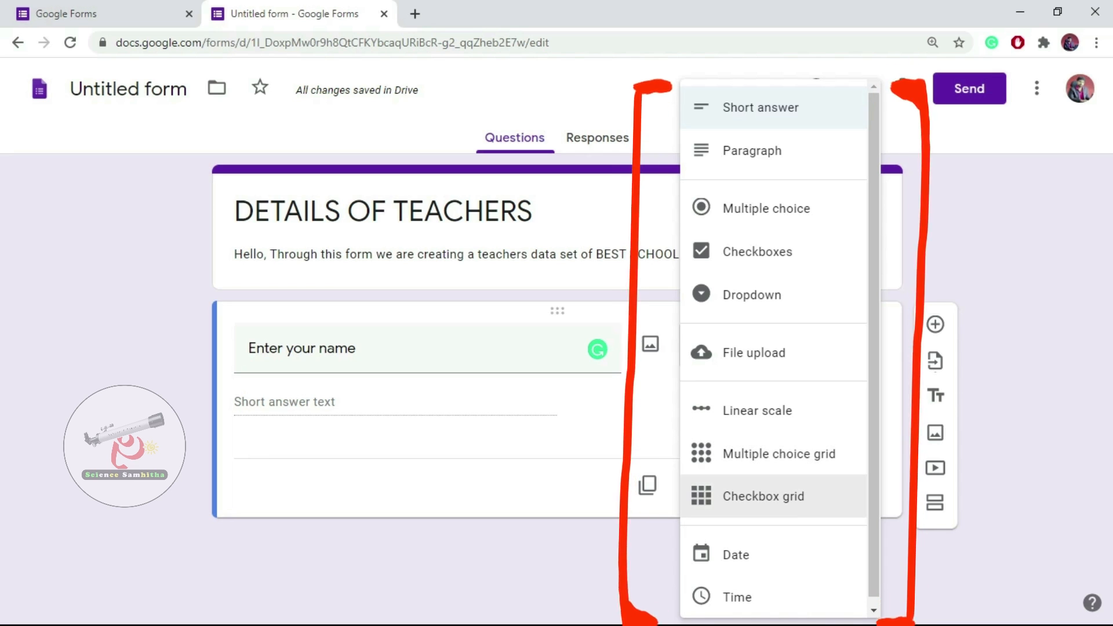
Scroll through the question-type list, leaving 'Enter your name' as Short answer.
scroll(774, 499, "down", 1)
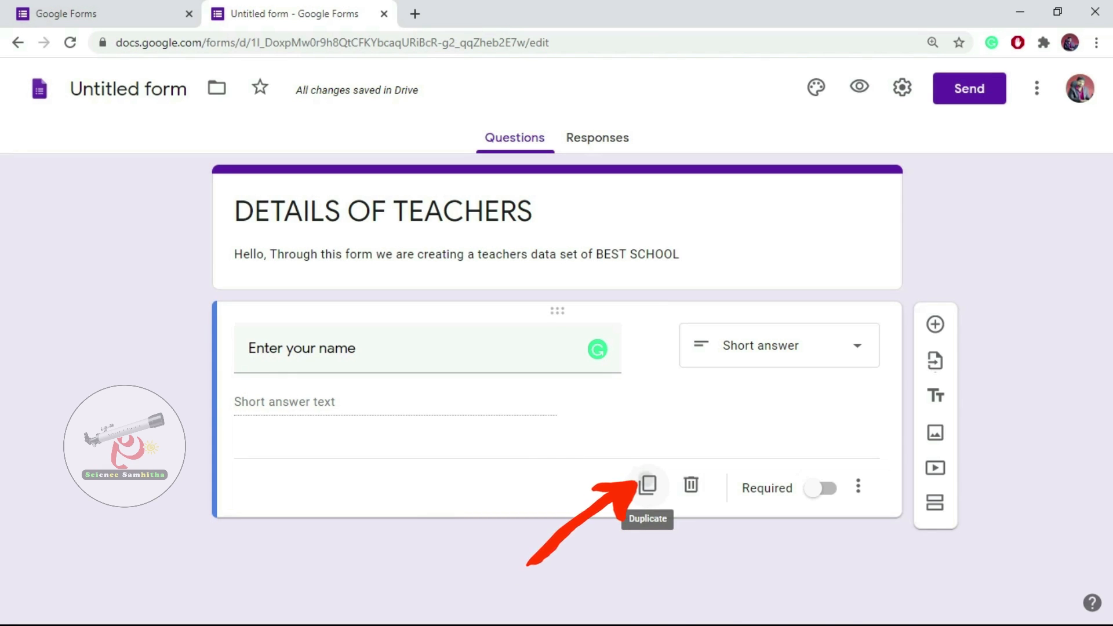
left_click(647, 484)
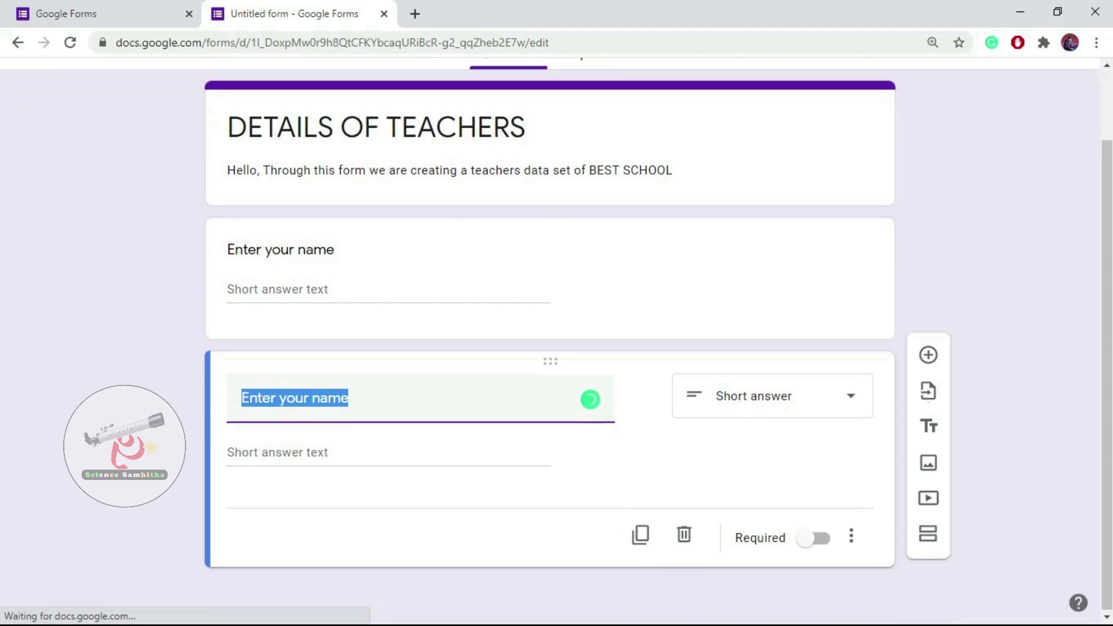
left_click(312, 398)
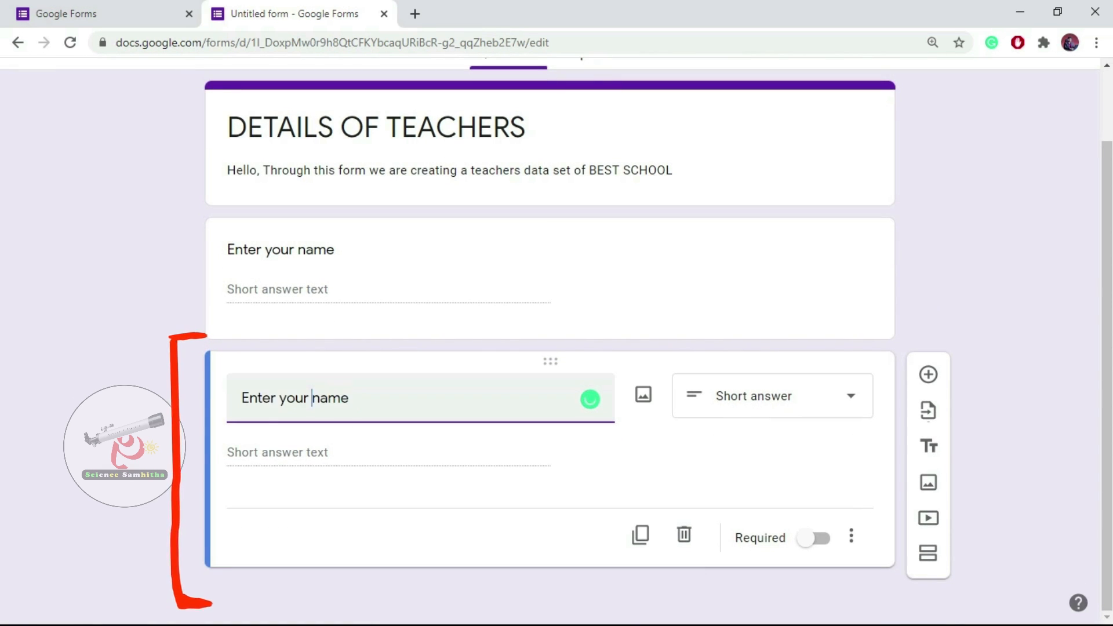
type("fa")
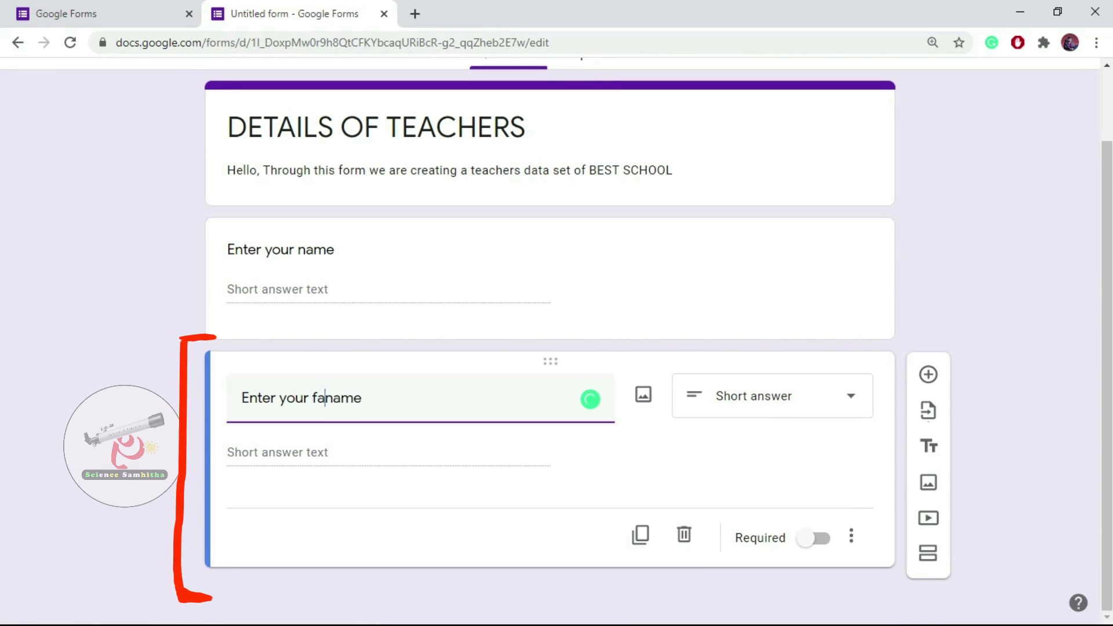
type("ther")
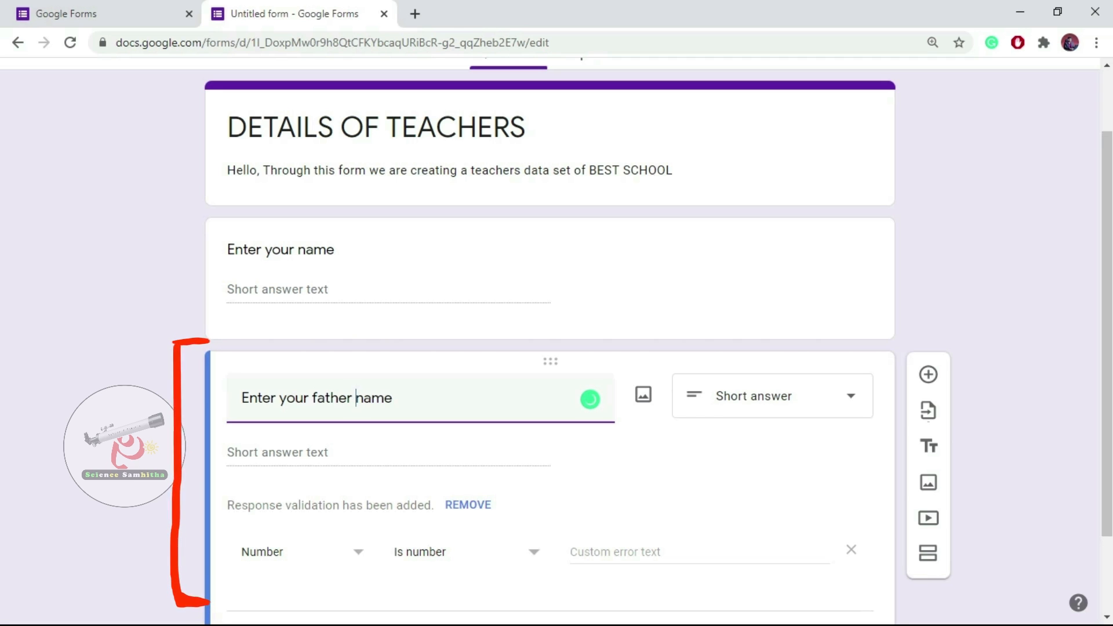
key("BackSpace")
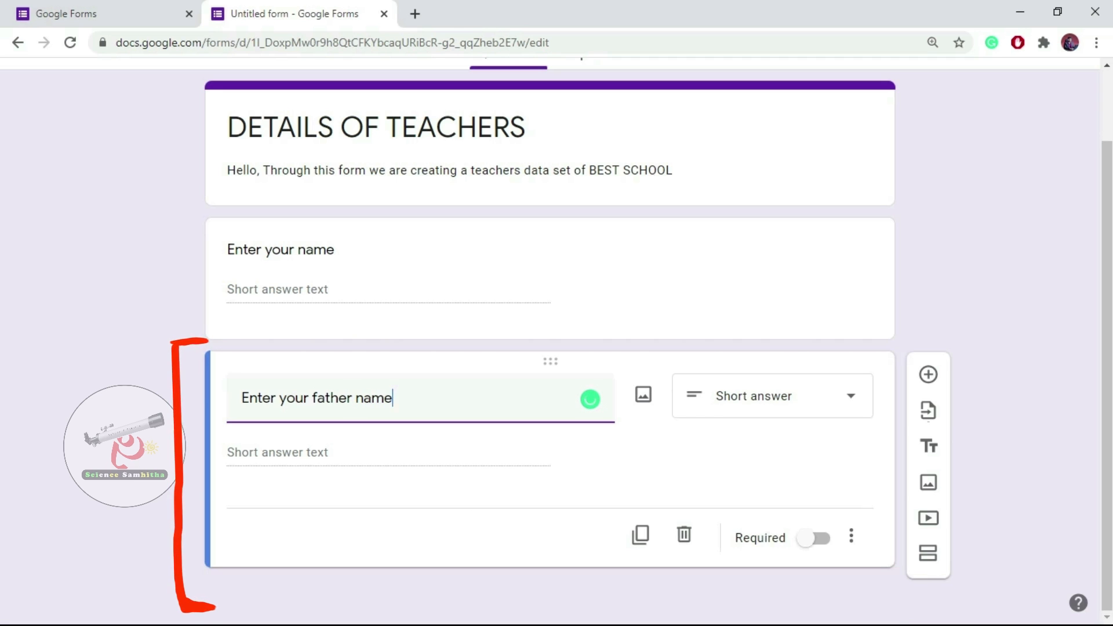
type("'s name")
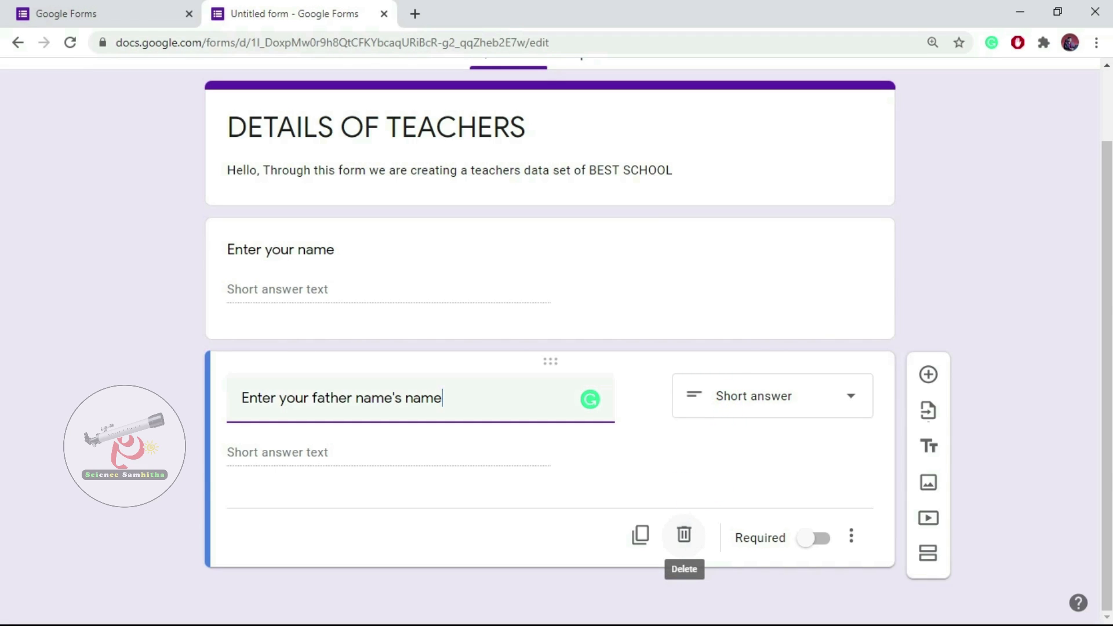
left_click(684, 534)
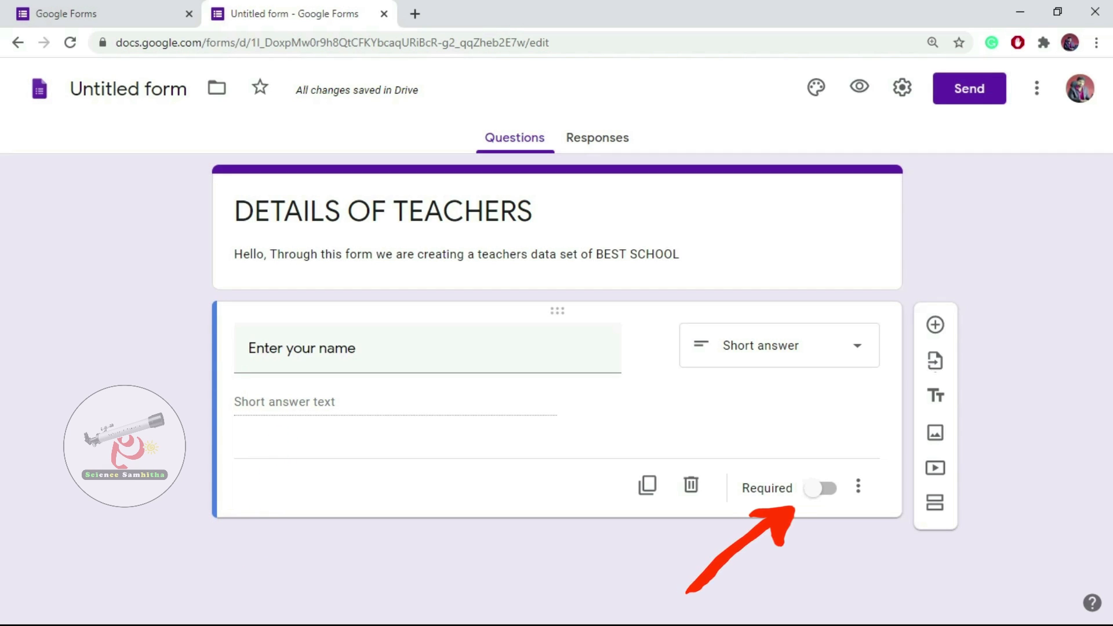
Mark 'Enter your name' as Required and show its Description and Response validation options.
left_click(820, 488)
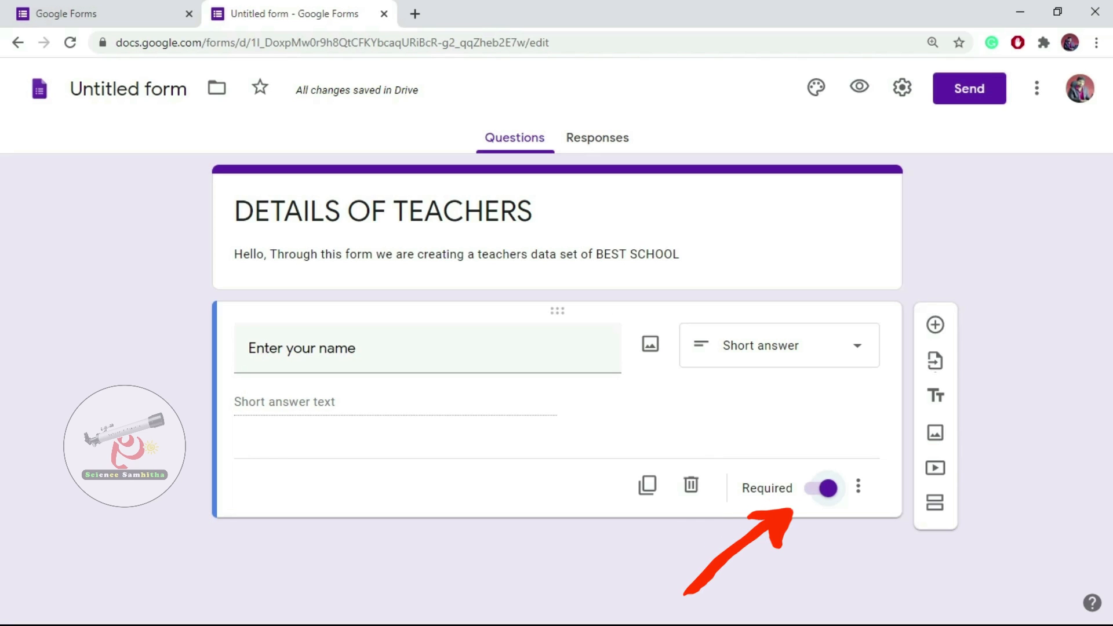
left_click(302, 348)
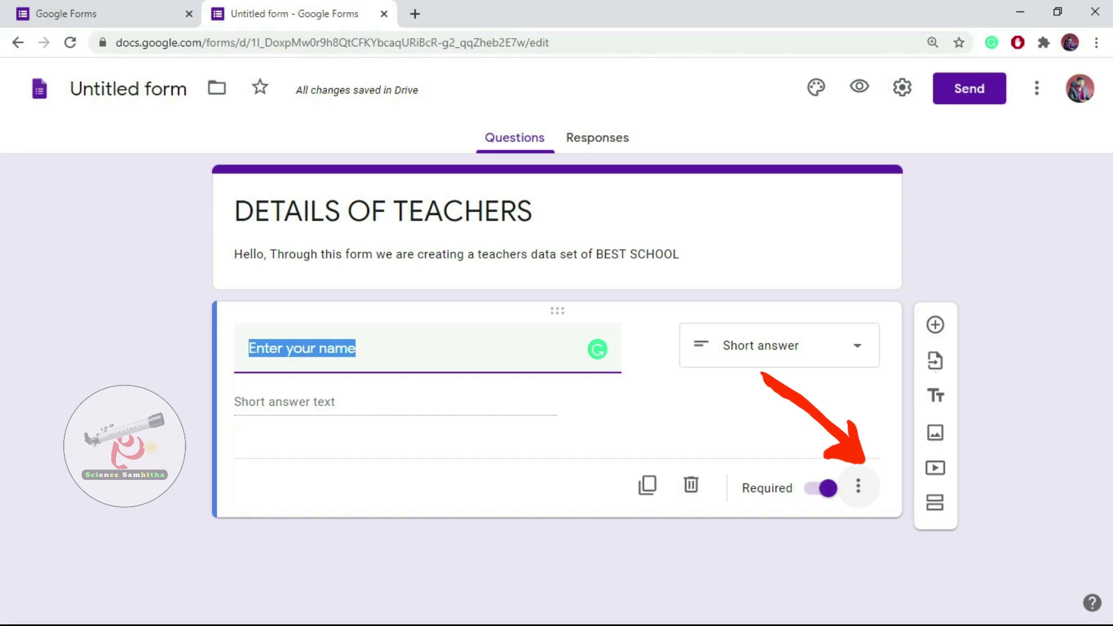
left_click(858, 485)
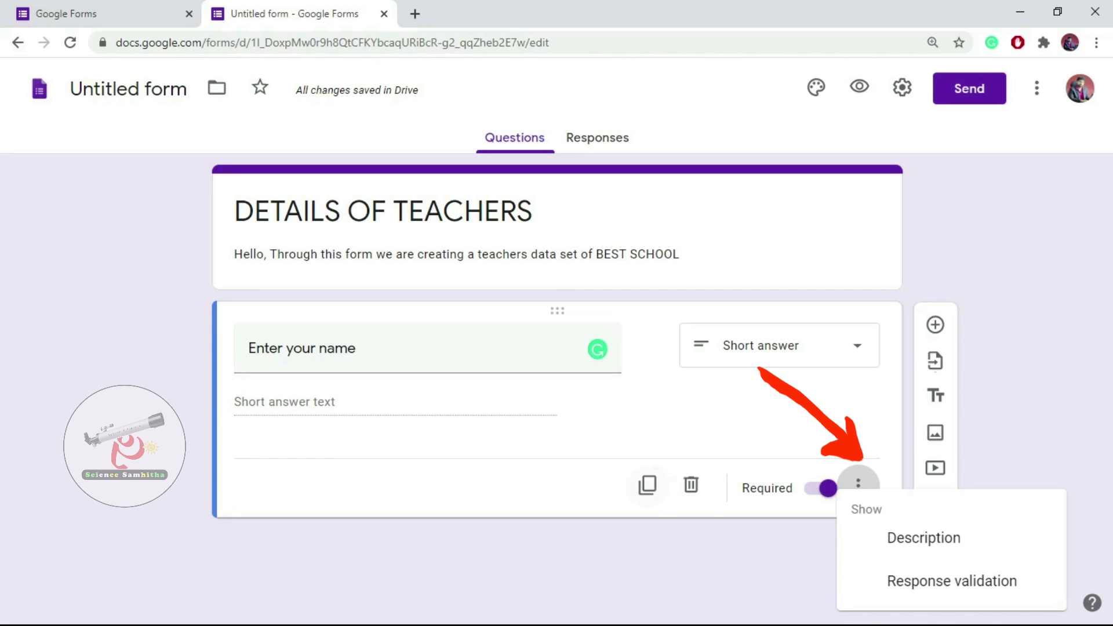
Add the description 'please use capital letters or please enter your full name' to the name question.
left_click(923, 537)
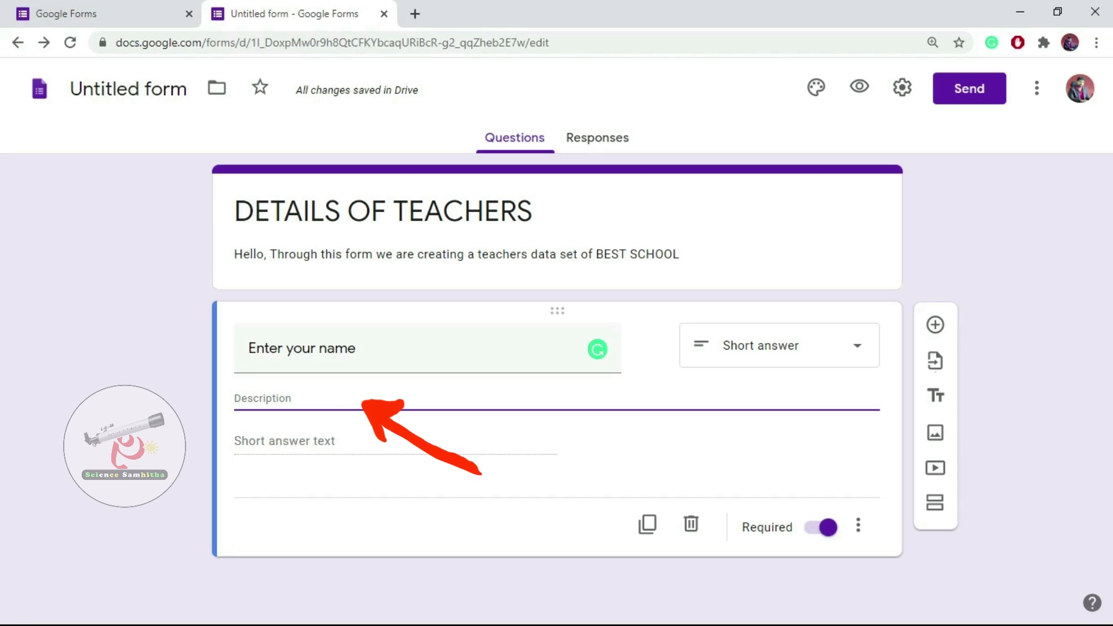
type("p")
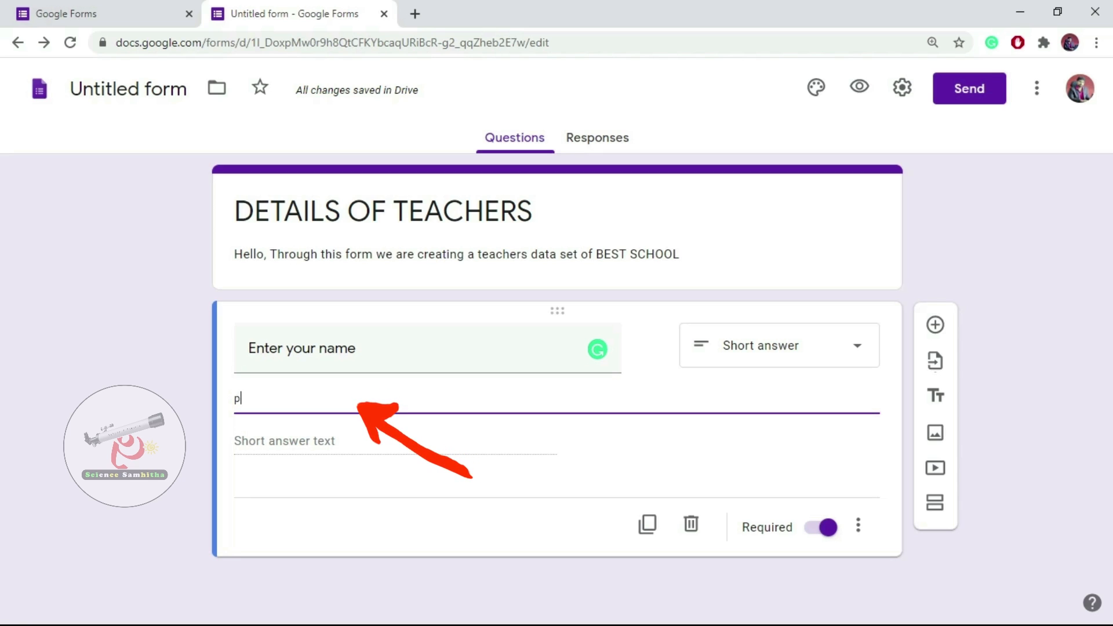
type("lease")
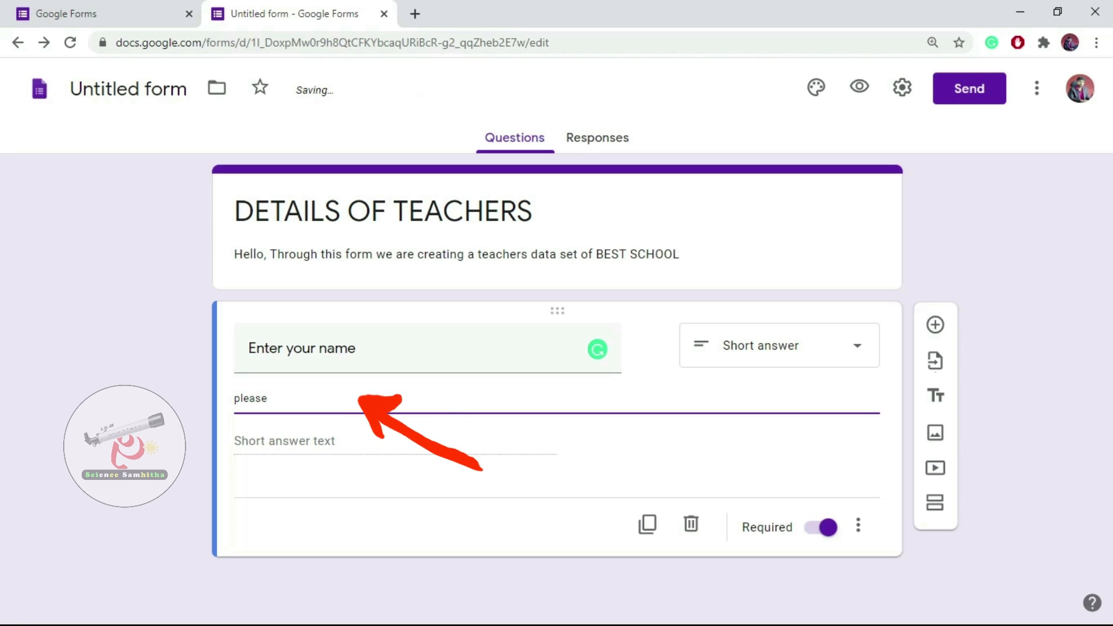
type(" use ca")
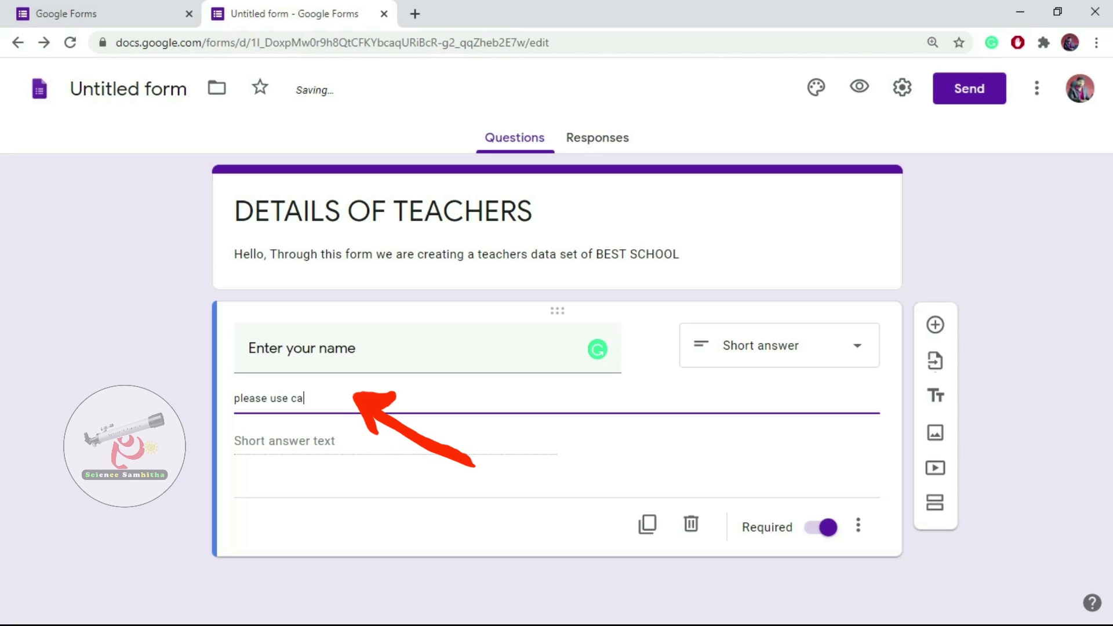
type("pital ")
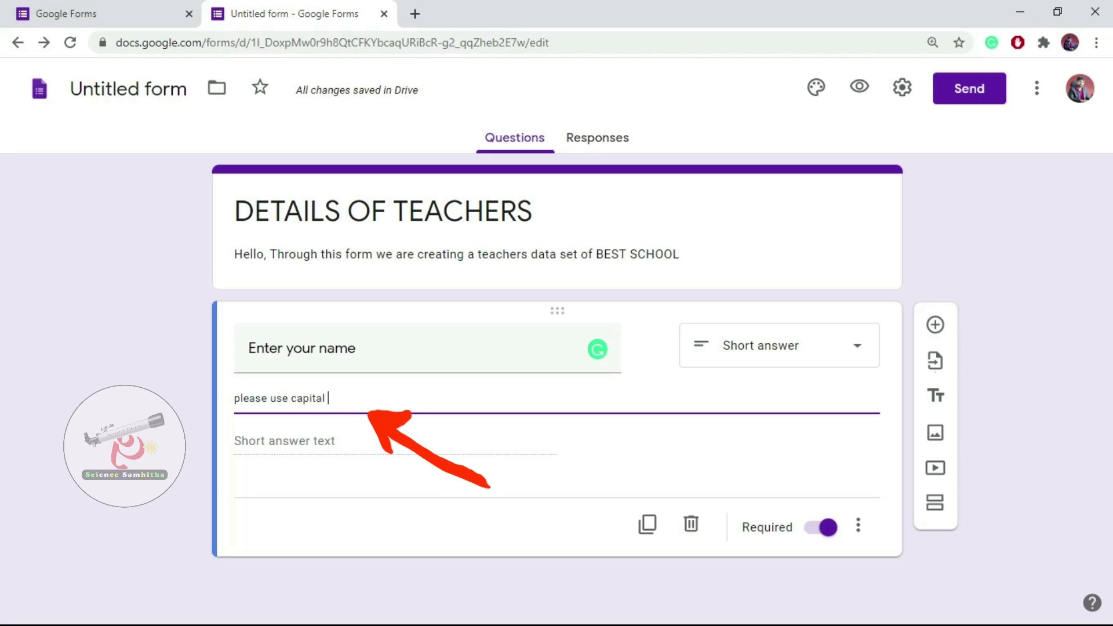
type("lette")
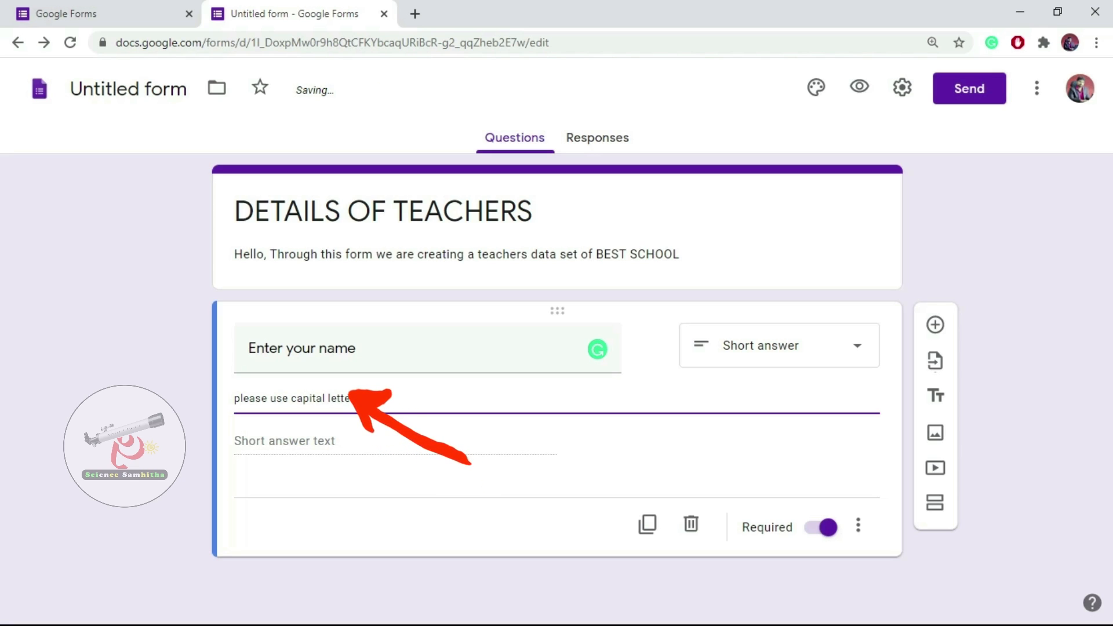
type("rs")
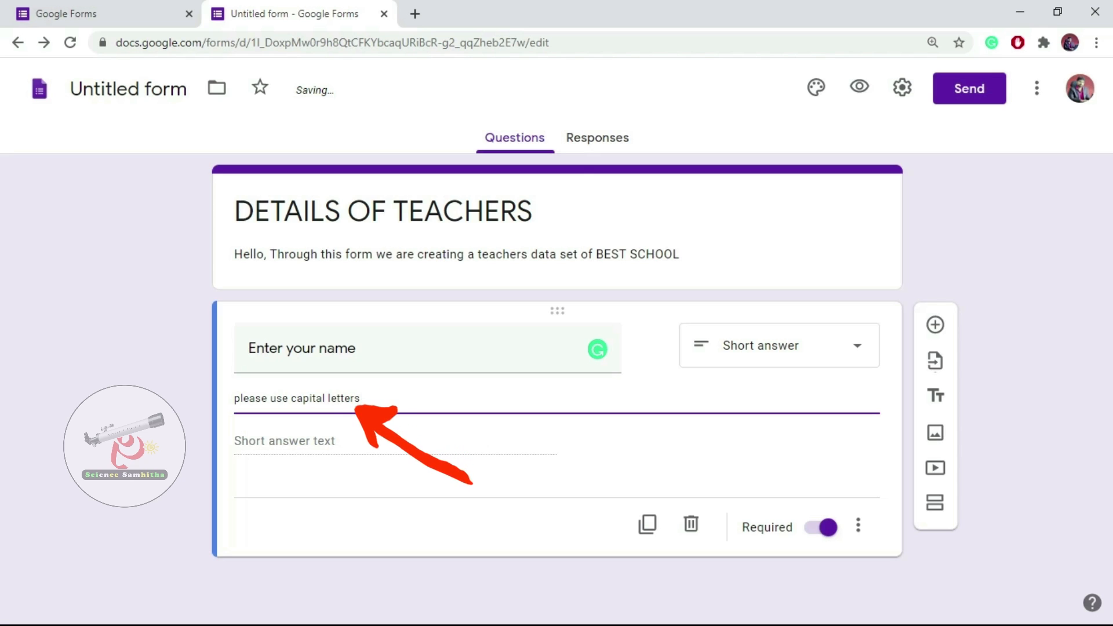
type(" or pl")
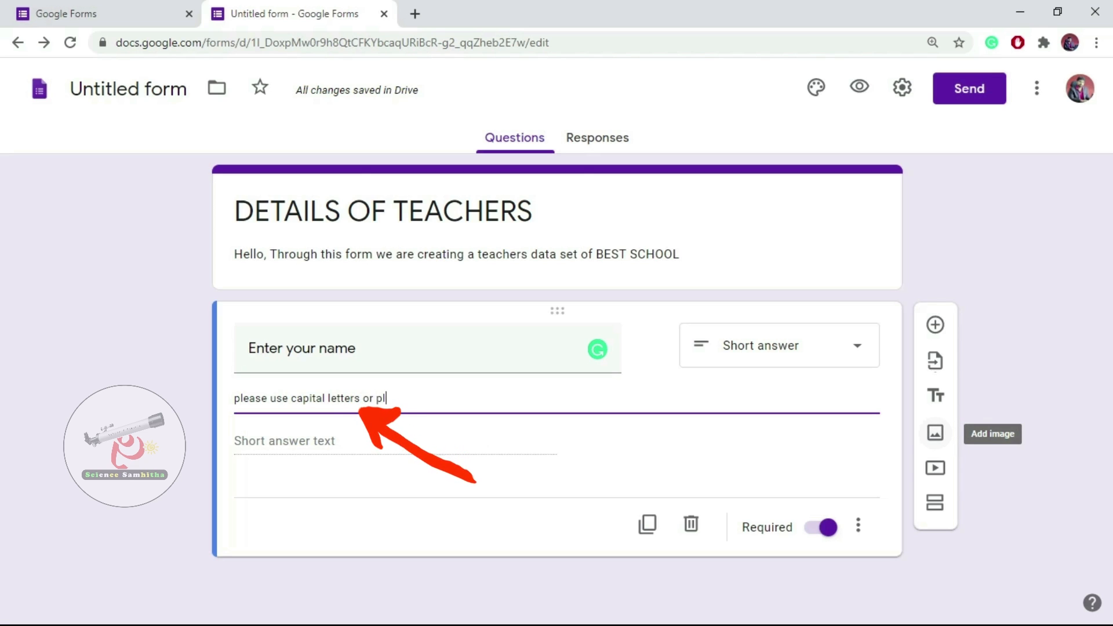
type("ease ent")
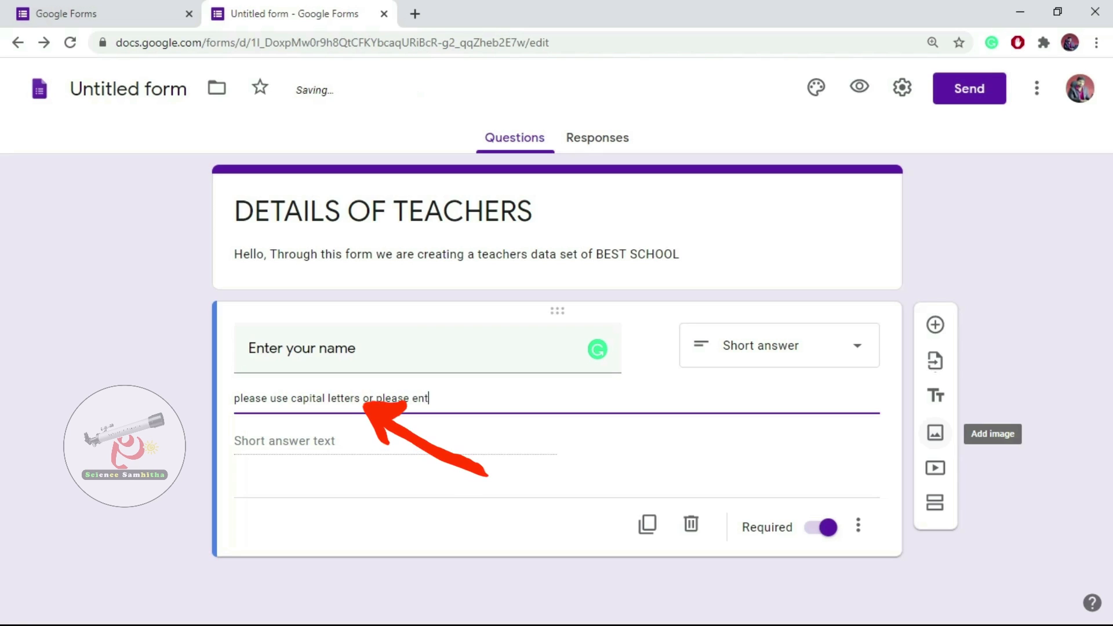
type("er your full")
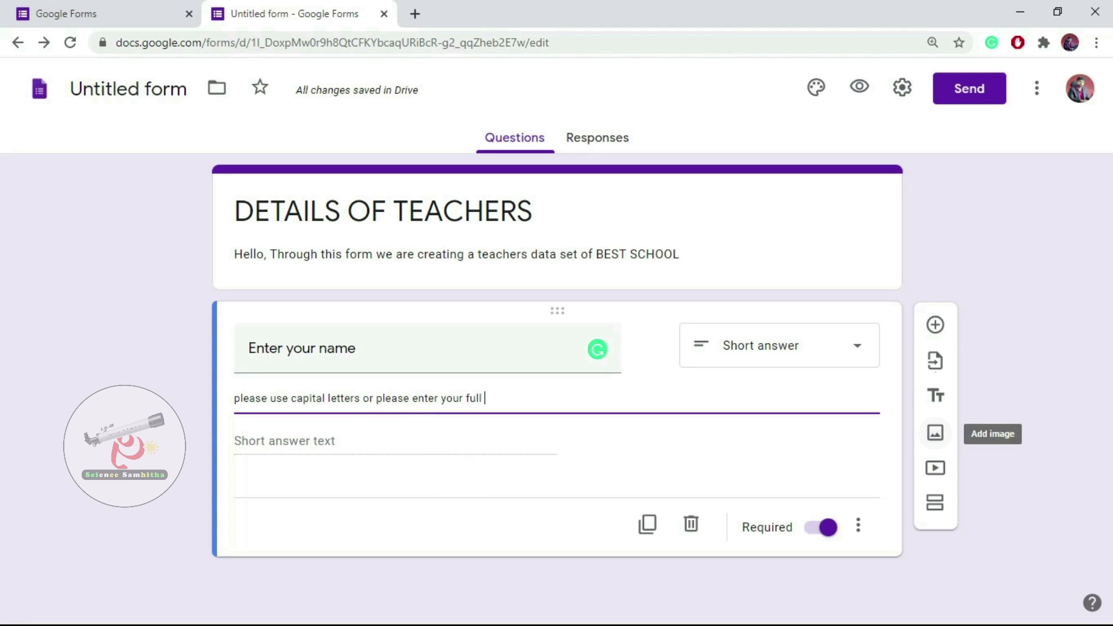
type(" name")
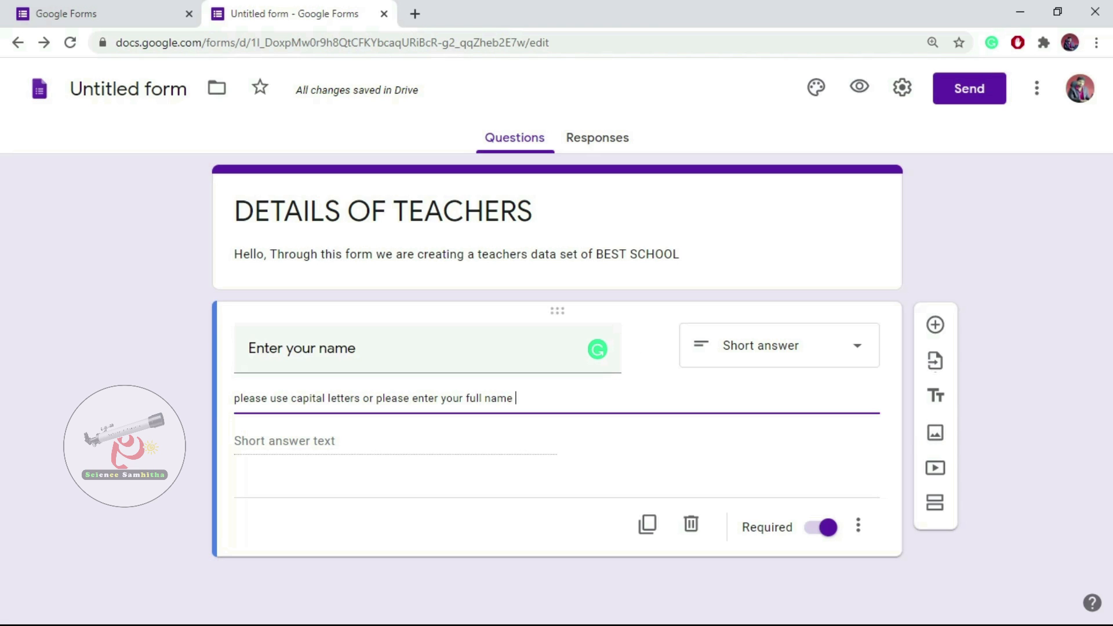
left_click(858, 526)
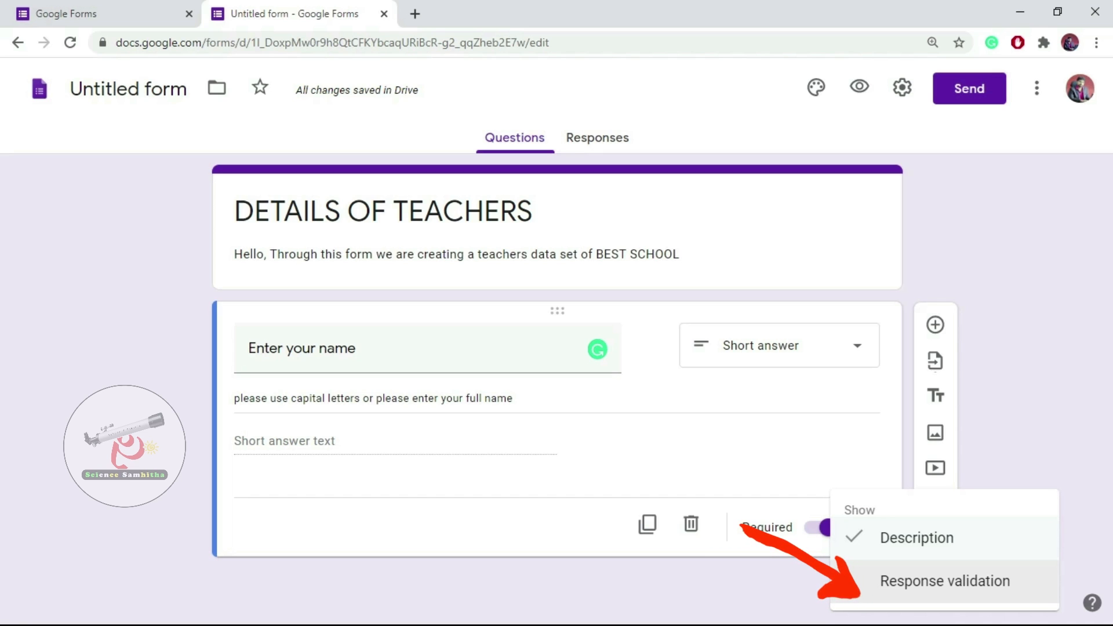
left_click(945, 581)
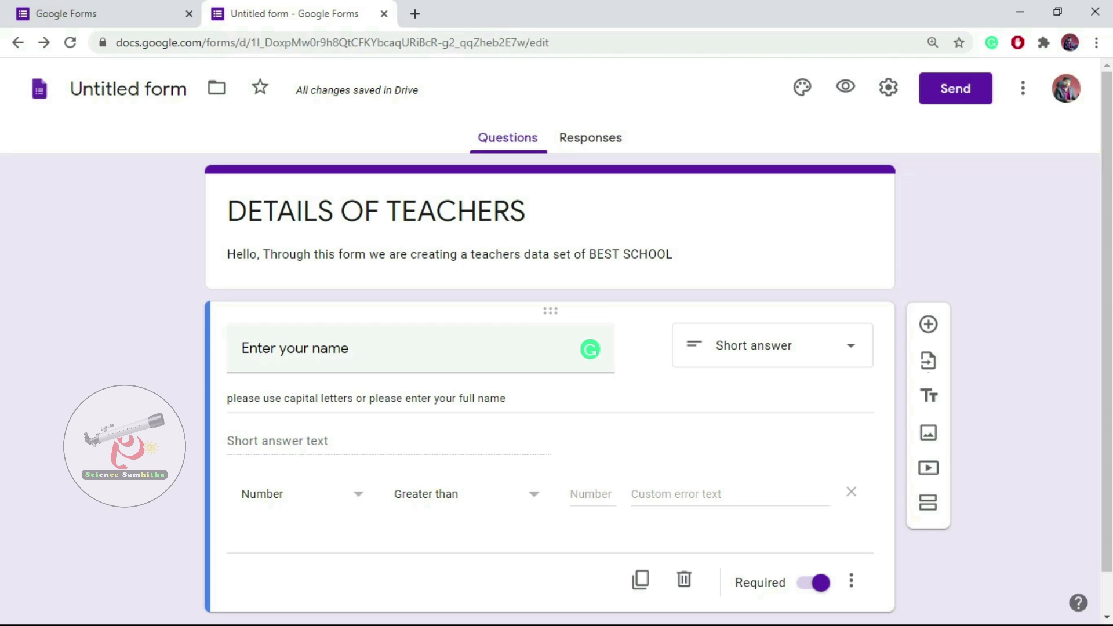
left_click(851, 492)
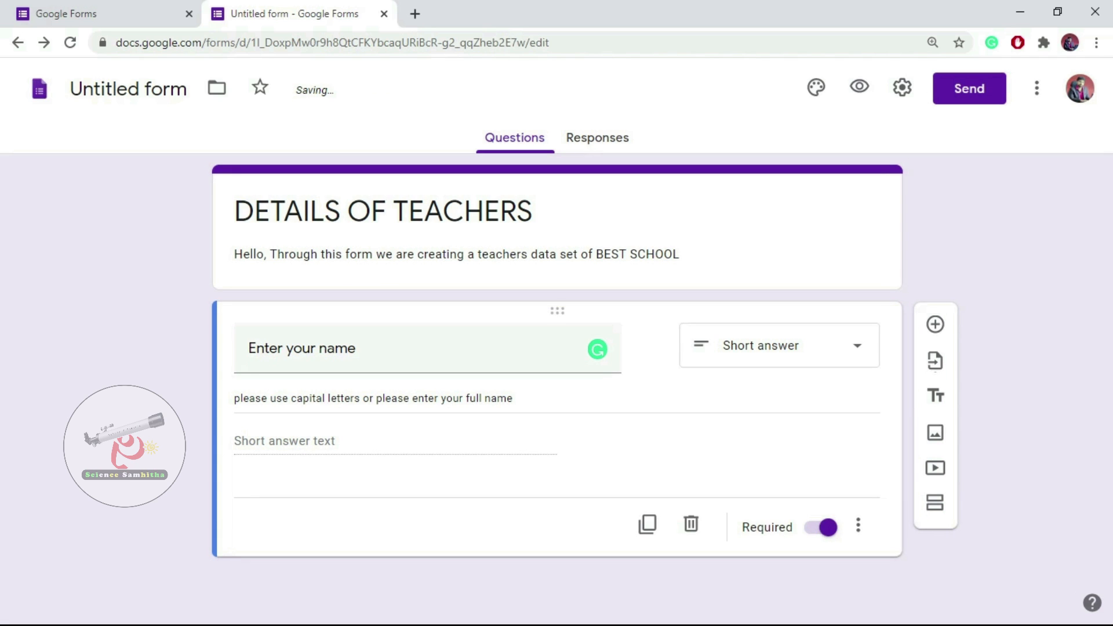
left_click(858, 525)
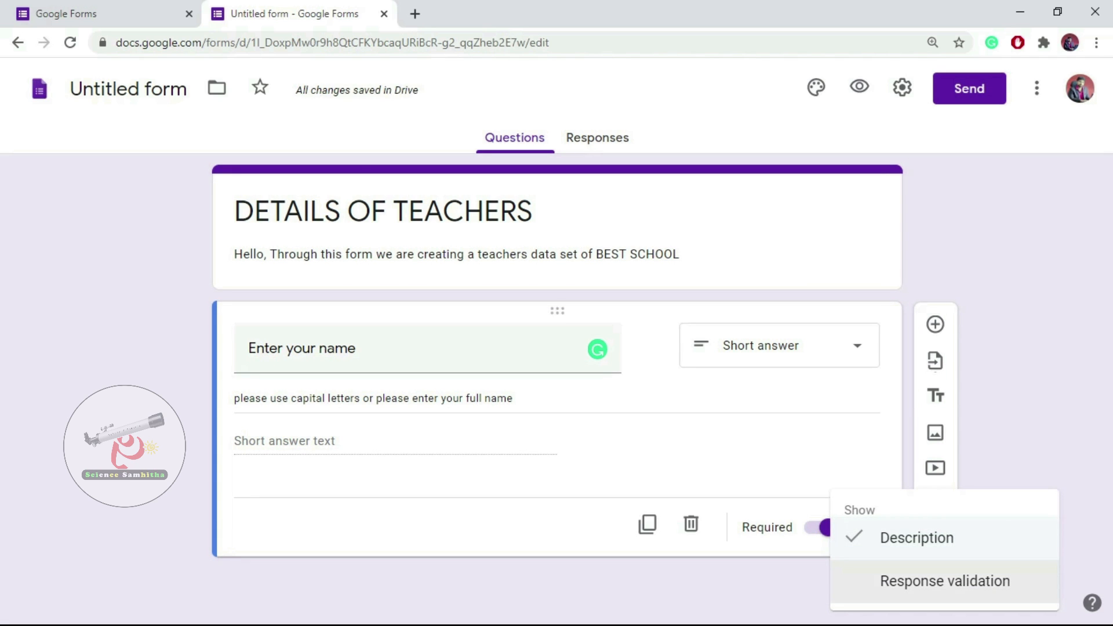
key("Escape")
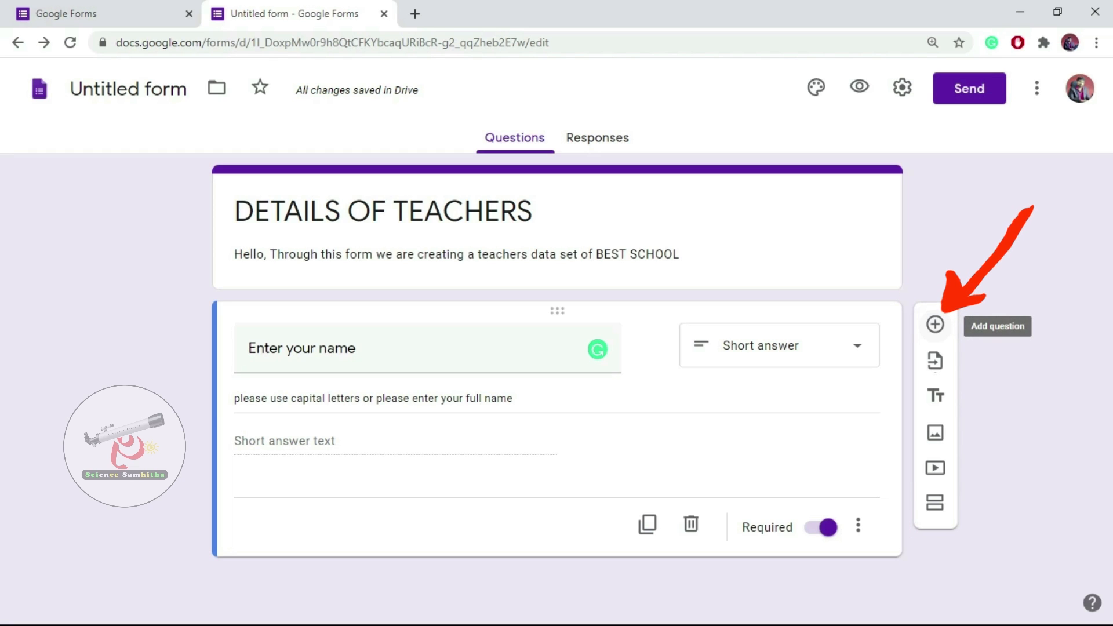
Add a new question below the name question titled 'Enter your mobile number'.
left_click(935, 324)
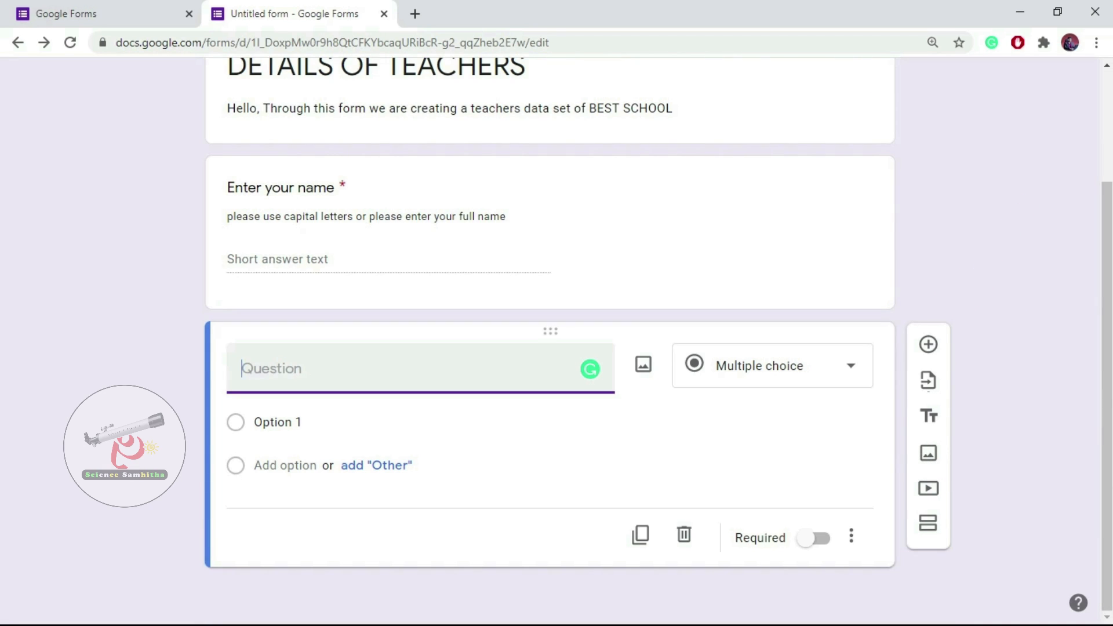
type("Enter your mobil")
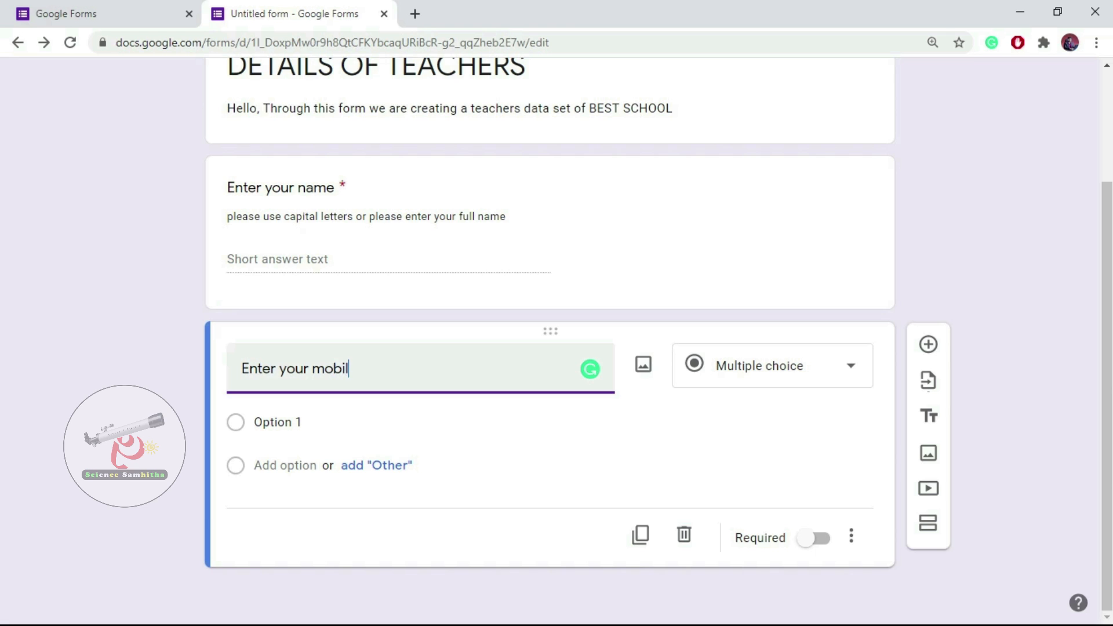
type("e number")
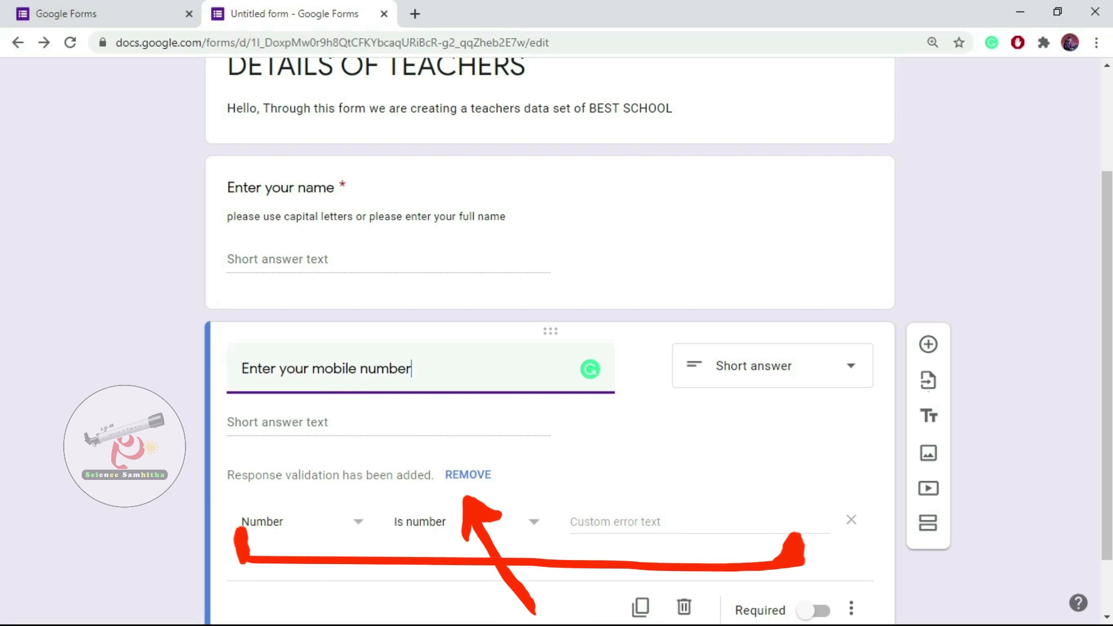
Keep Number as the validation category and bring up its list of number conditions.
scroll(551, 342, "down", 1)
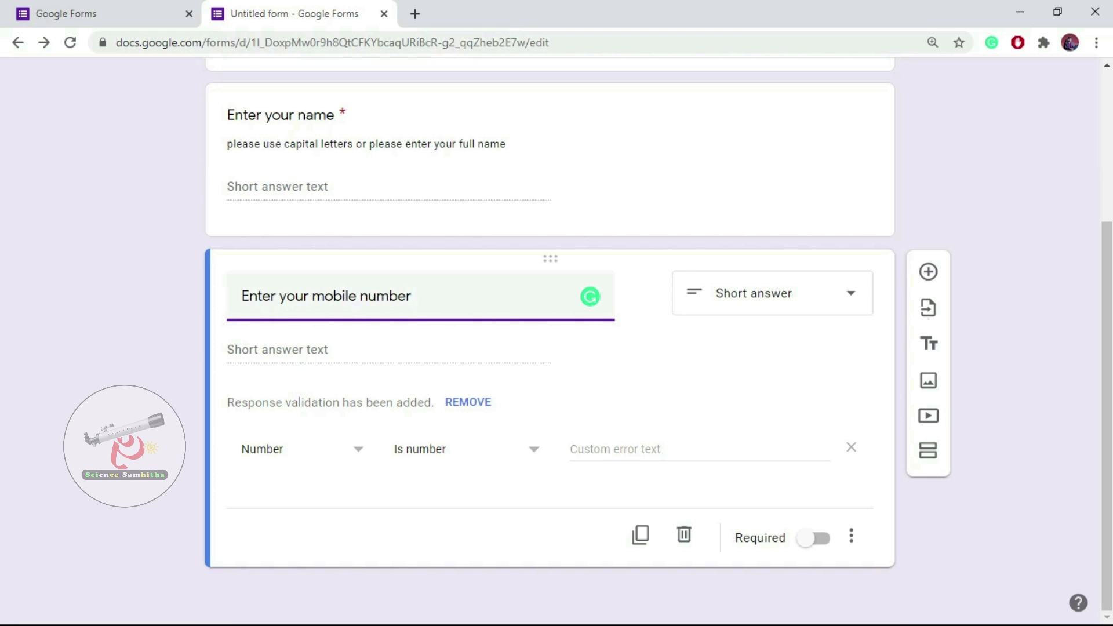
left_click(301, 449)
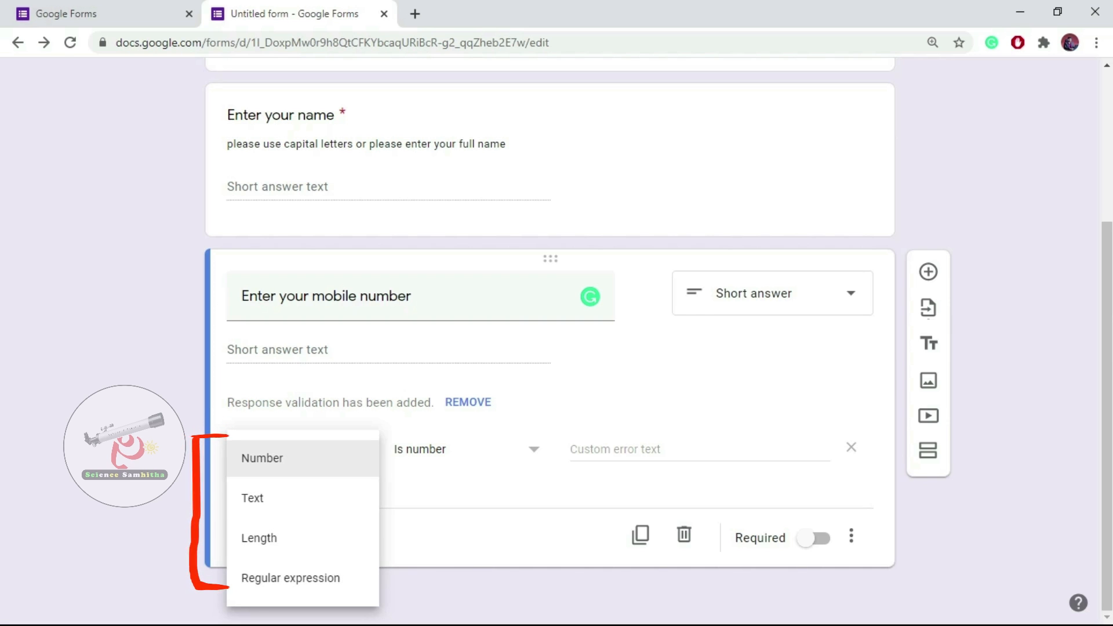
left_click(262, 458)
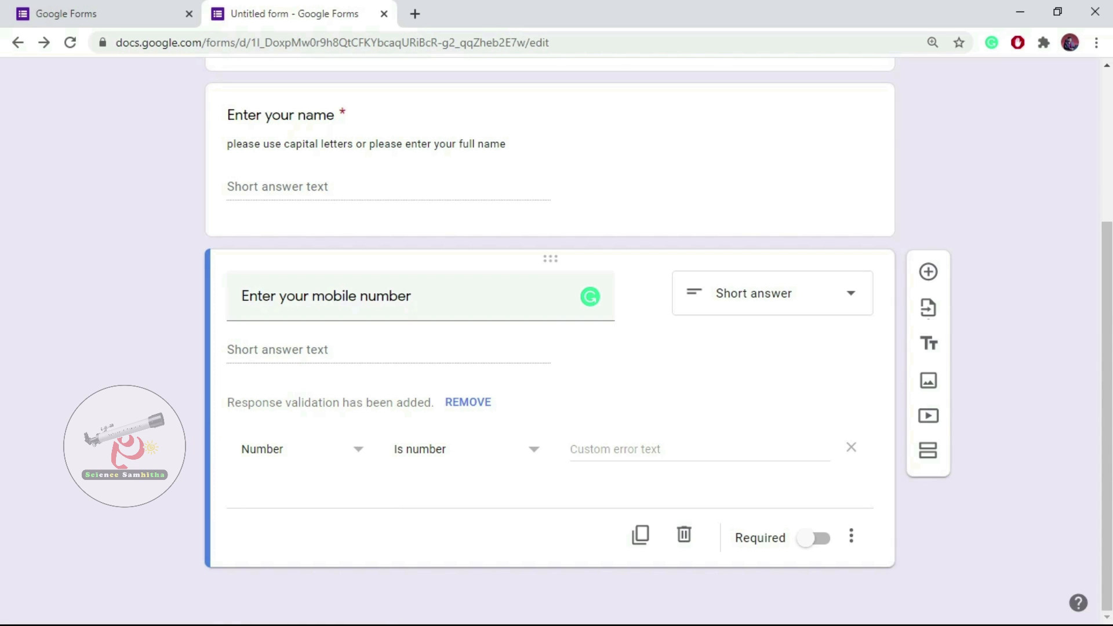
left_click(457, 450)
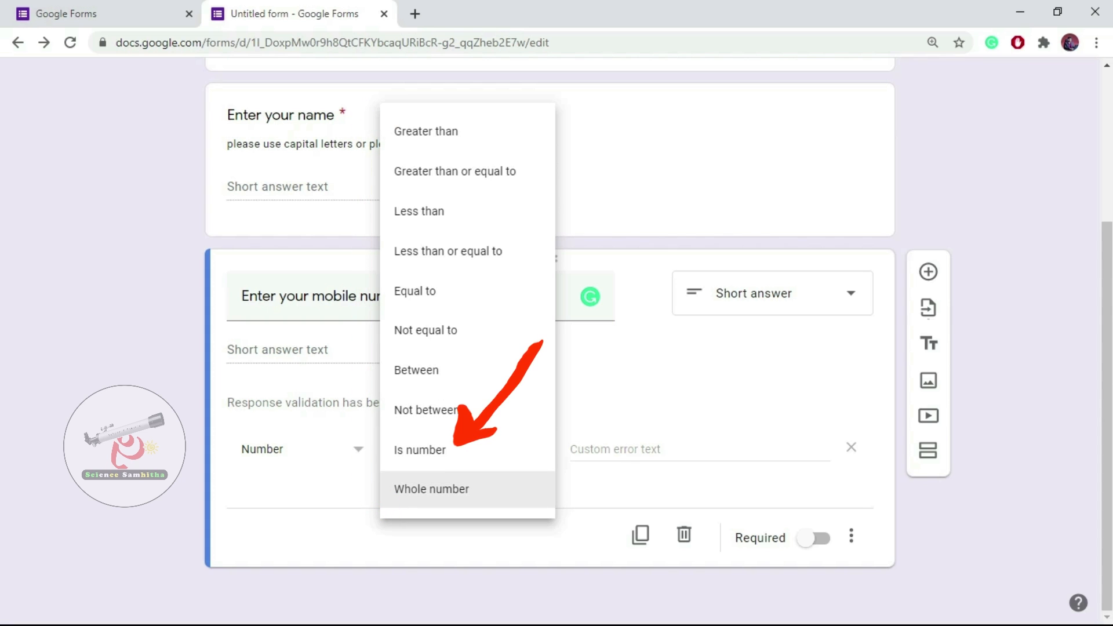
Require a Whole number and enter the error text 'Please enter valid 10 digit mobile number'.
left_click(432, 489)
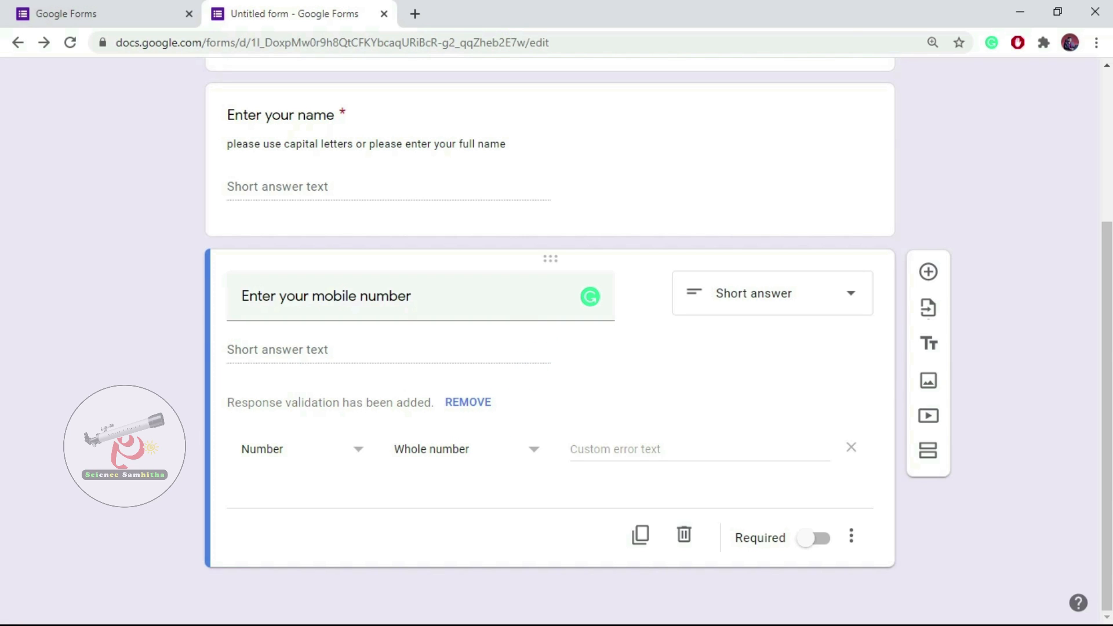
left_click(700, 449)
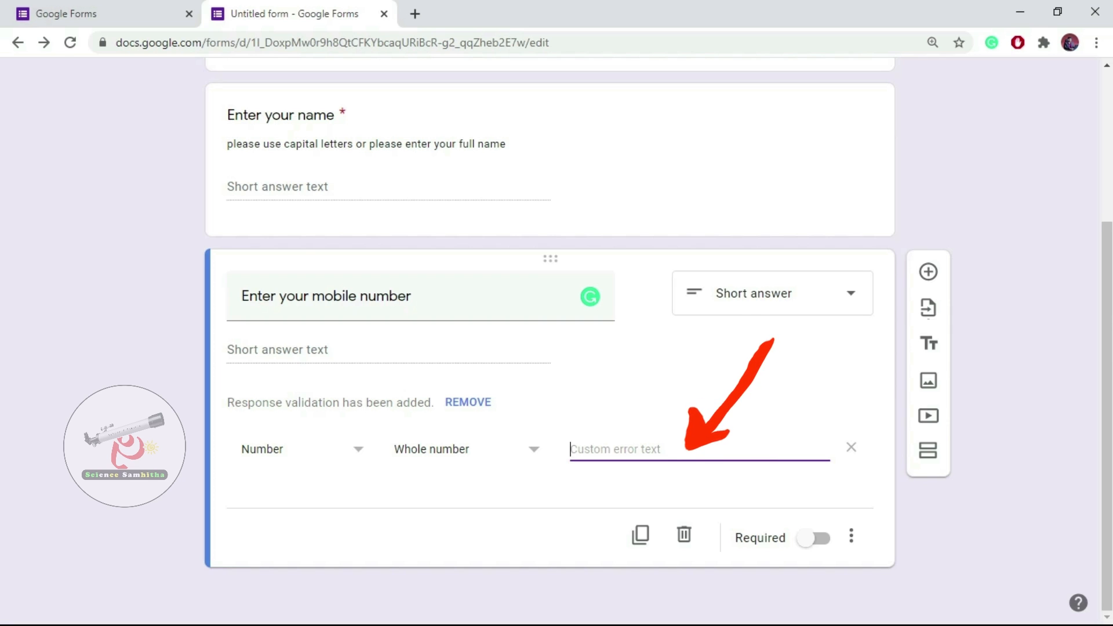
type("Please e")
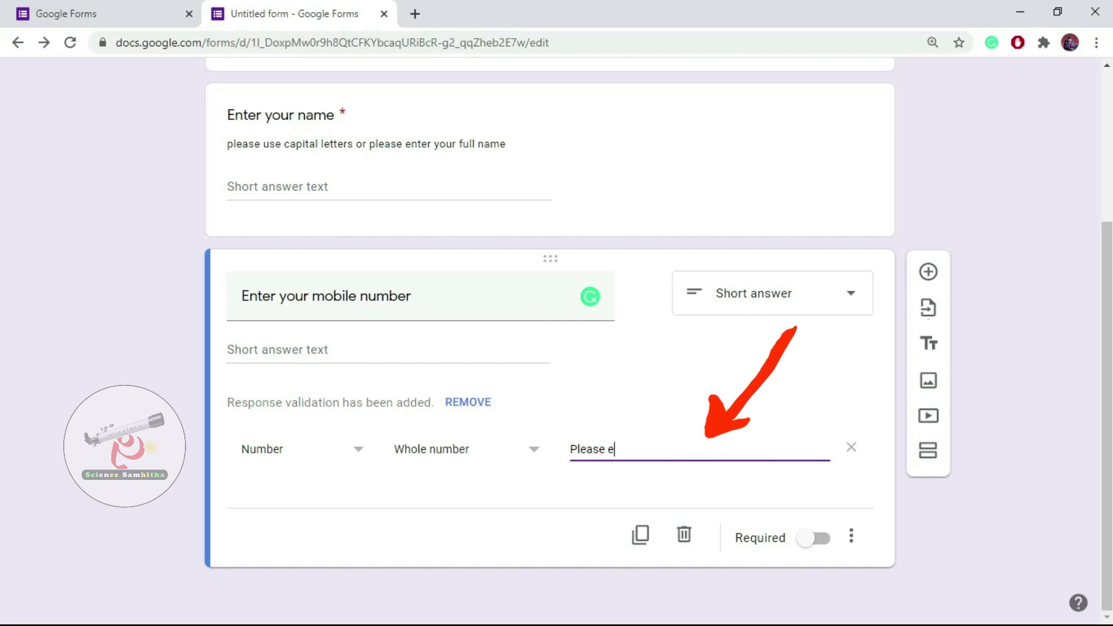
type("nter valid 10 digi")
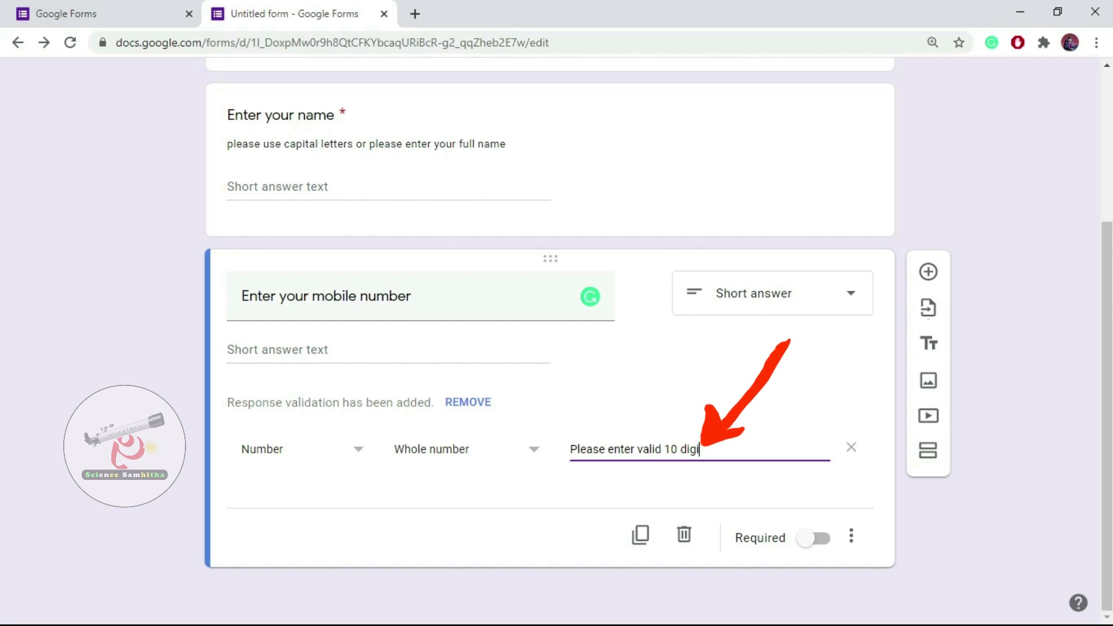
type("mob")
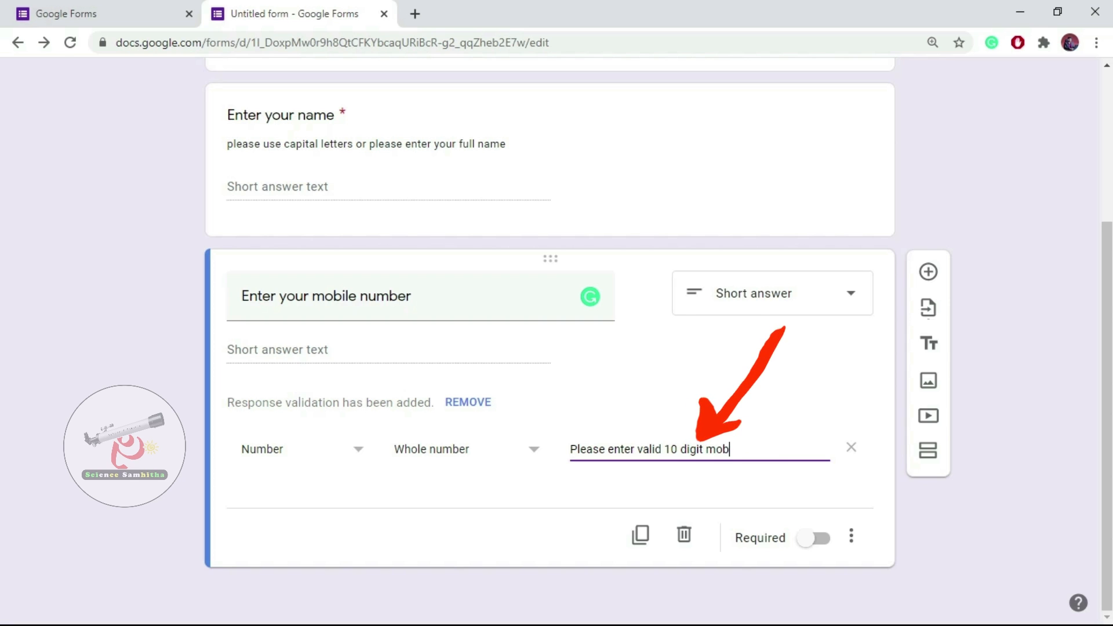
type("ile number")
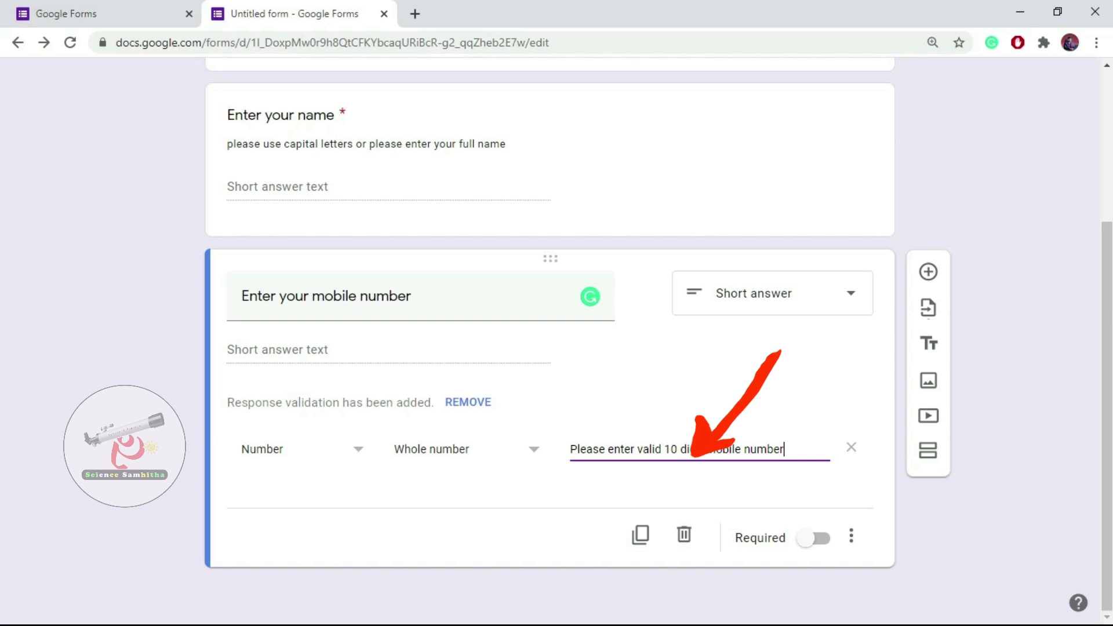
Switch the validation to Length with a minimum character count of 10, then begin the error text.
left_click(301, 449)
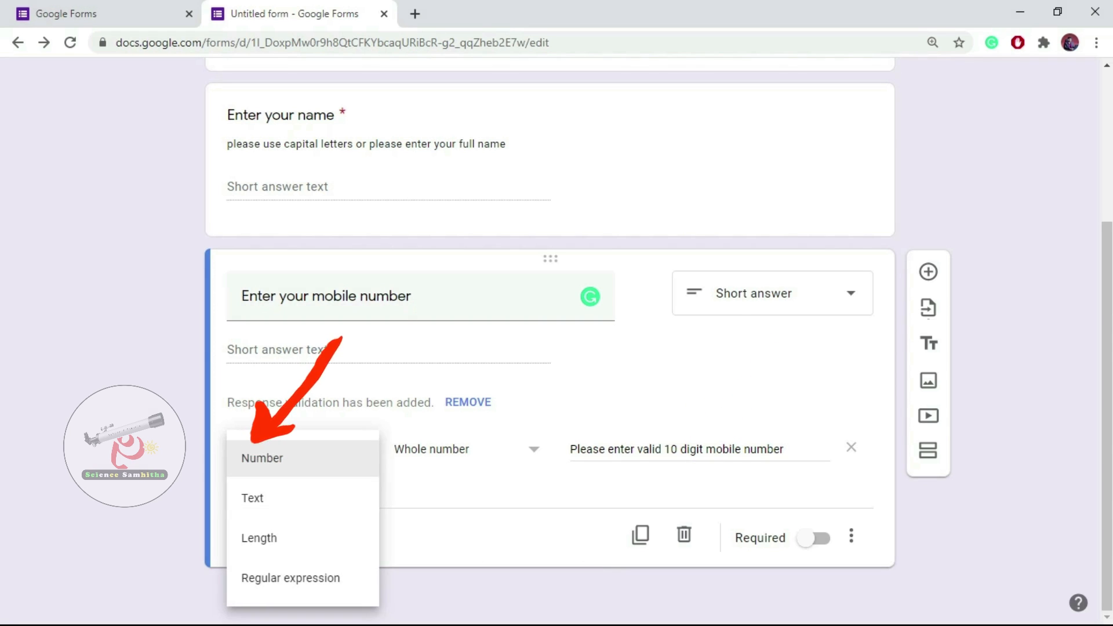
left_click(301, 538)
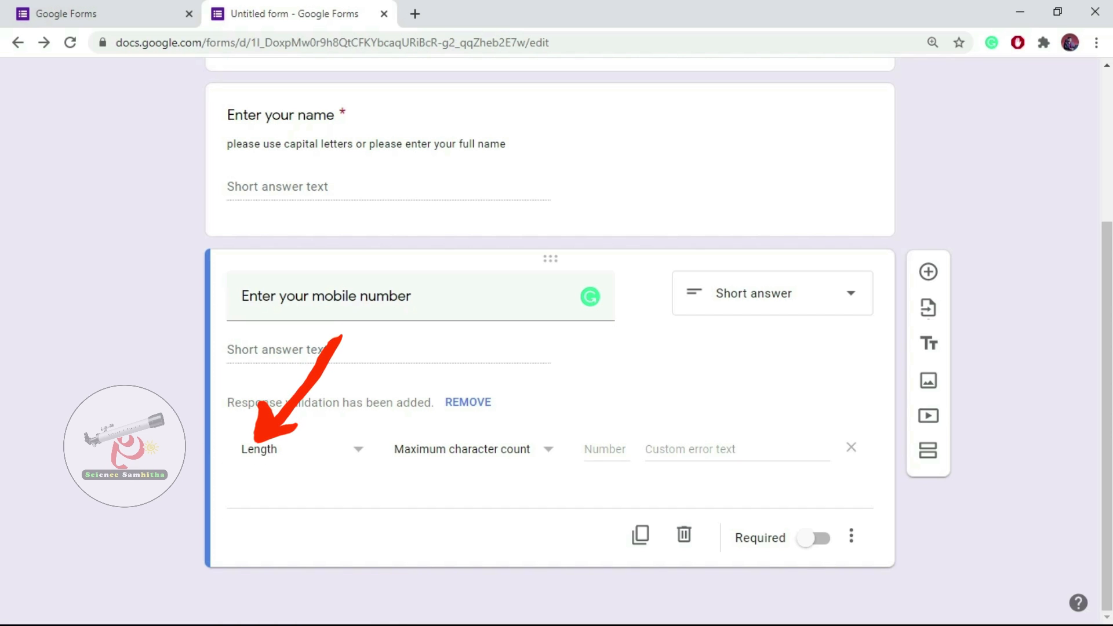
left_click(475, 450)
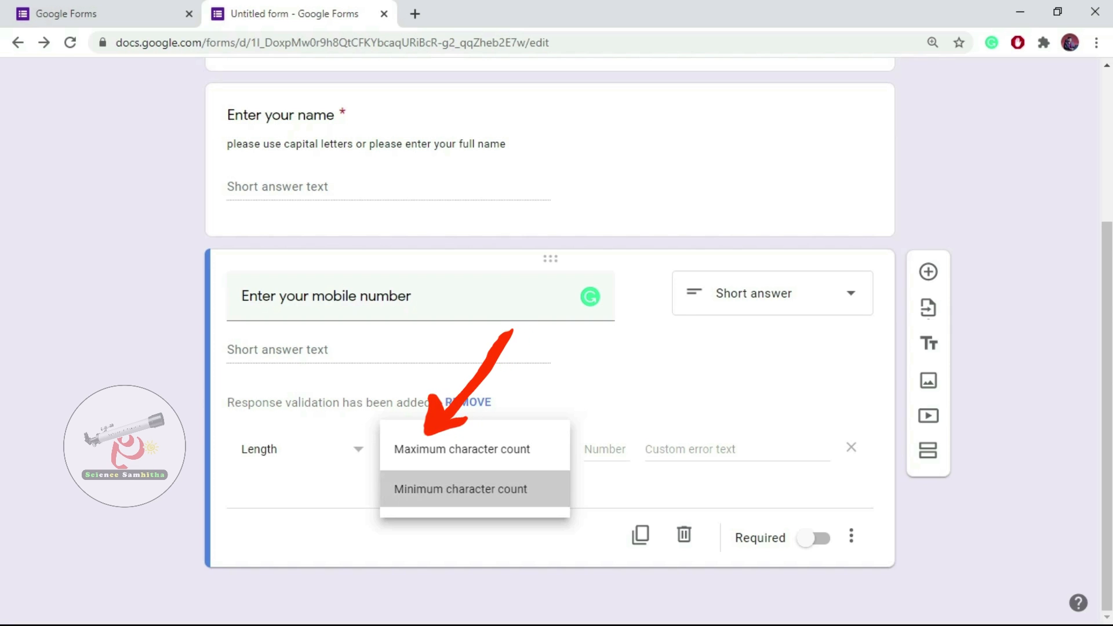
left_click(461, 489)
left_click(607, 454)
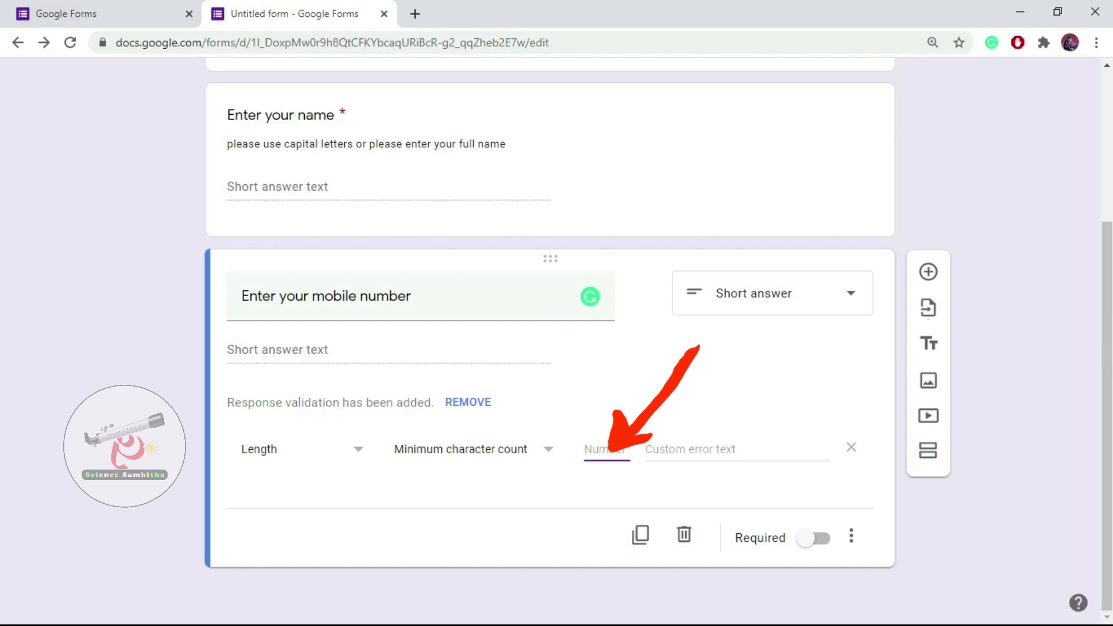
type("10")
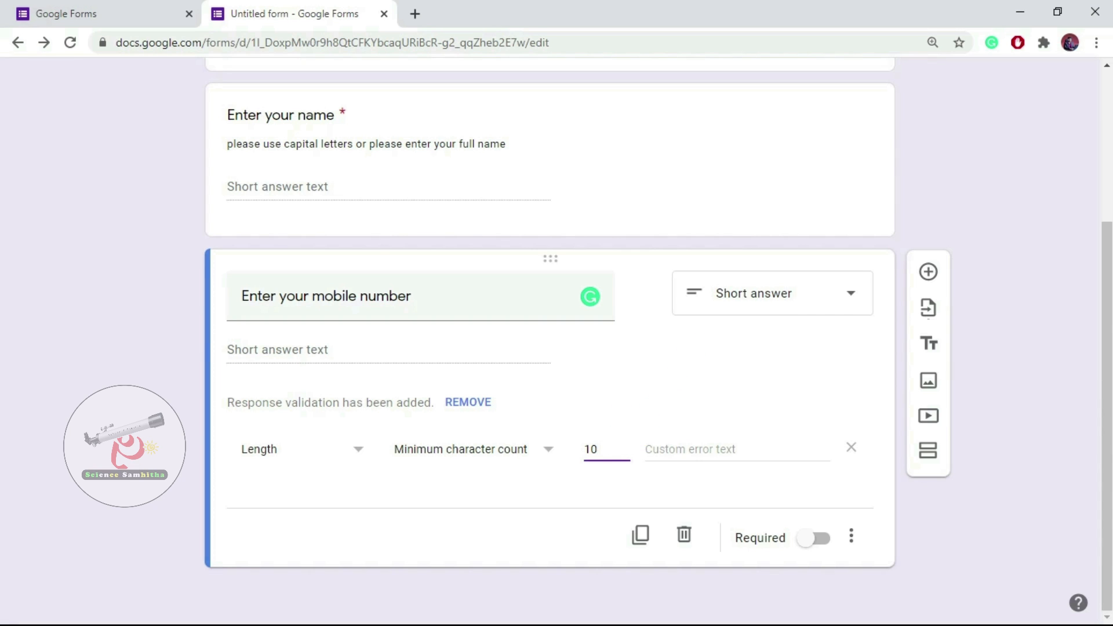
left_click(690, 450)
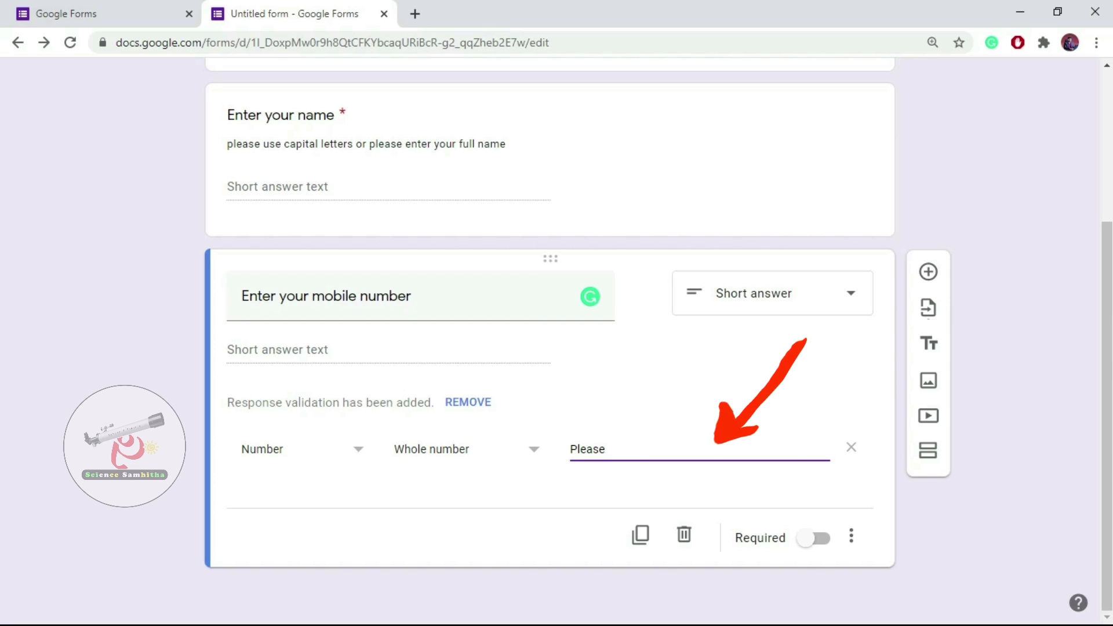
Finish the error text 'Please Enter A Valid Mobile Number', make the question required, and add another question.
type("Enter")
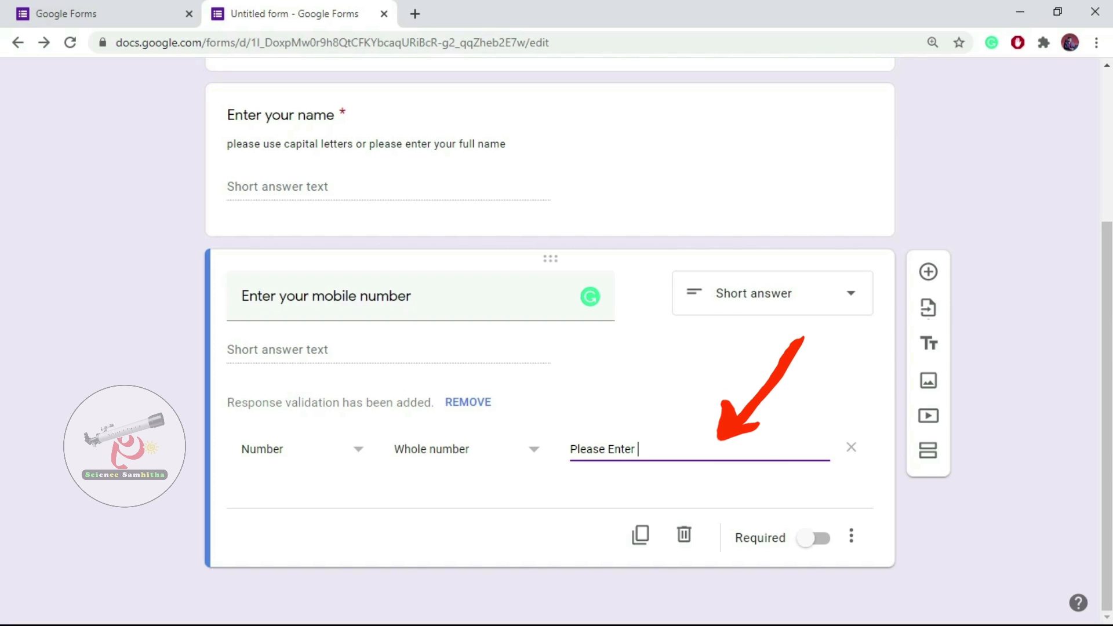
type(" A Valid Mobile Number")
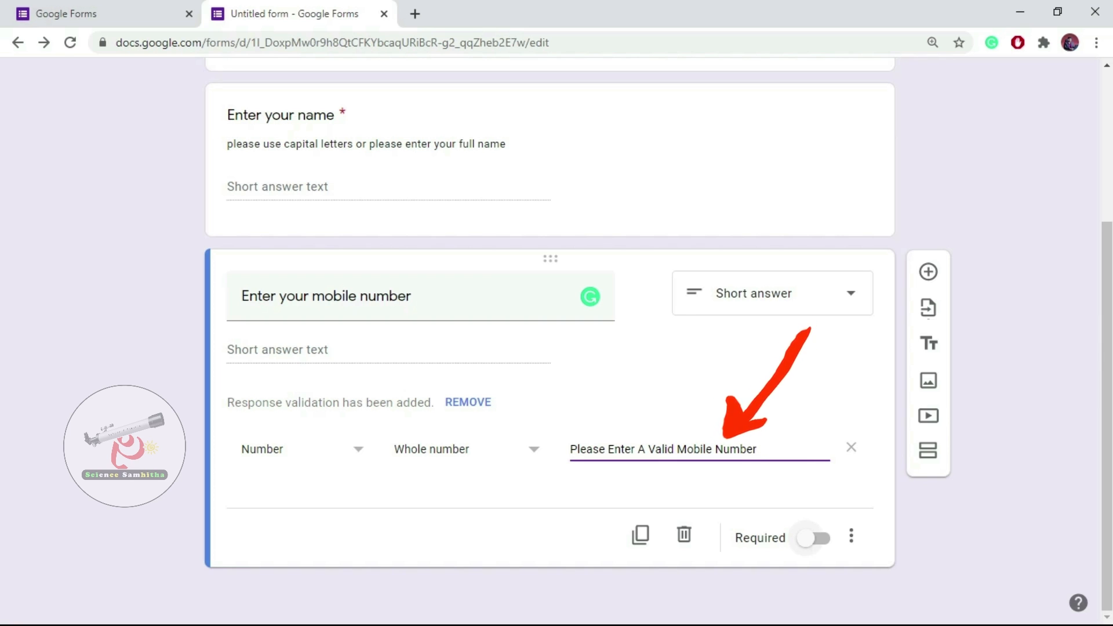
left_click(812, 538)
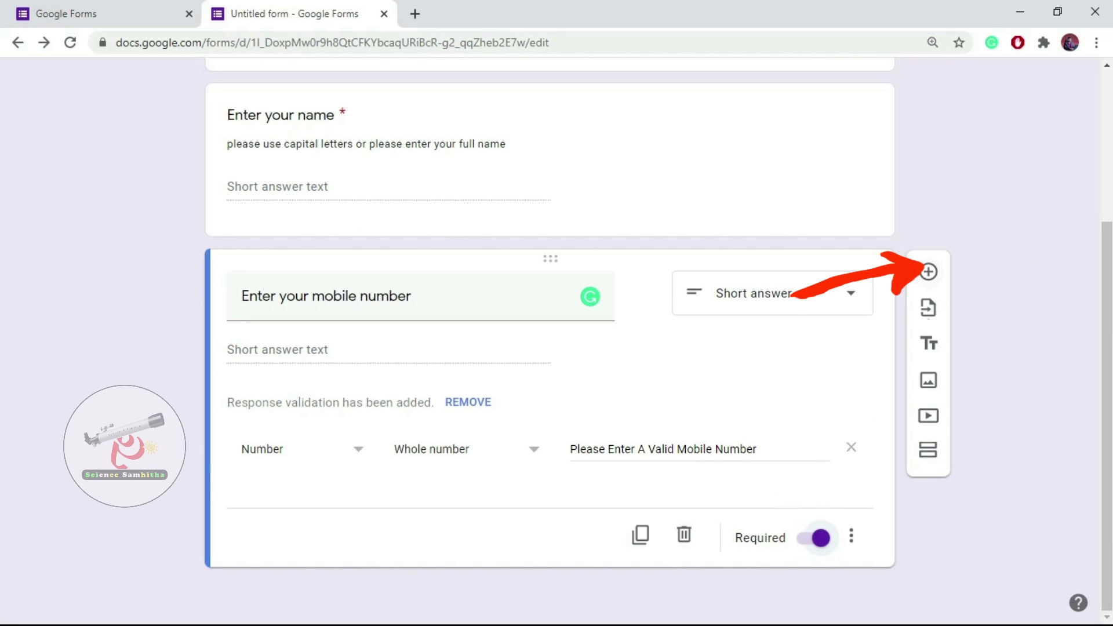
left_click(928, 272)
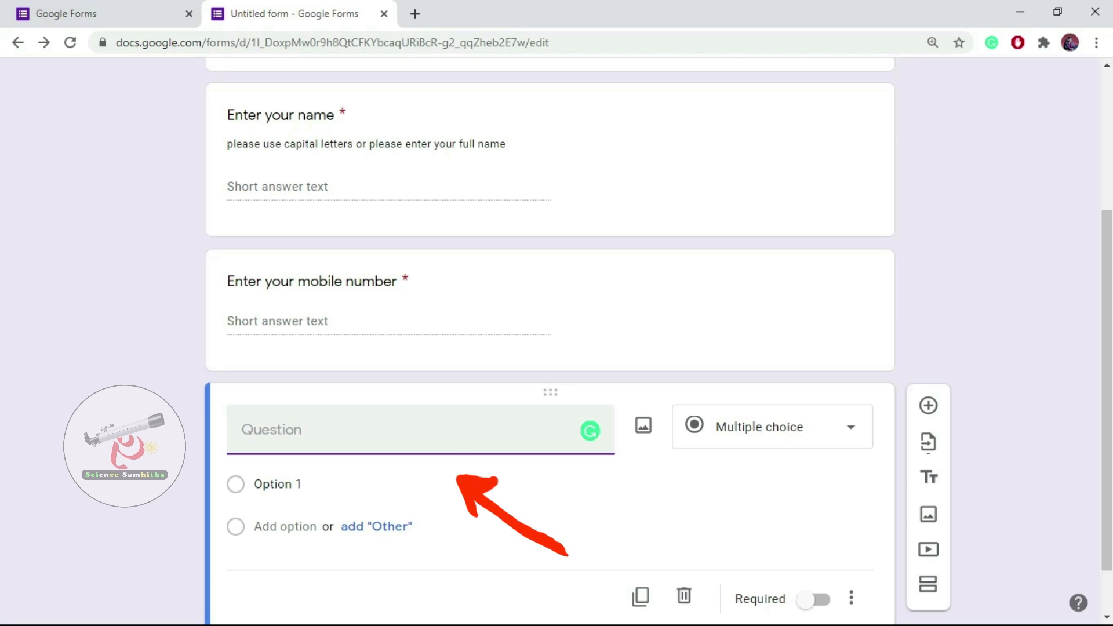
Title the new question 'Subject' with options Science, Maths and Social.
type("Subject")
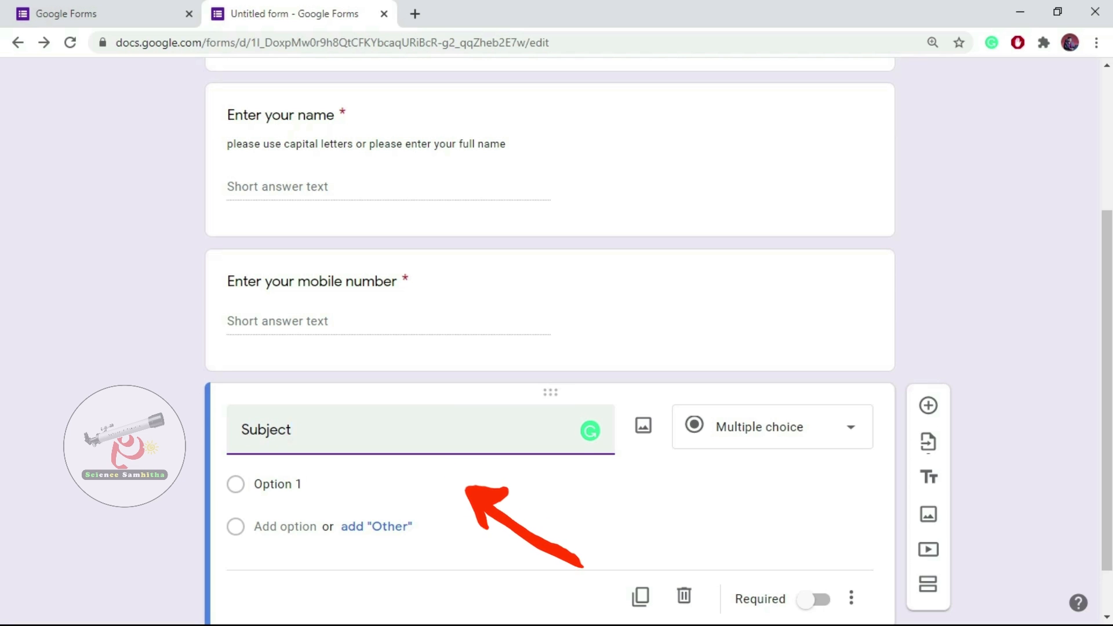
left_click(278, 484)
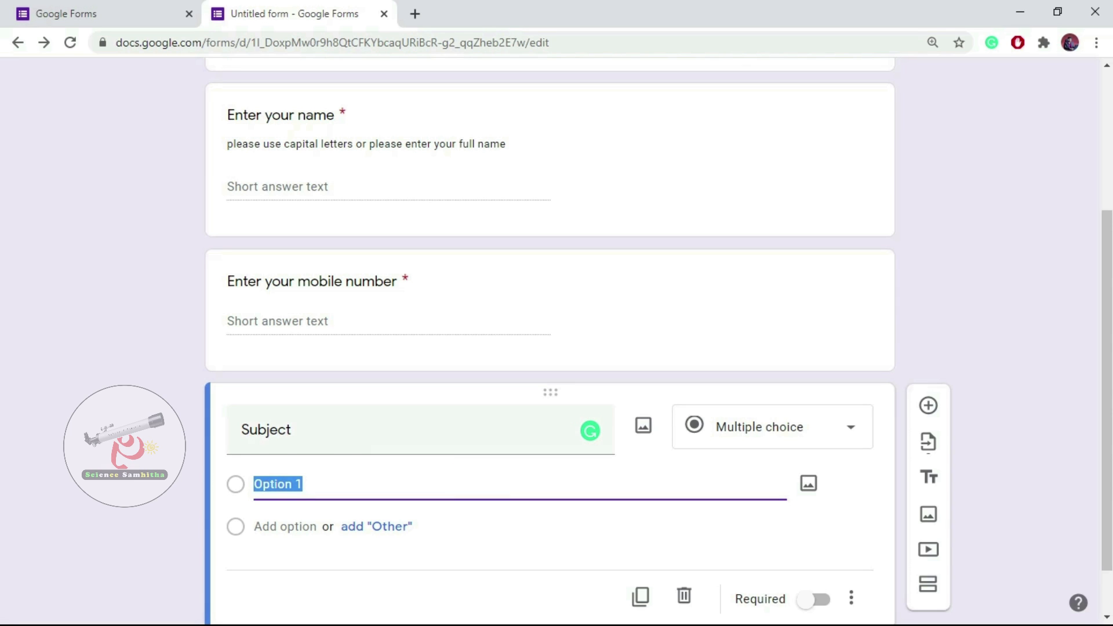
key("BackSpace")
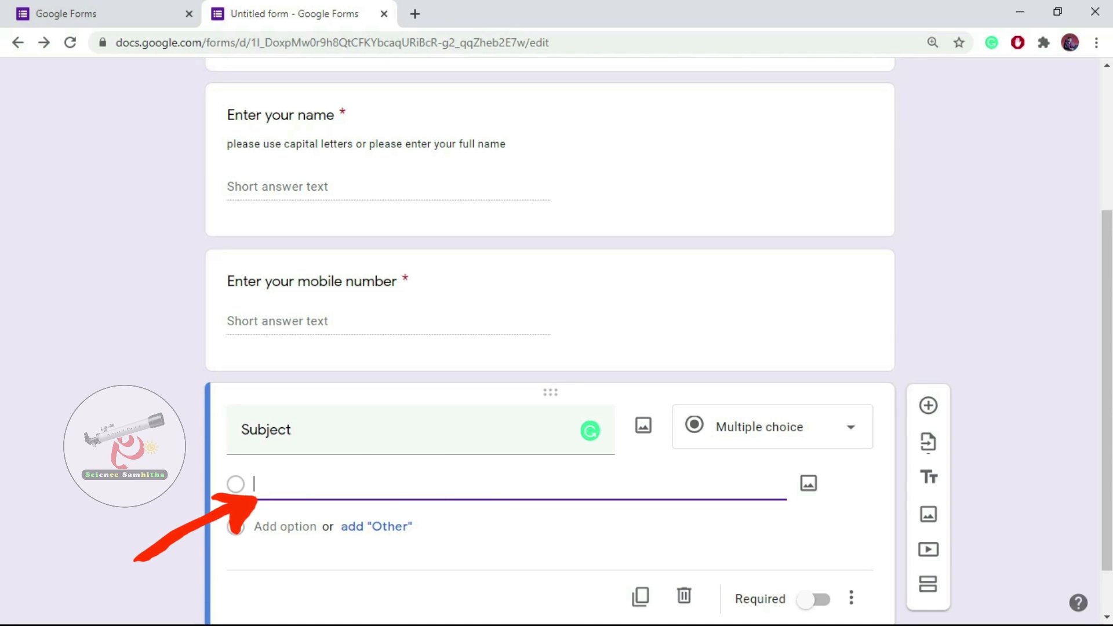
type("Science")
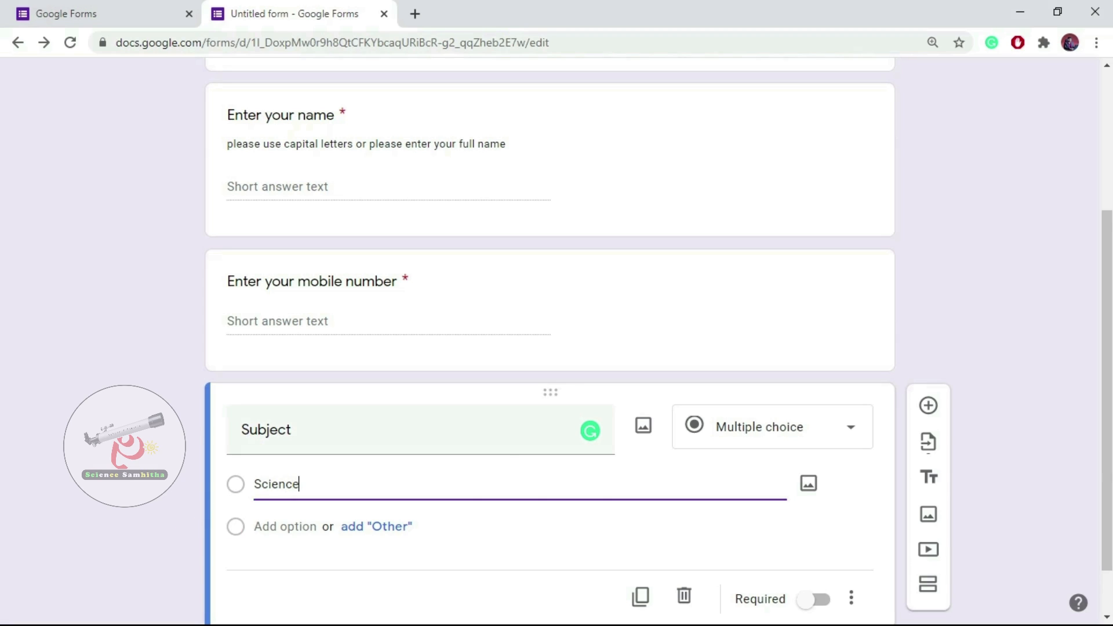
key("Return")
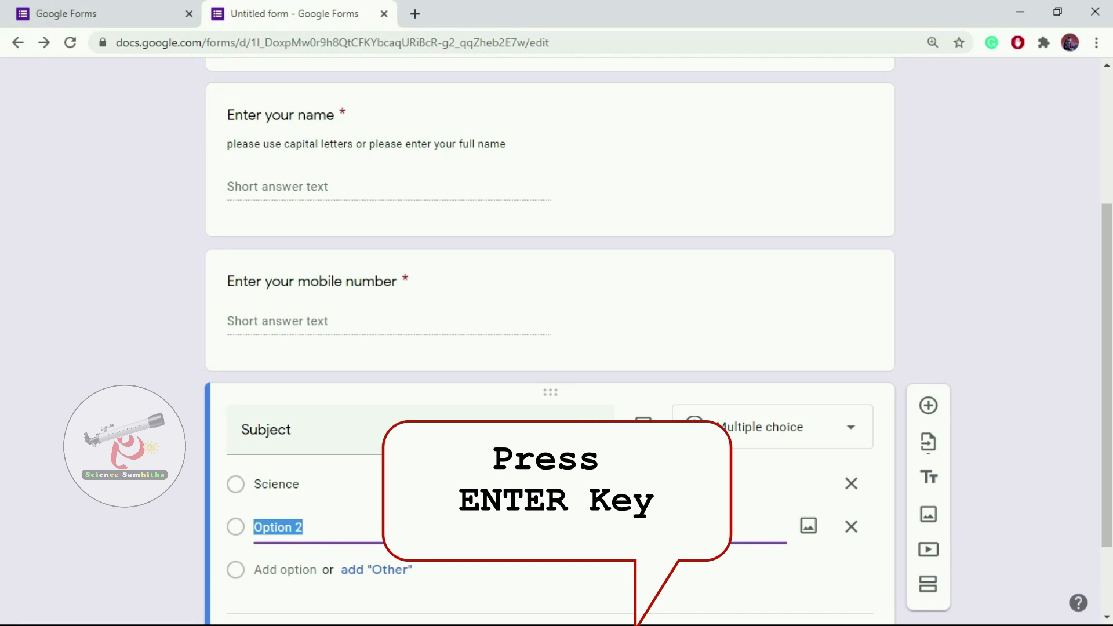
type("Maths")
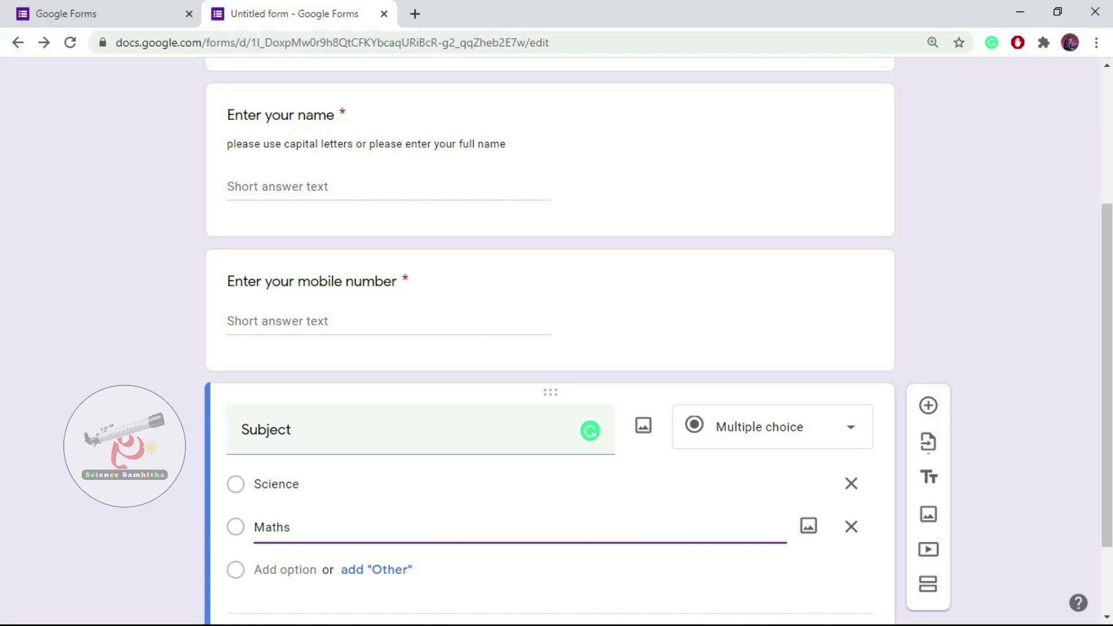
key("Return")
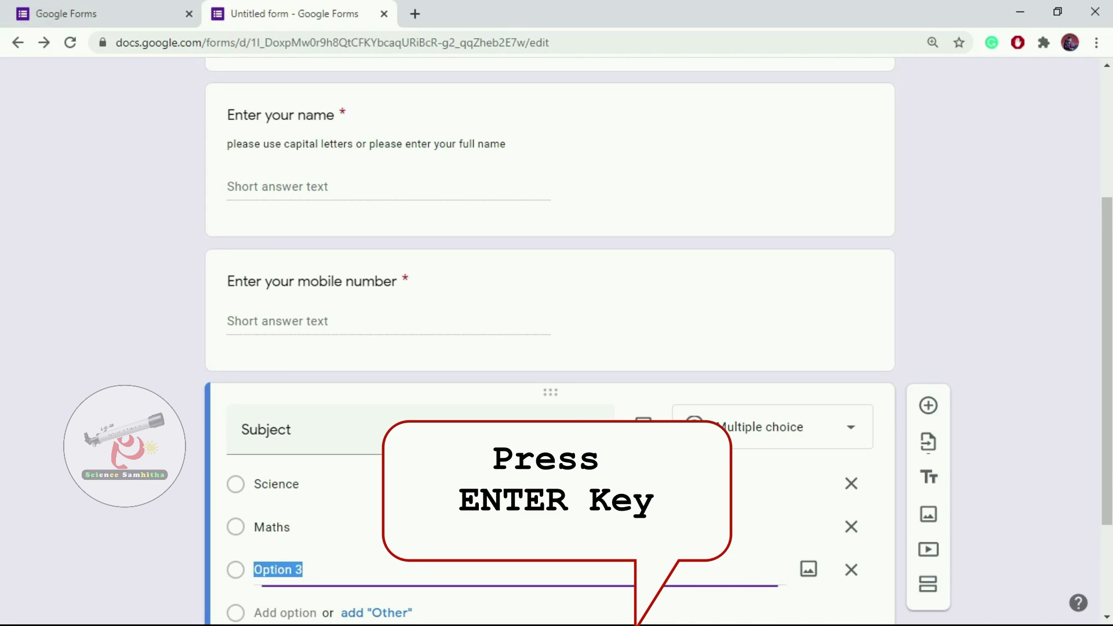
type("Soc")
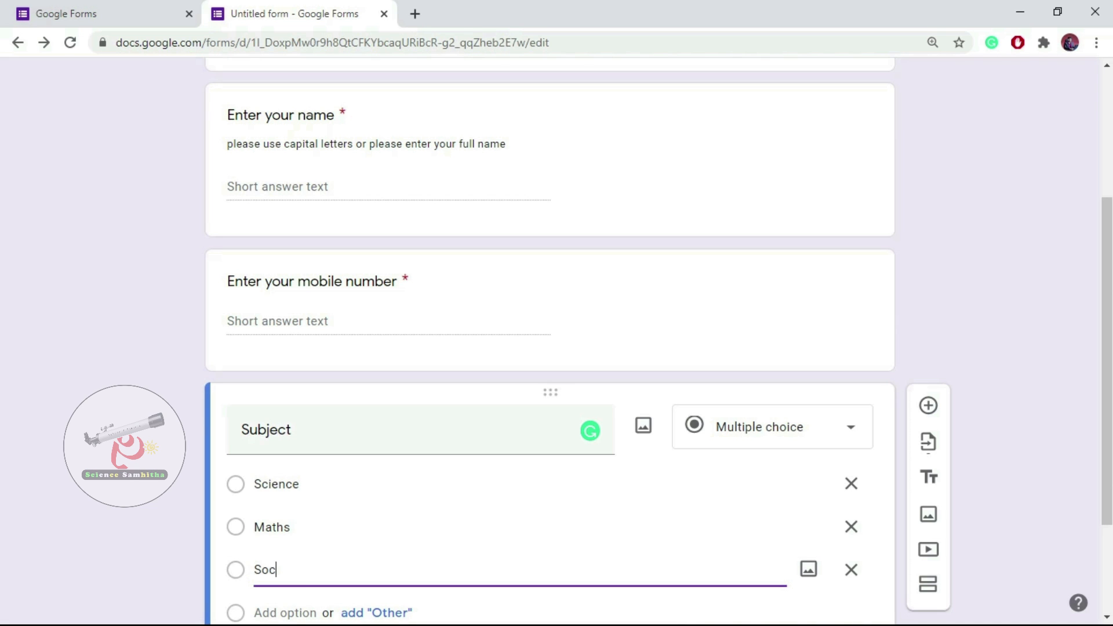
type("ial")
Make the Subject question required.
scroll(522, 484, "down", 2)
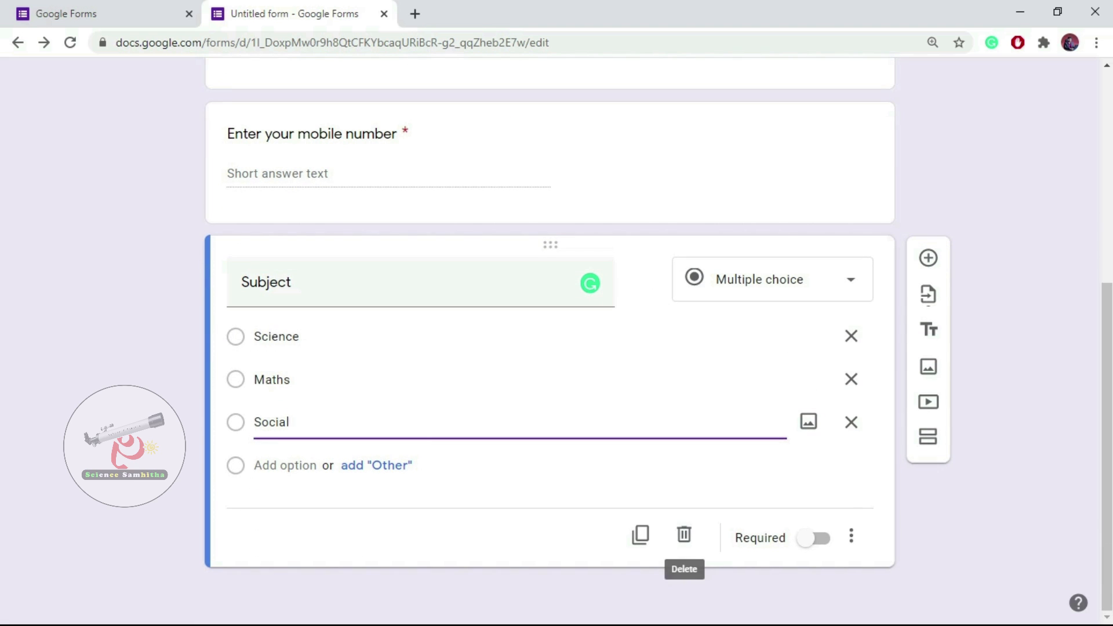
left_click(812, 538)
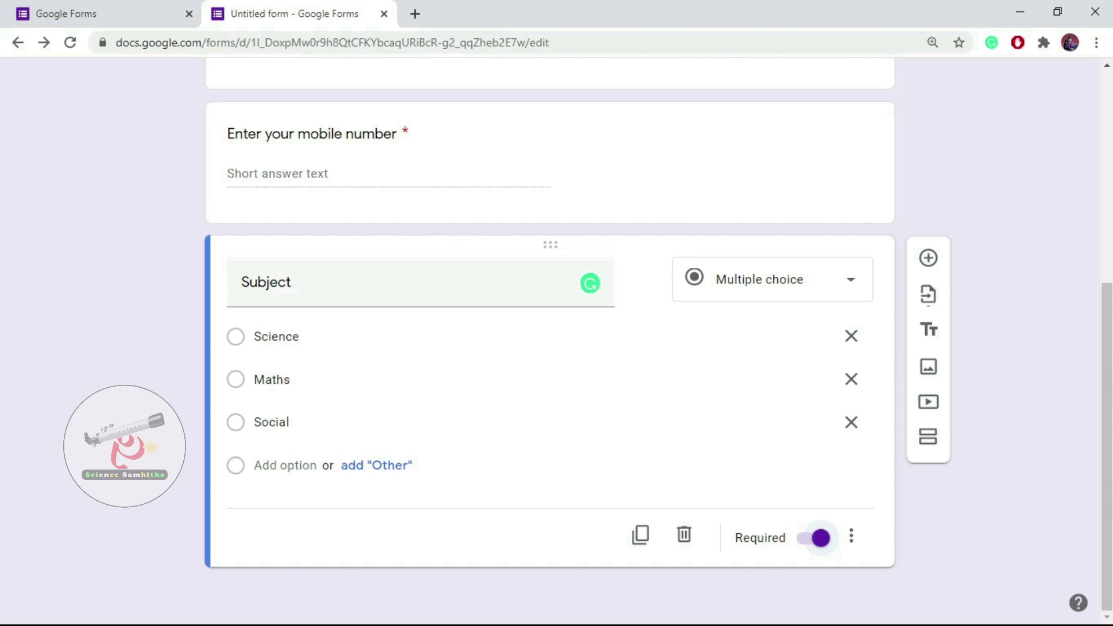
scroll(638, 289, "up", 3)
scroll(550, 342, "up", 4)
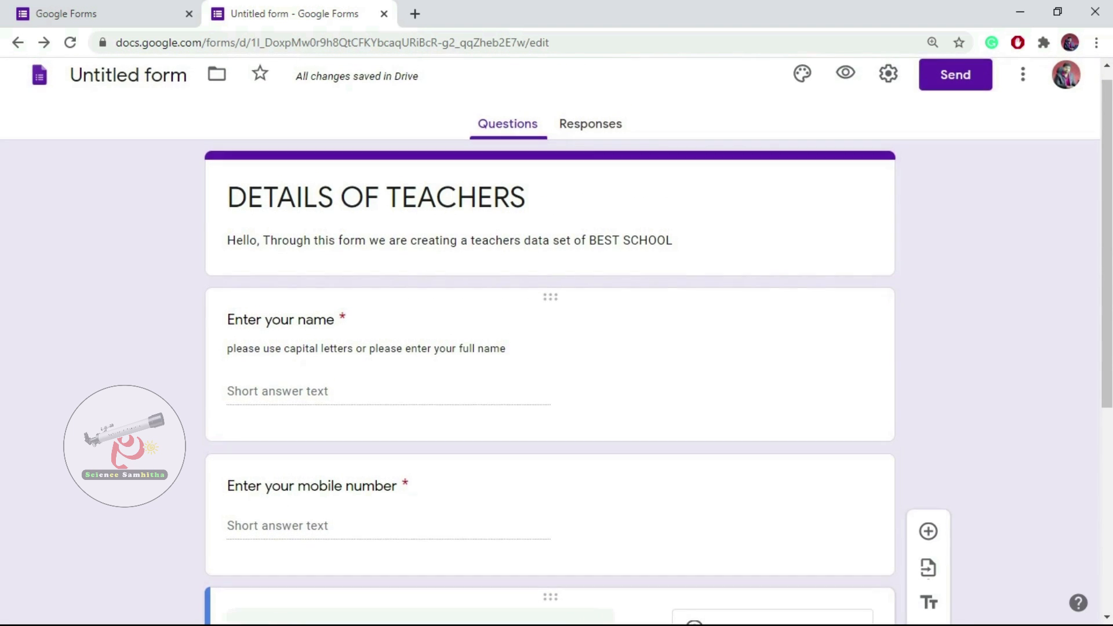
scroll(551, 347, "down", 6)
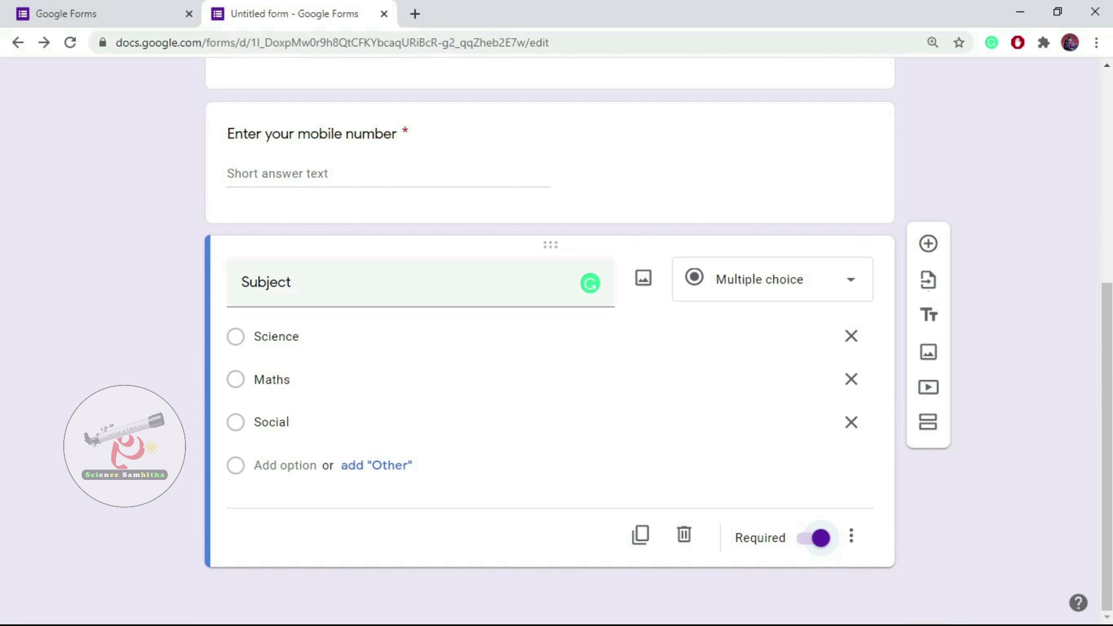
Preview the DETAILS OF TEACHERS form in a new tab, scroll through it, and return to the editor.
scroll(551, 348, "up", 6)
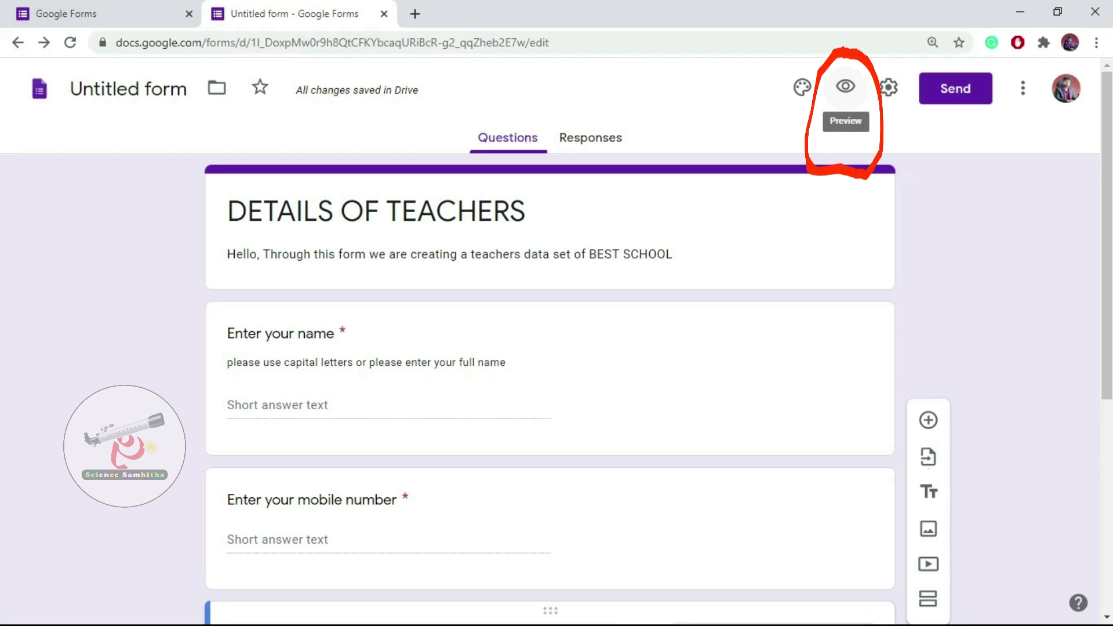
left_click(845, 86)
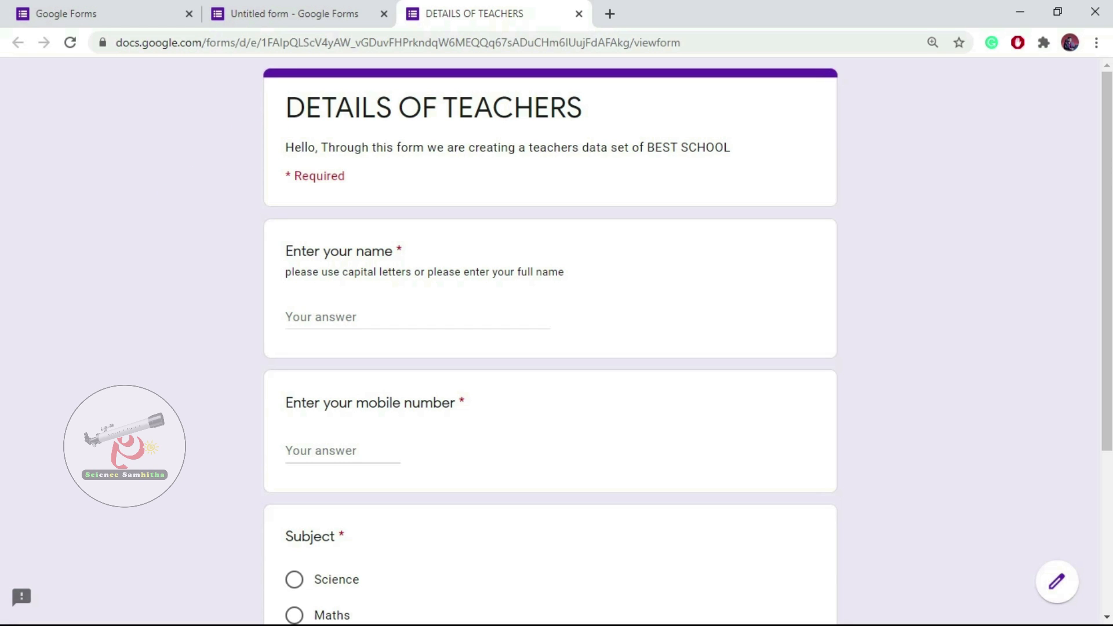
scroll(549, 342, "down", 3)
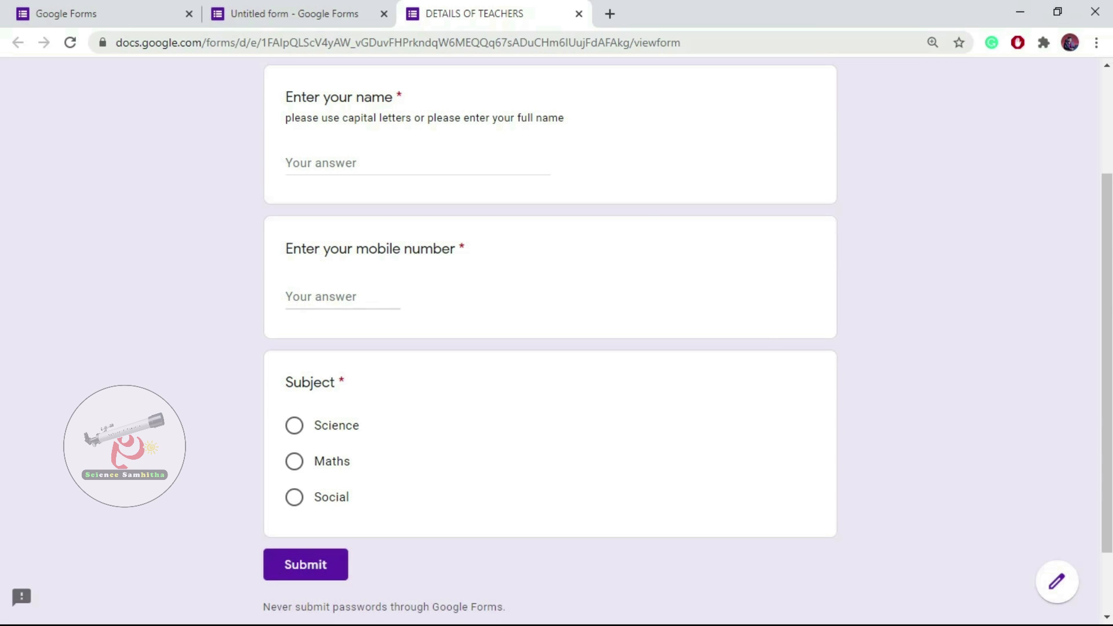
scroll(550, 342, "up", 3)
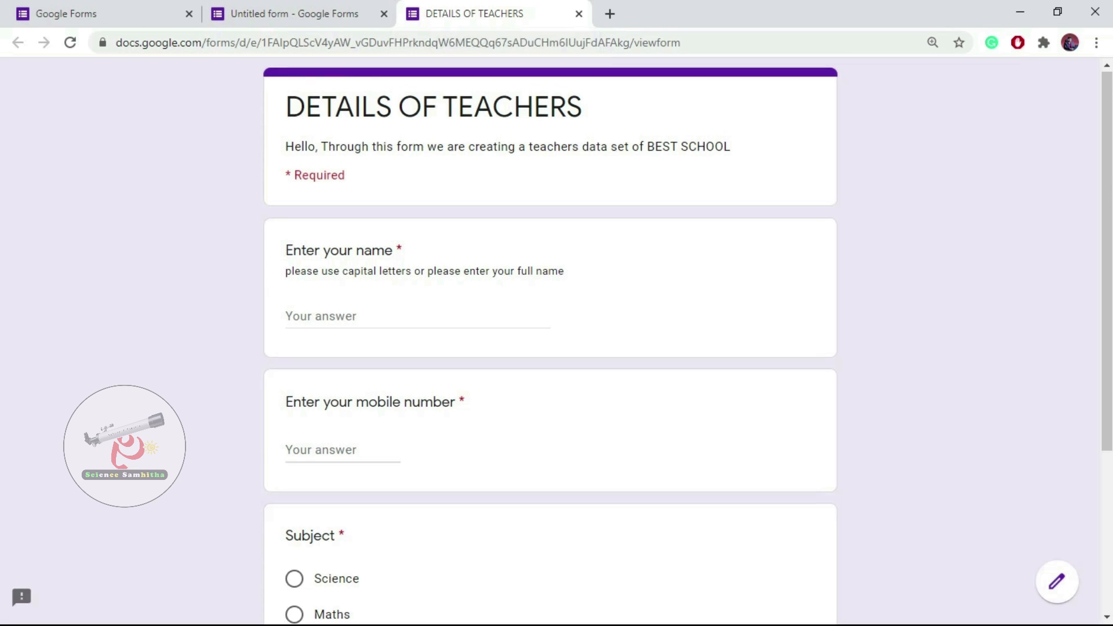
scroll(550, 342, "down", 5)
scroll(549, 342, "up", 5)
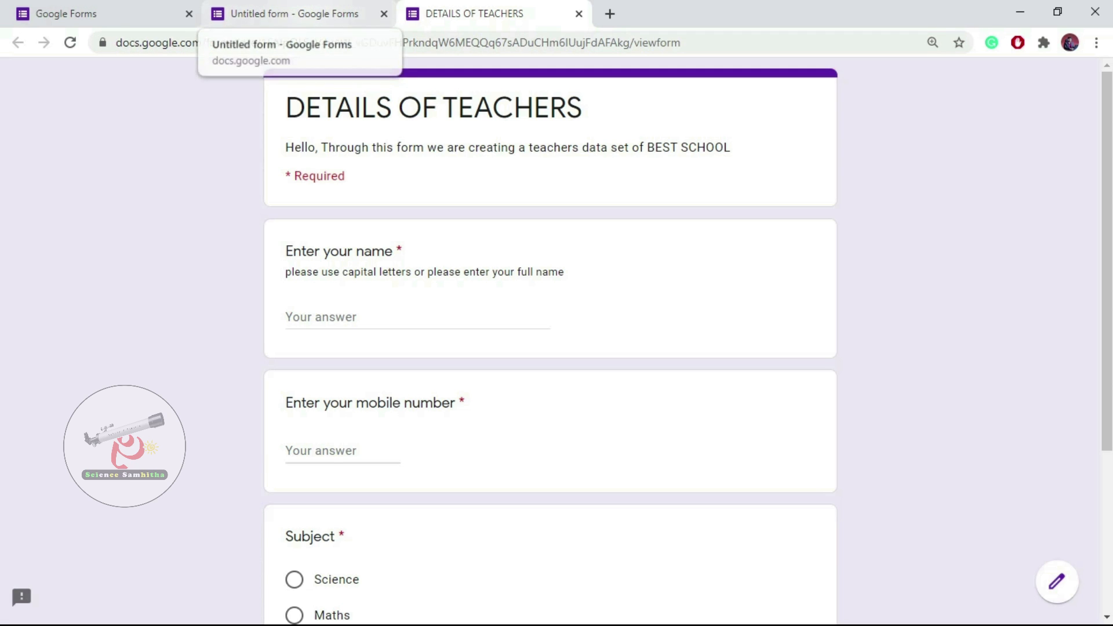
left_click(278, 13)
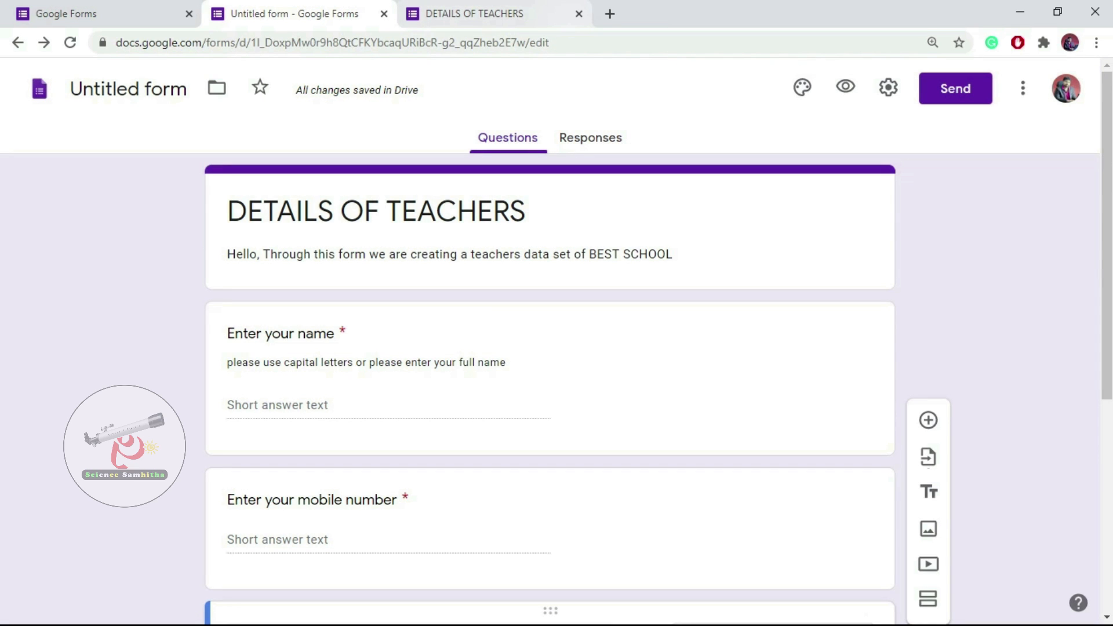
Close the preview tab and bring up the Send form dialog.
left_click(578, 14)
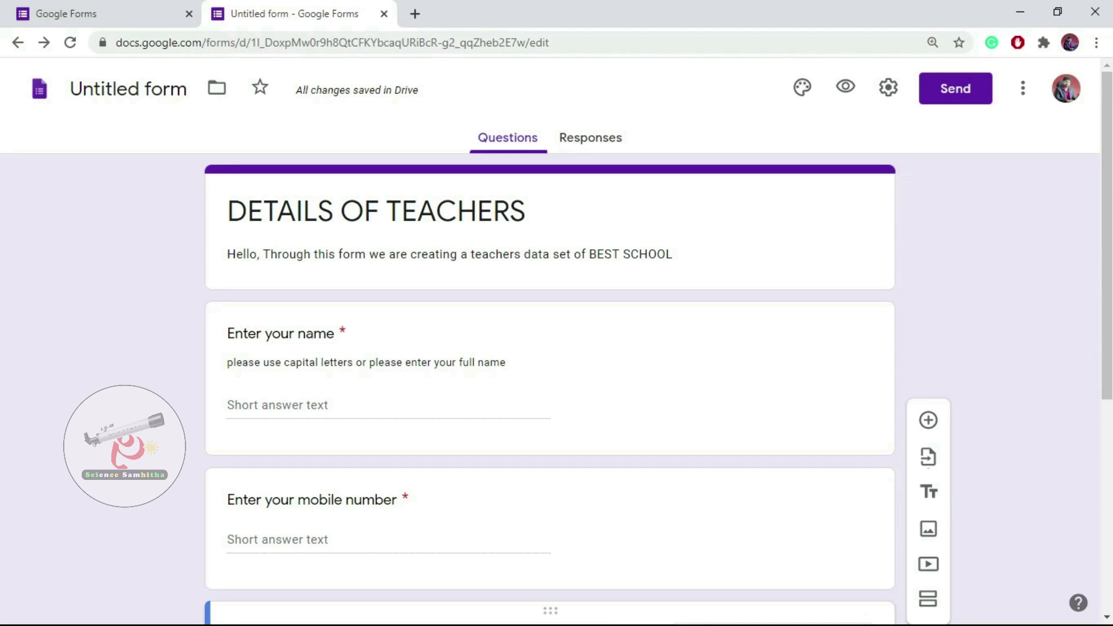
scroll(551, 336, "down", 5)
scroll(551, 337, "up", 5)
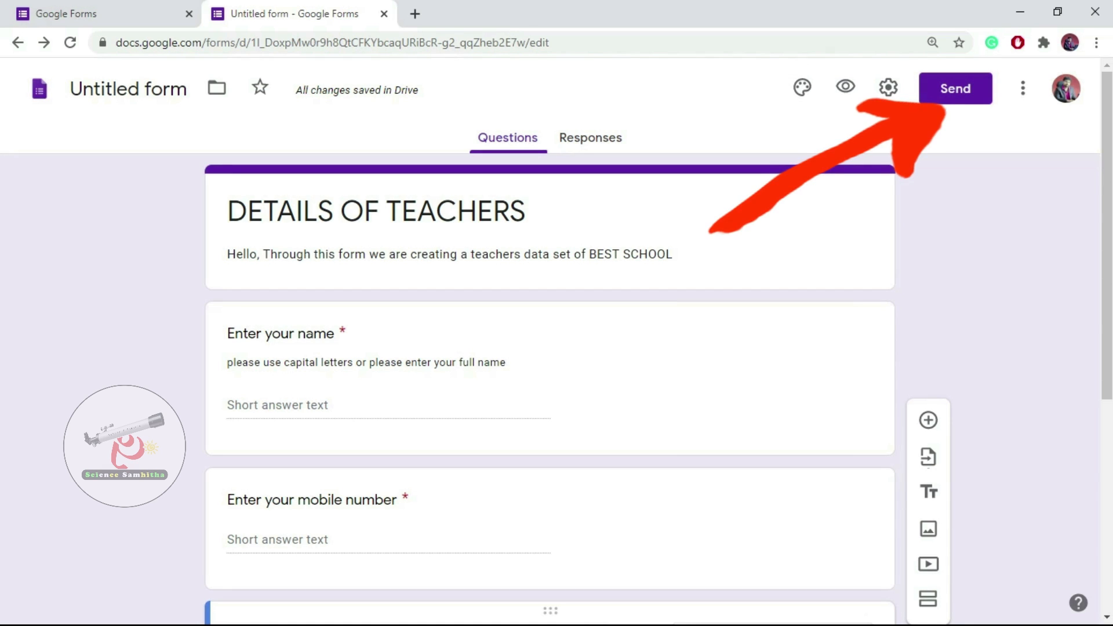
left_click(955, 89)
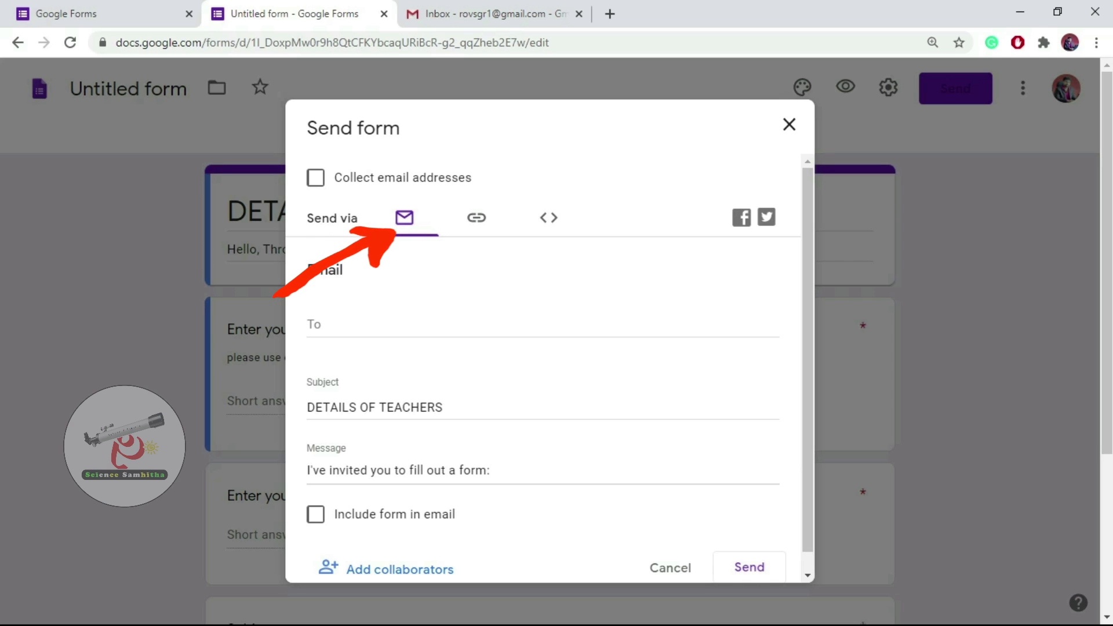
Browse the link, embed and email send options, then shorten the form link.
left_click(476, 218)
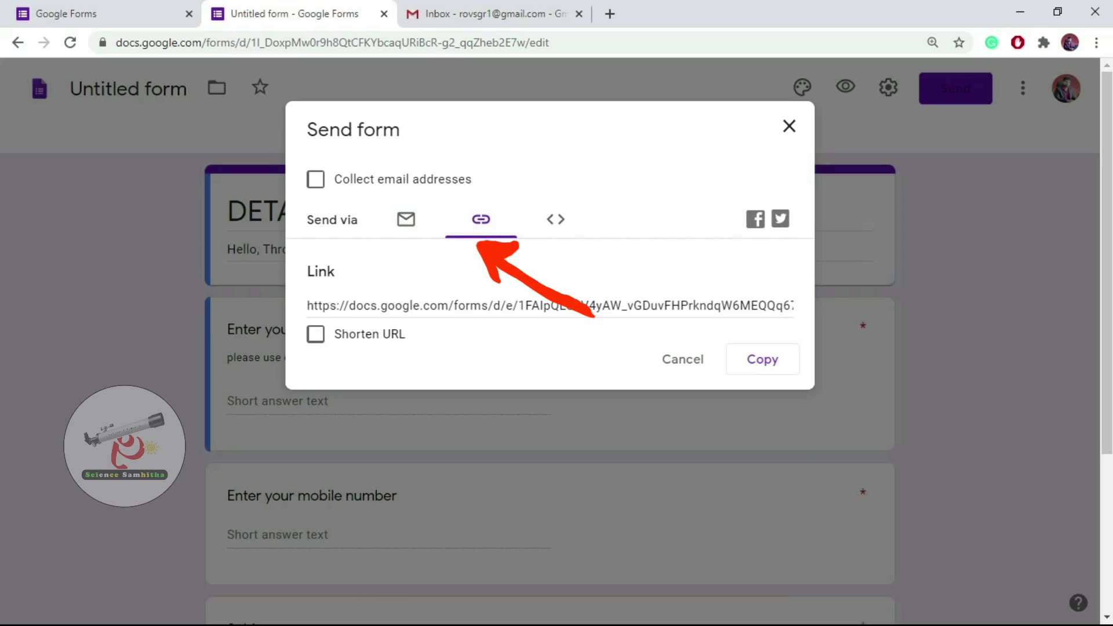
left_click(555, 219)
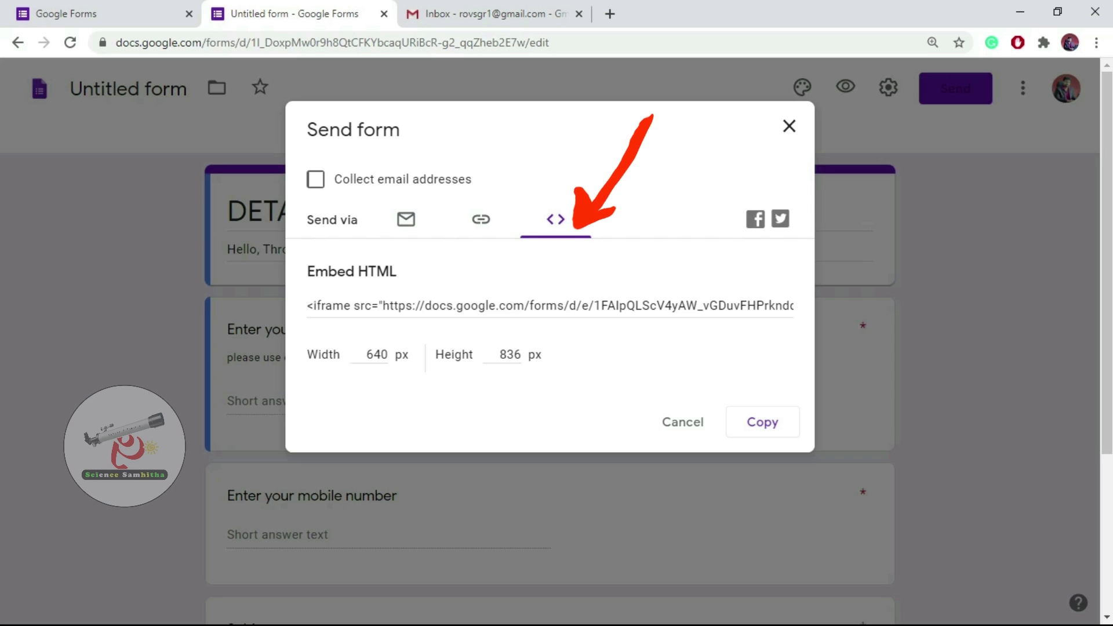
left_click(406, 219)
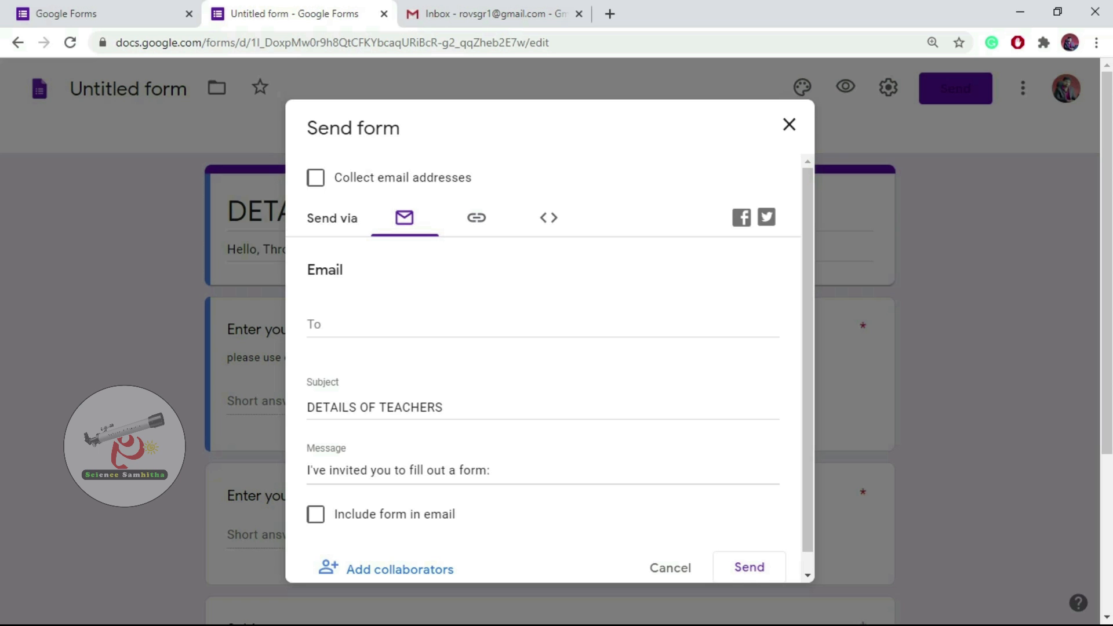
left_click(476, 218)
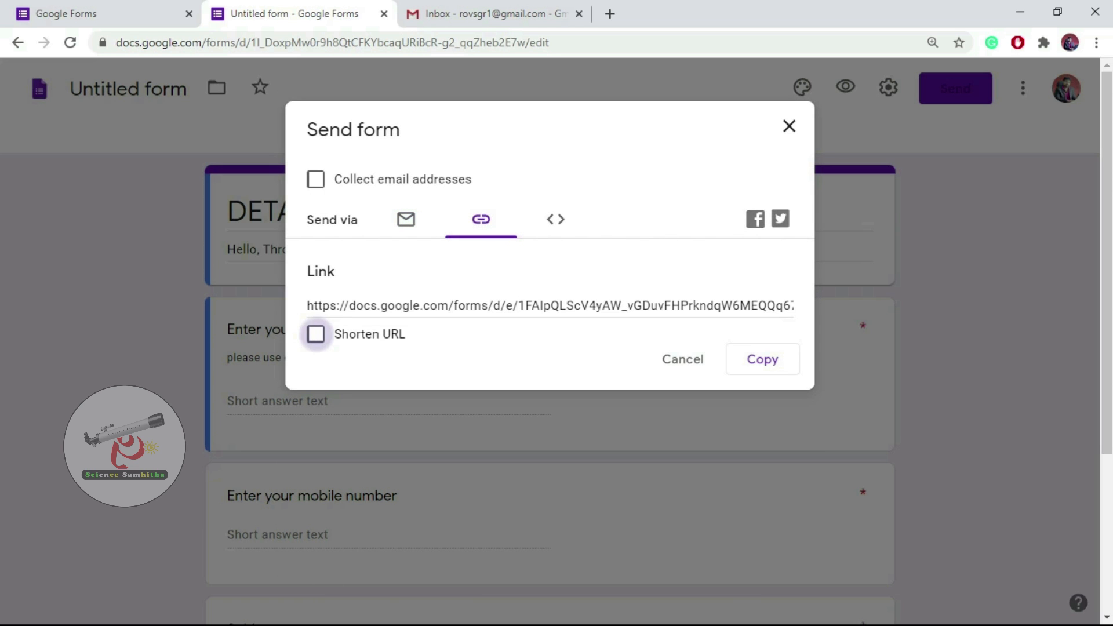
left_click(315, 333)
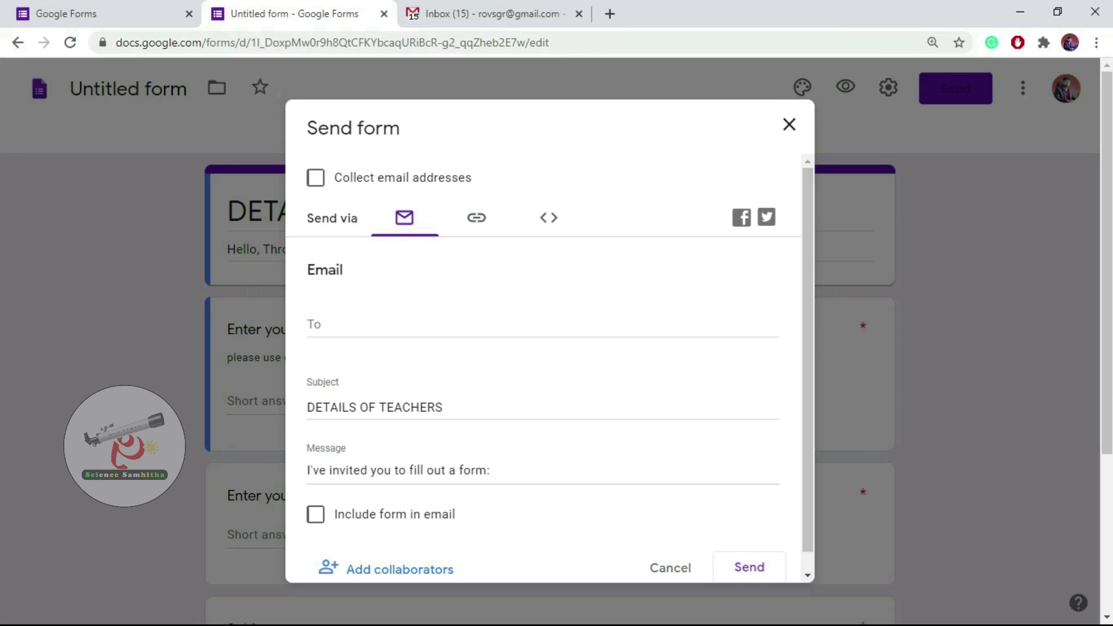
Email the form to the recipient with subject DETAILS OF TEACHERS and message 'Please fill this form'.
left_click(542, 324)
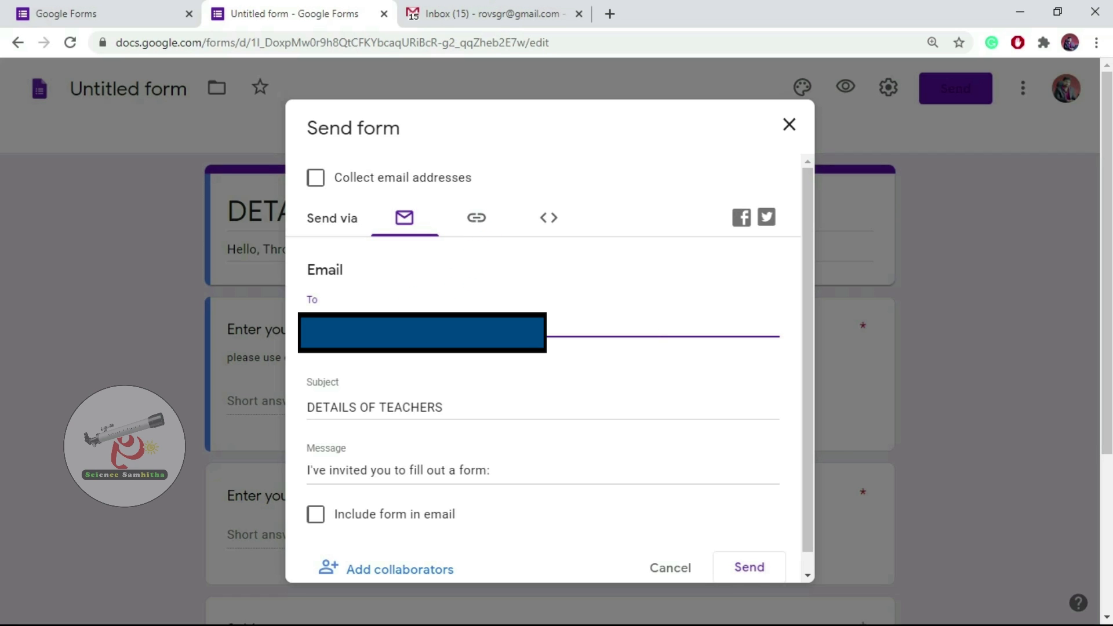
key("Tab")
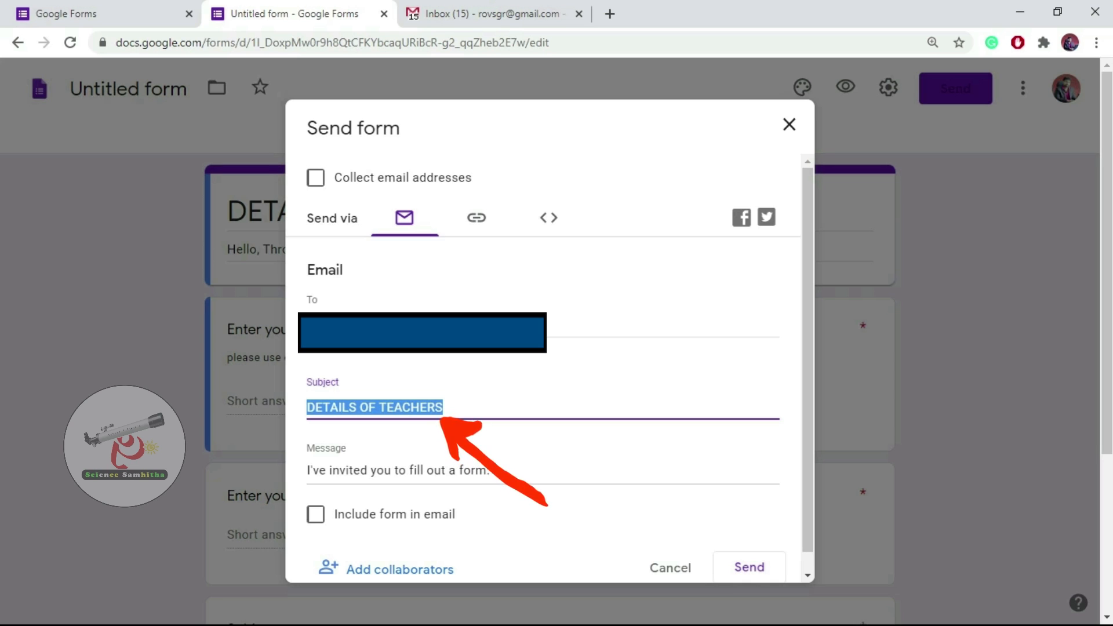
left_click(443, 407)
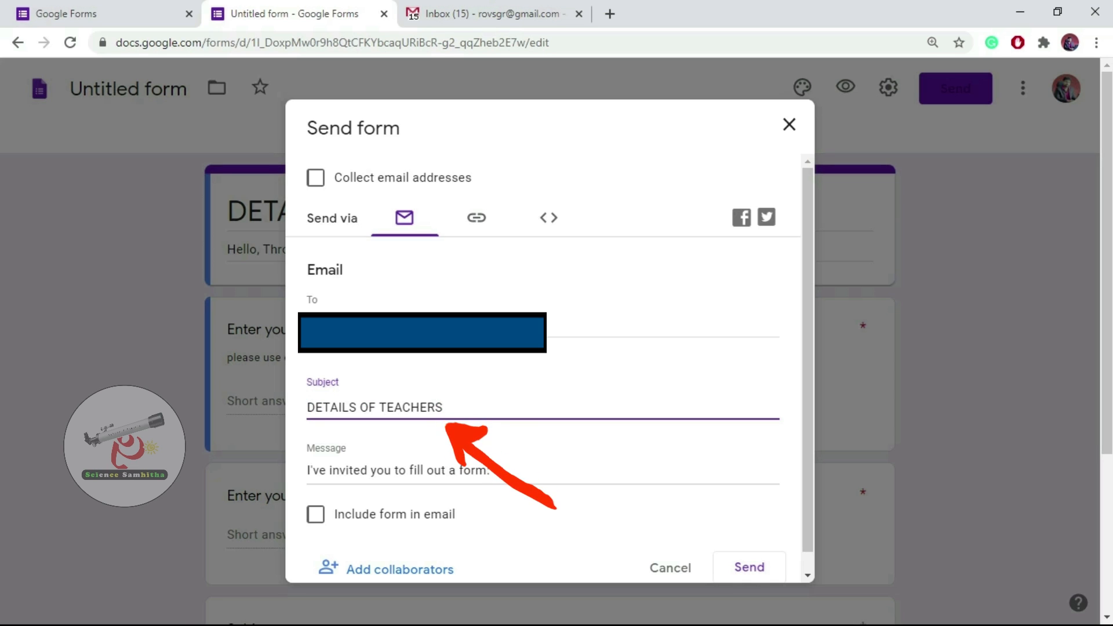
left_click(491, 470)
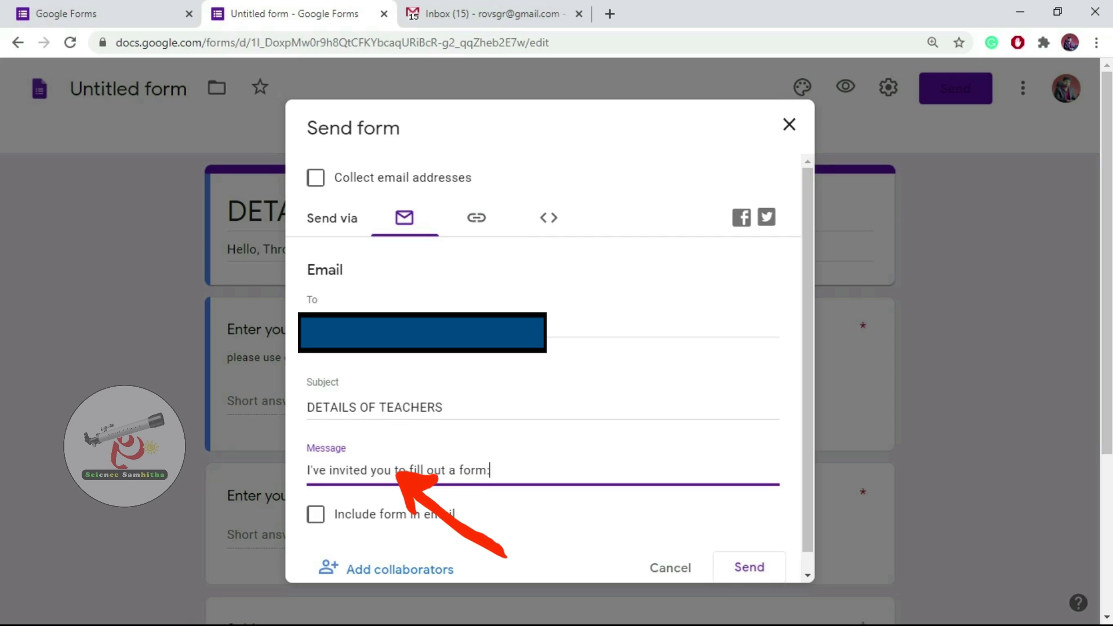
key("BackSpace")
key("BackSpace")
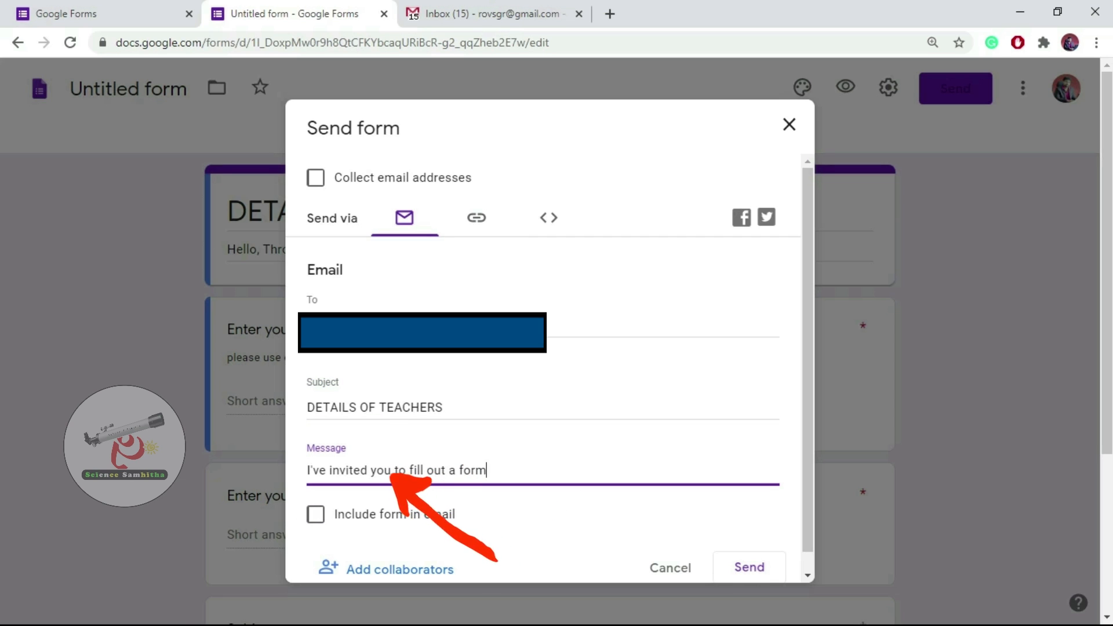
key("BackSpace")
key("BackSpace")
key("BackSpace")
key("BackSpace")
key("BackSpace")
key("BackSpace")
key("BackSpace")
key("BackSpace")
key("BackSpace")
key("BackSpace")
key("BackSpace")
key("BackSpace")
key("BackSpace")
key("BackSpace")
key("BackSpace")
key("BackSpace")
key("BackSpace")
key("BackSpace")
key("BackSpace")
key("BackSpace")
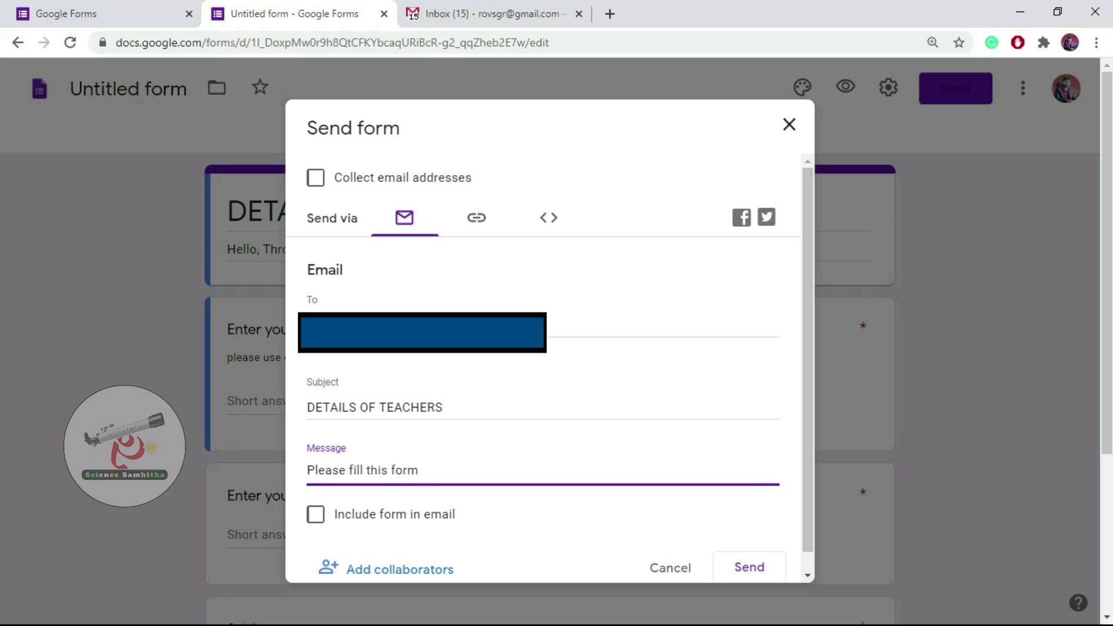
scroll(550, 368, "down", 2)
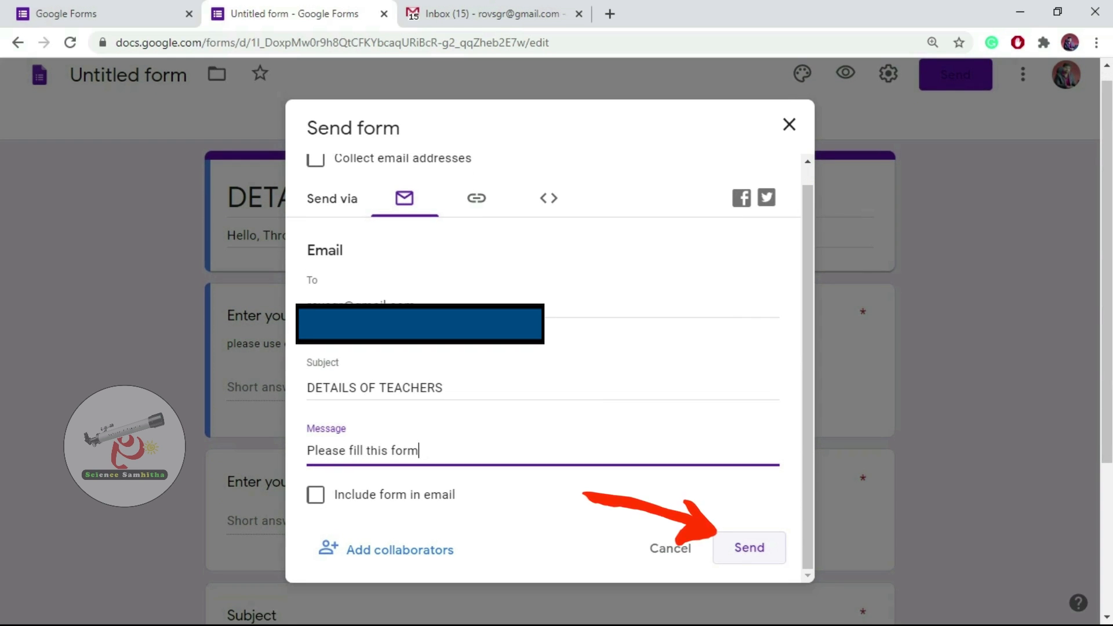
left_click(749, 547)
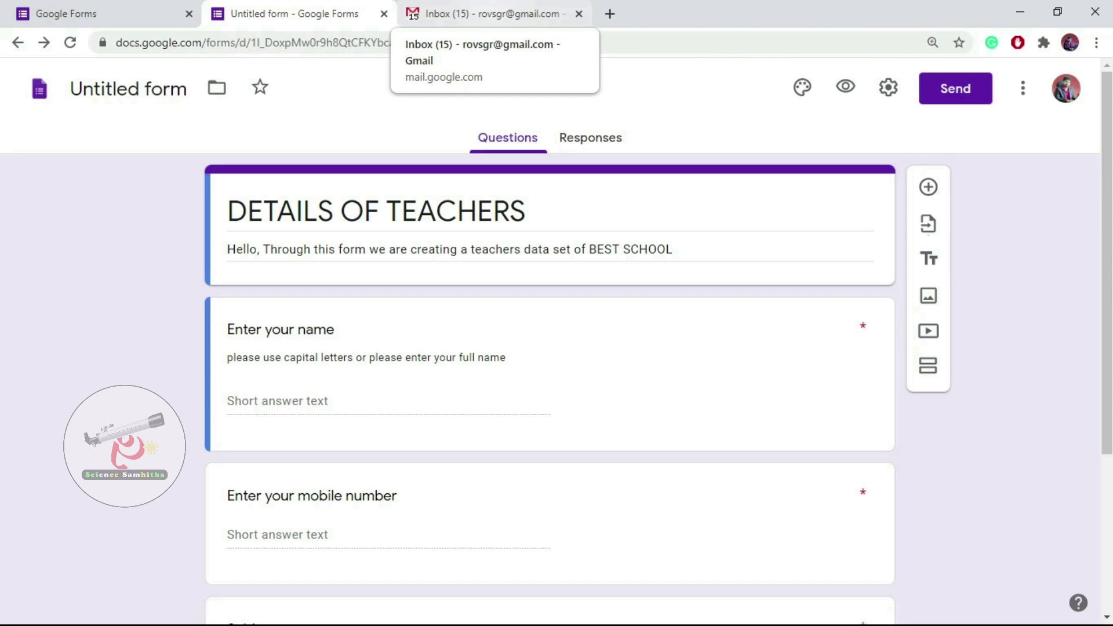
In Gmail's Promotions category, open the DETAILS OF TEACHERS invitation e-mail.
left_click(494, 14)
left_click(613, 172)
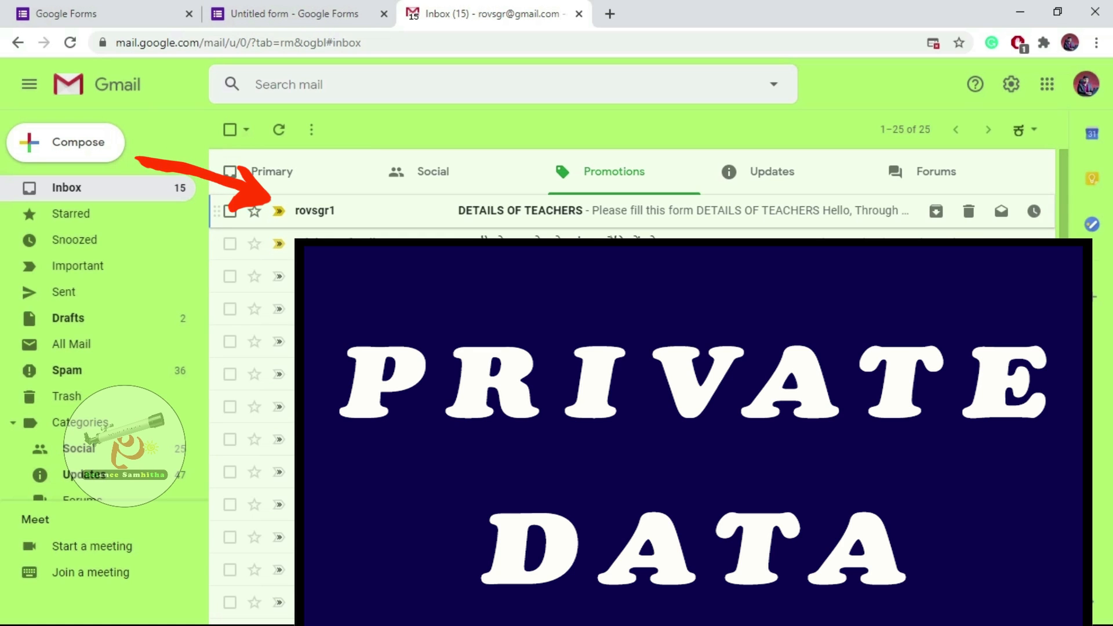
left_click(316, 211)
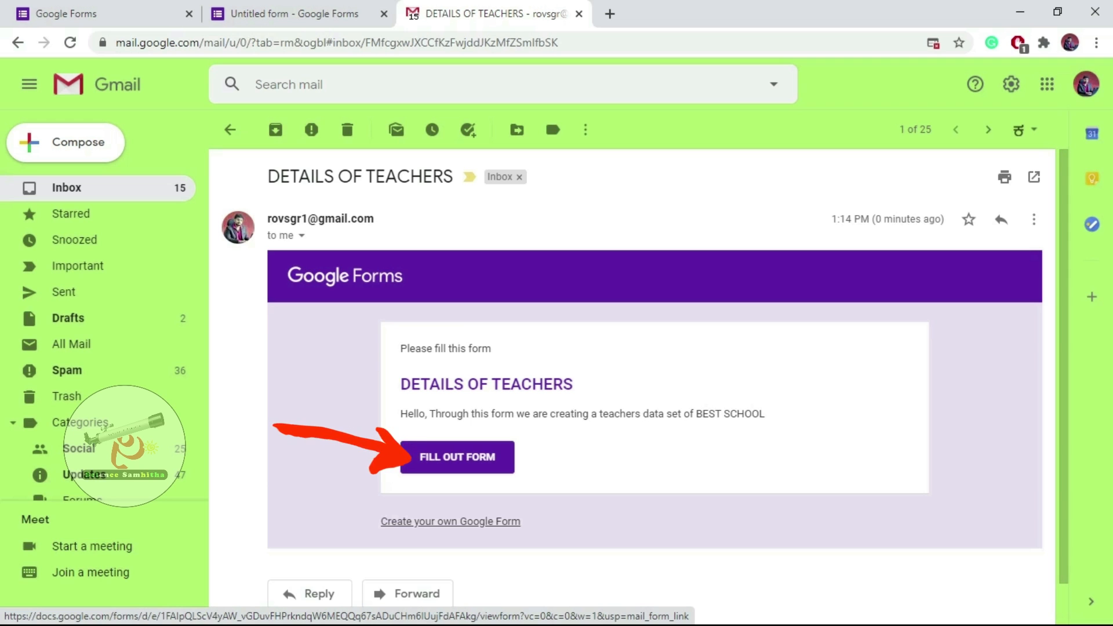
Reopen the form's Send options and toggle 'Include form in email' on, then back off.
left_click(294, 14)
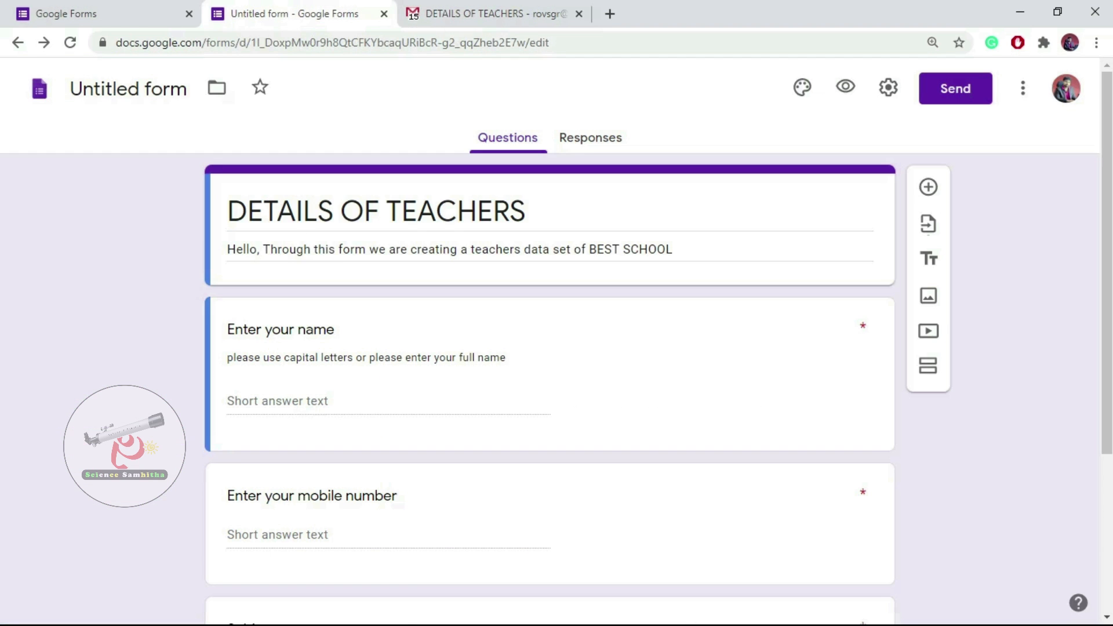
left_click(956, 88)
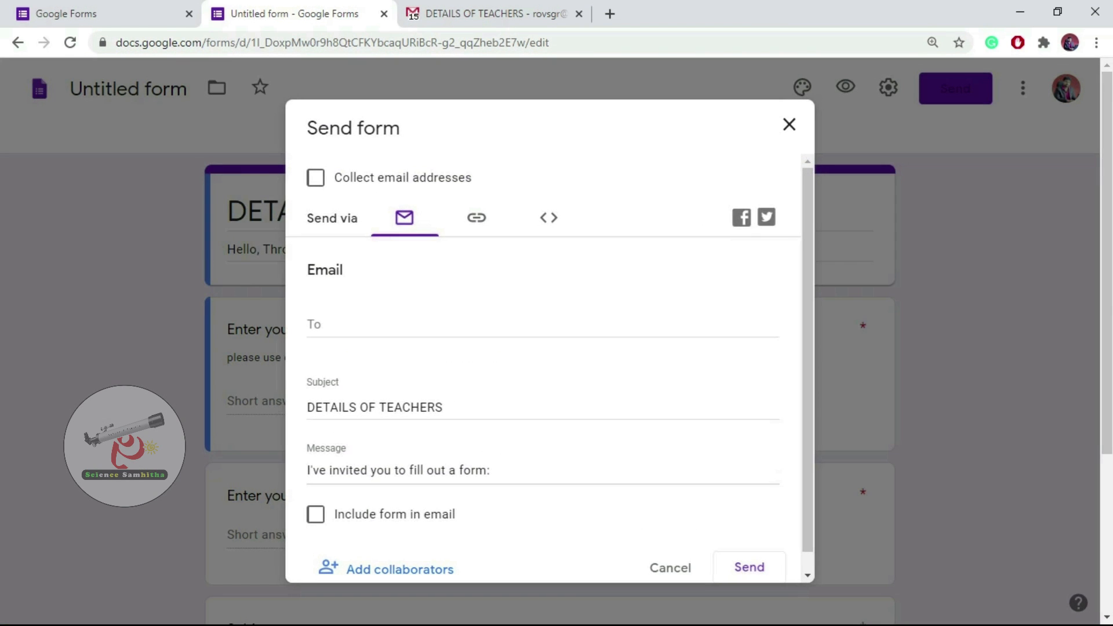
scroll(550, 369, "down", 1)
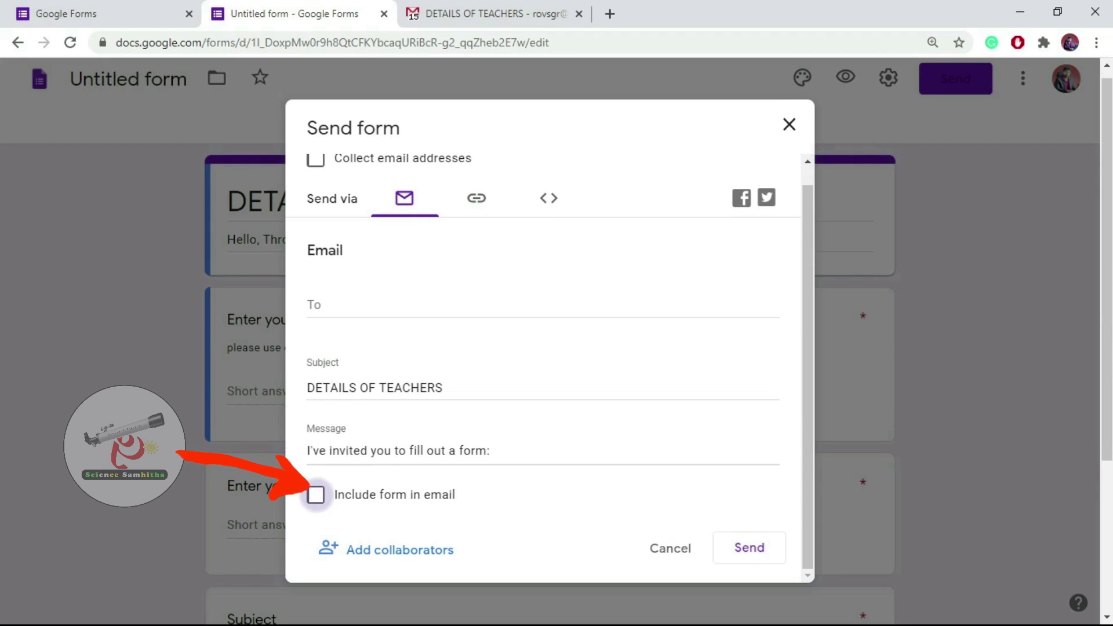
left_click(496, 14)
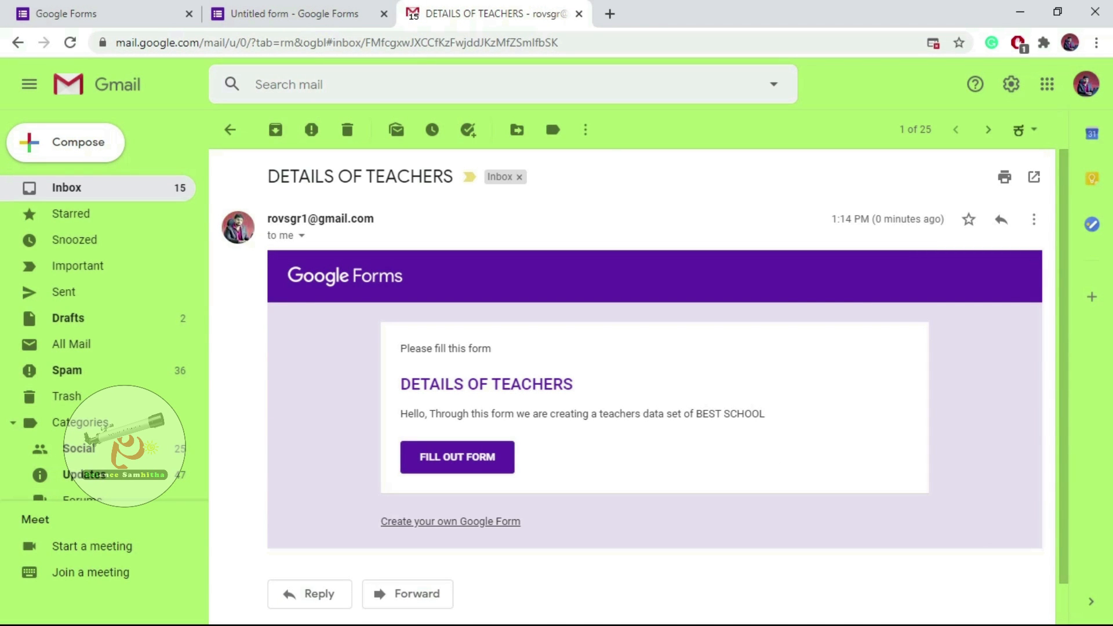
left_click(284, 14)
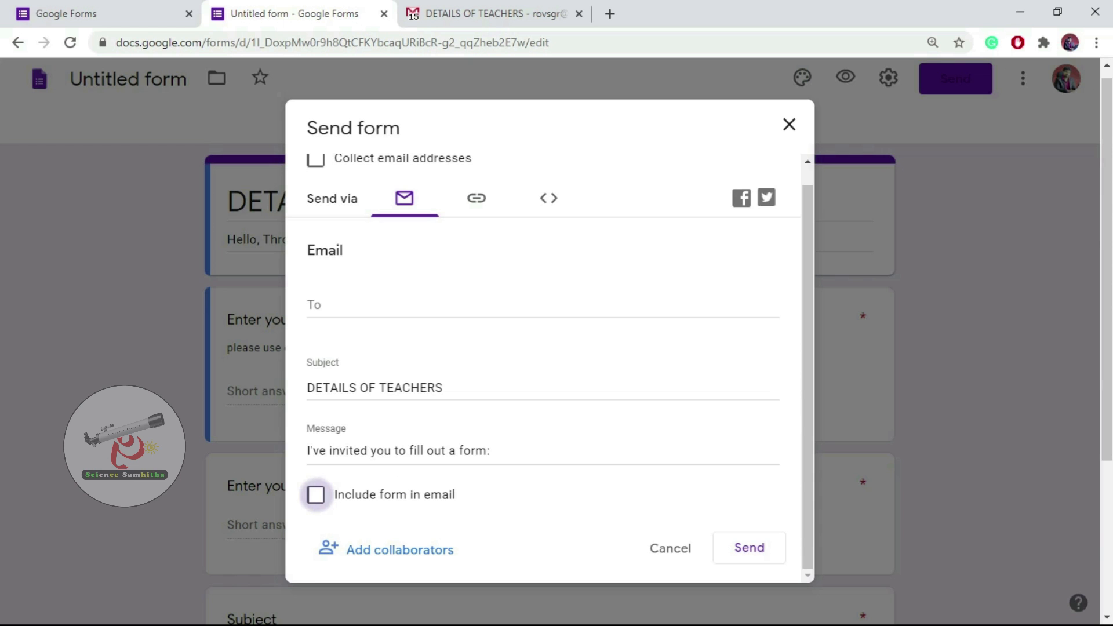
left_click(316, 495)
left_click(315, 495)
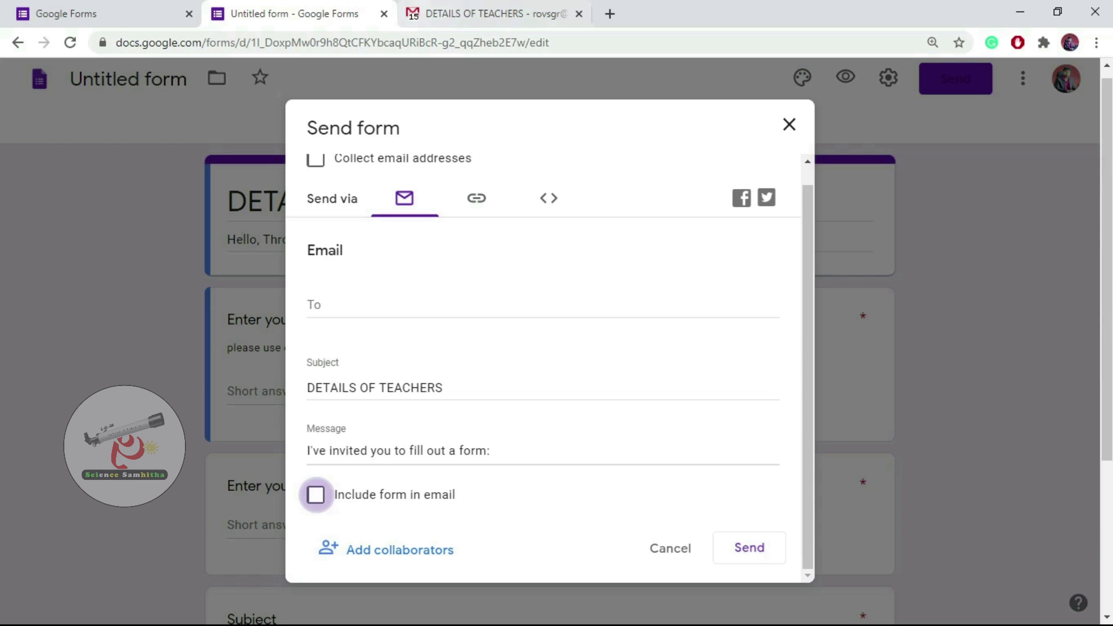
left_click(495, 14)
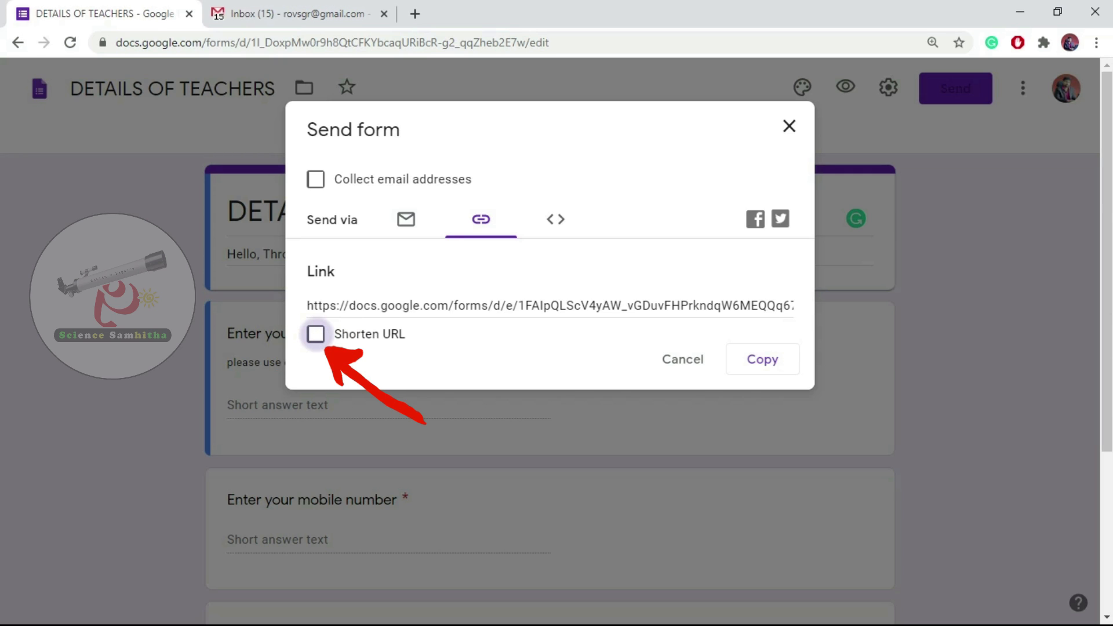
Shorten the form's sharing URL and copy the forms.gle link.
left_click(316, 334)
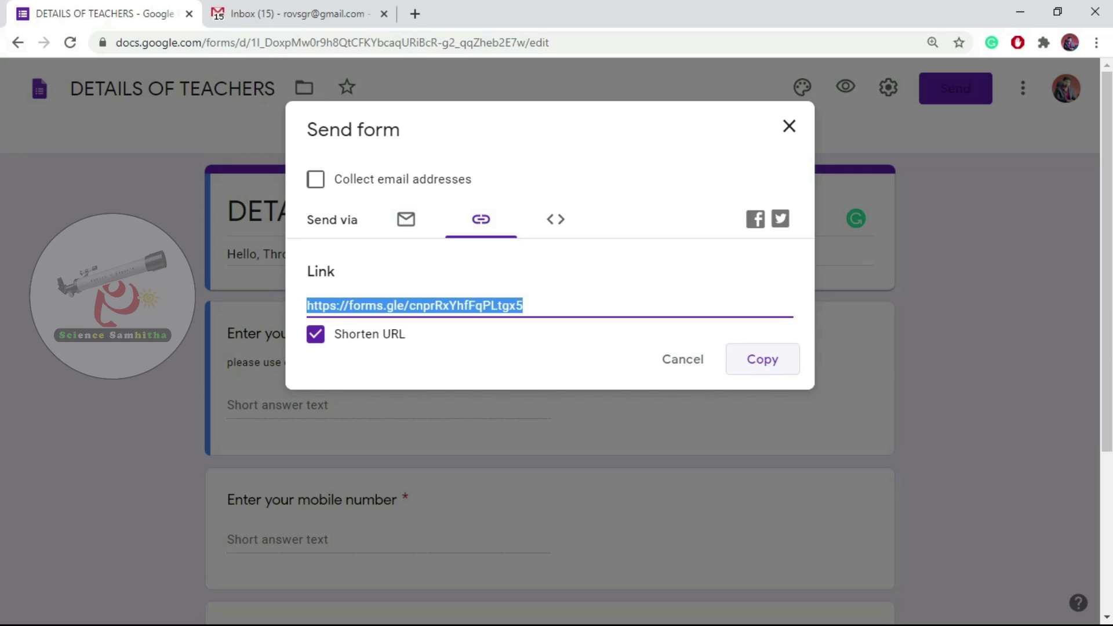
left_click(762, 360)
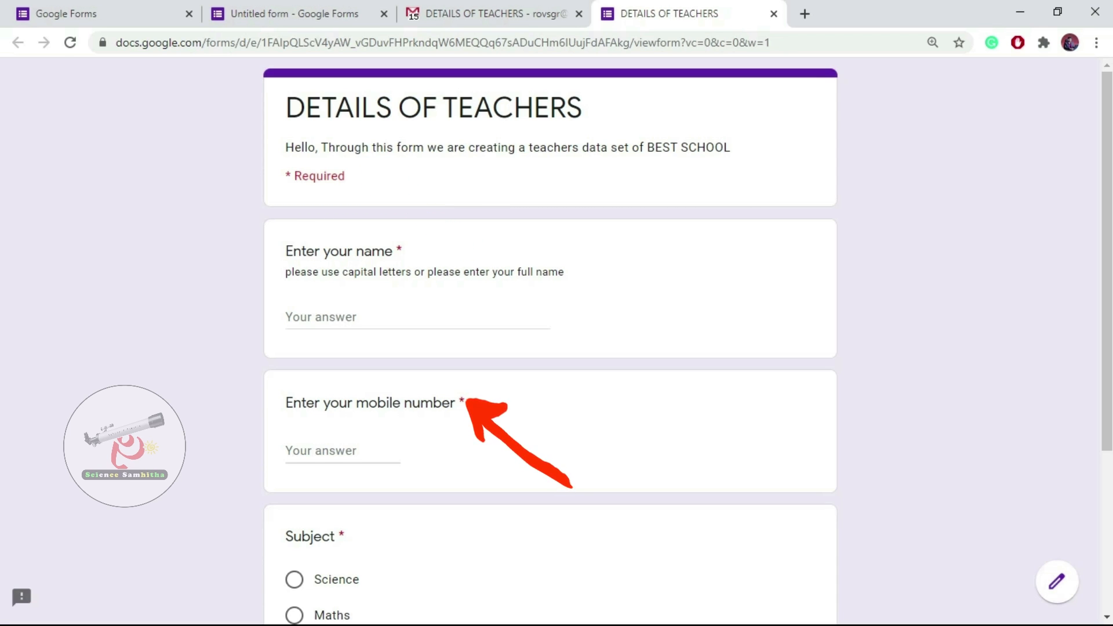
Enter a name and a 10-digit mobile number, choose Science, and submit the response.
scroll(549, 348, "down", 5)
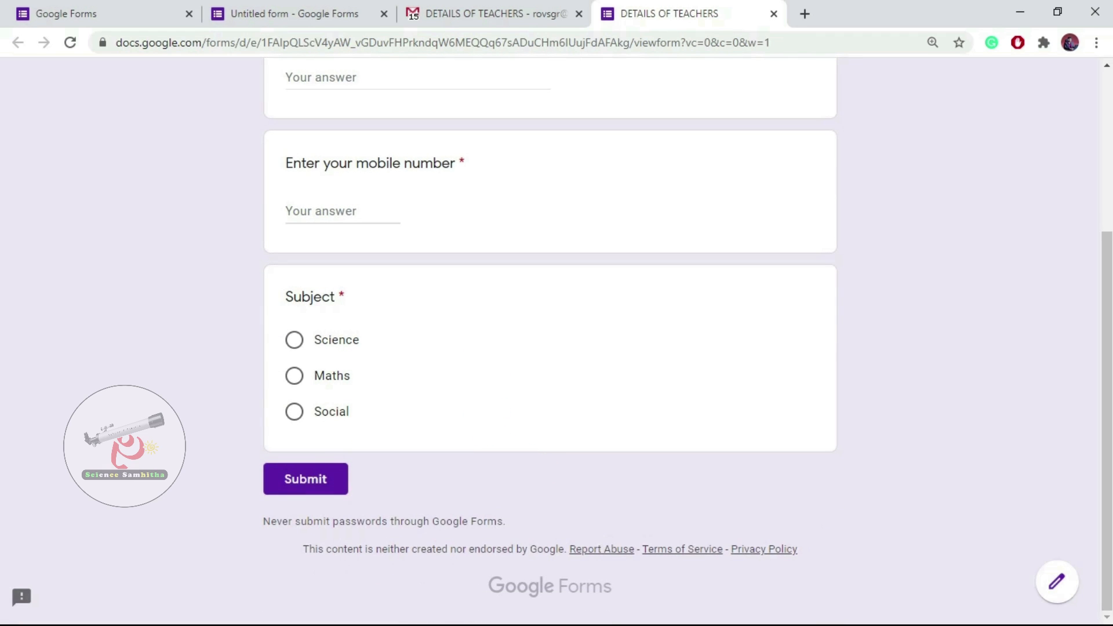
scroll(550, 348, "up", 5)
left_click(417, 317)
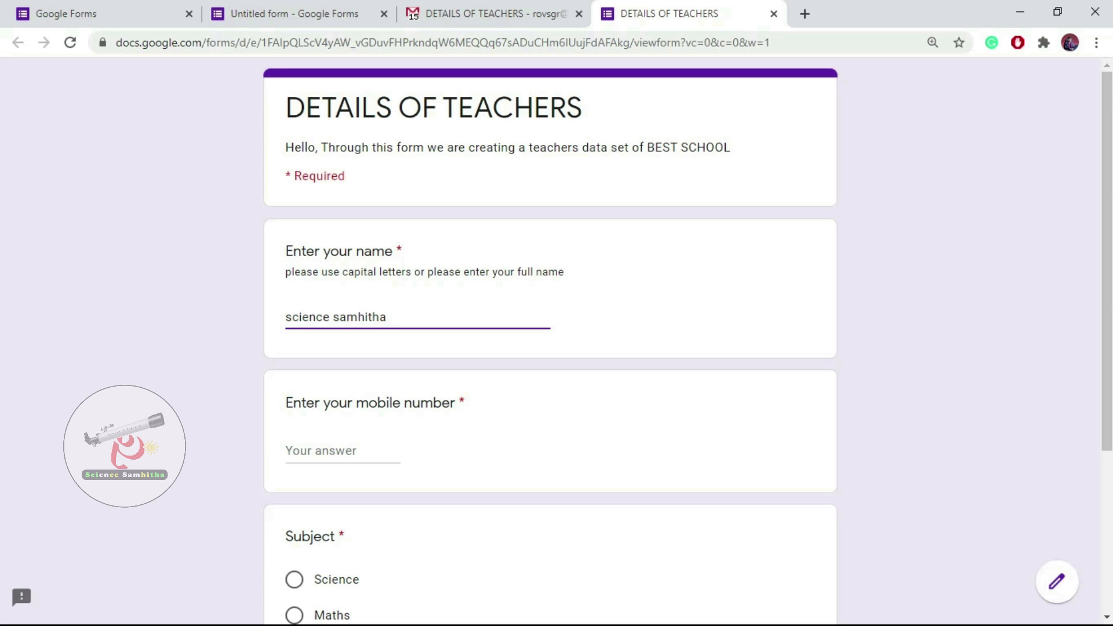
left_click(343, 451)
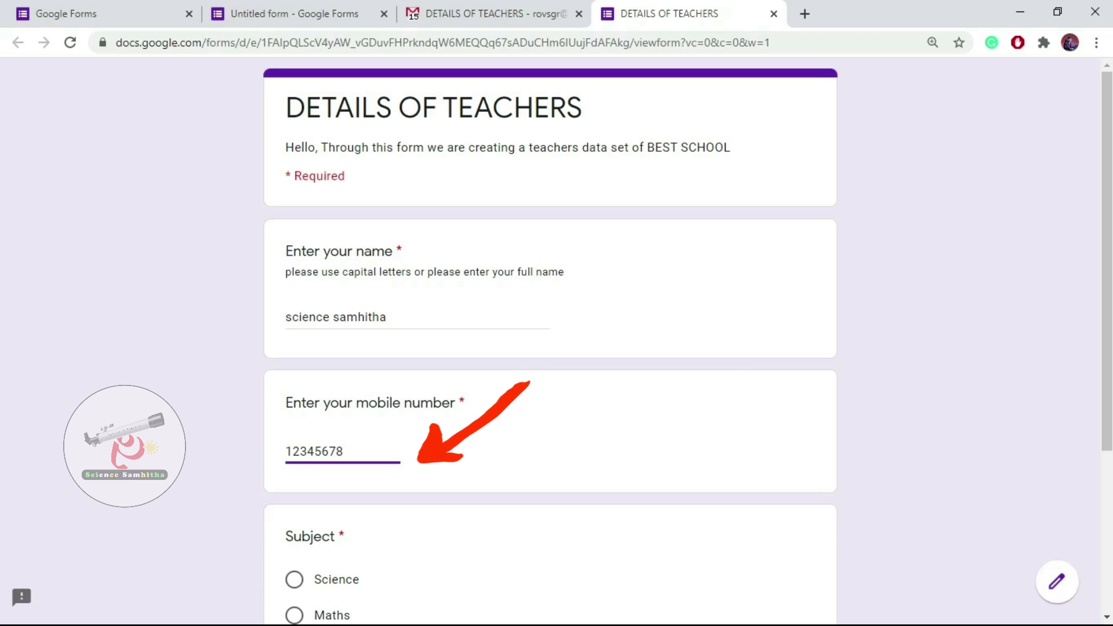
type("g")
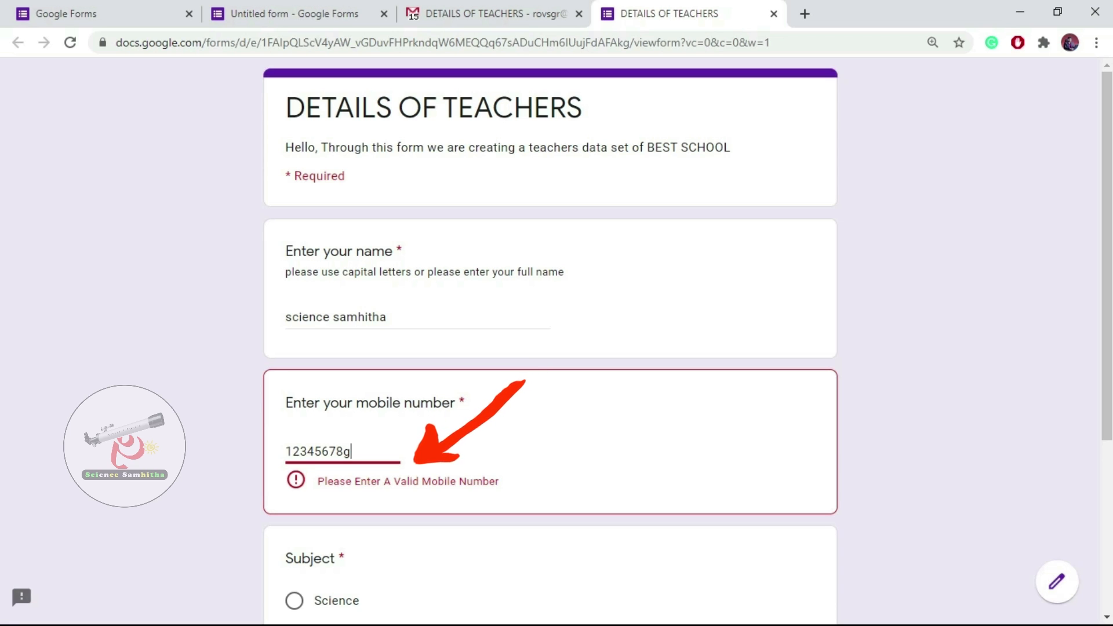
key("BackSpace")
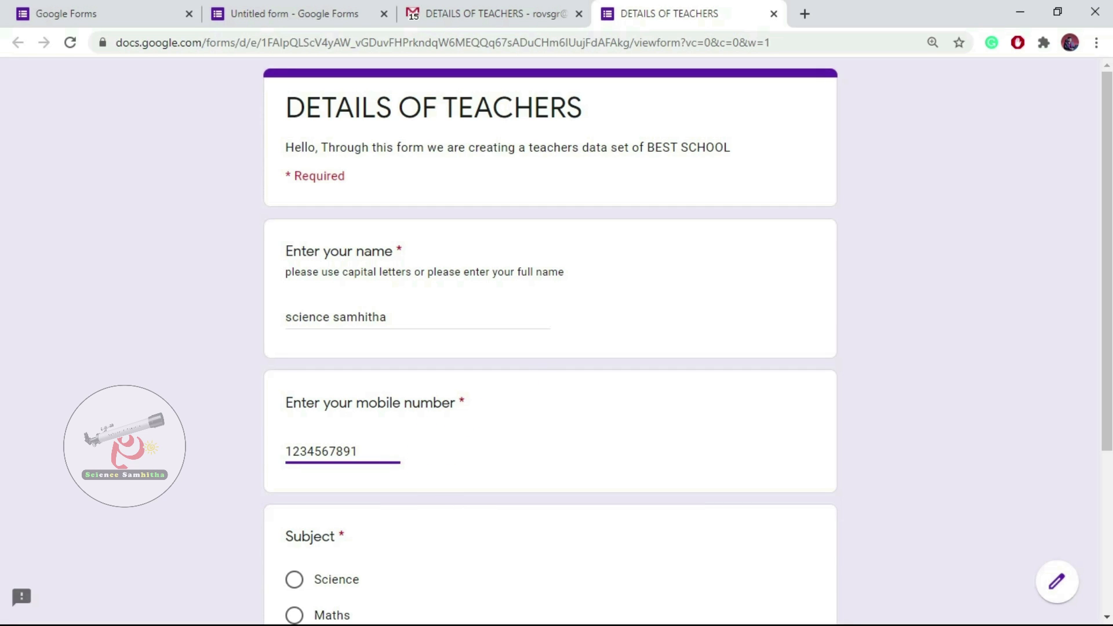
scroll(549, 341, "down", 4)
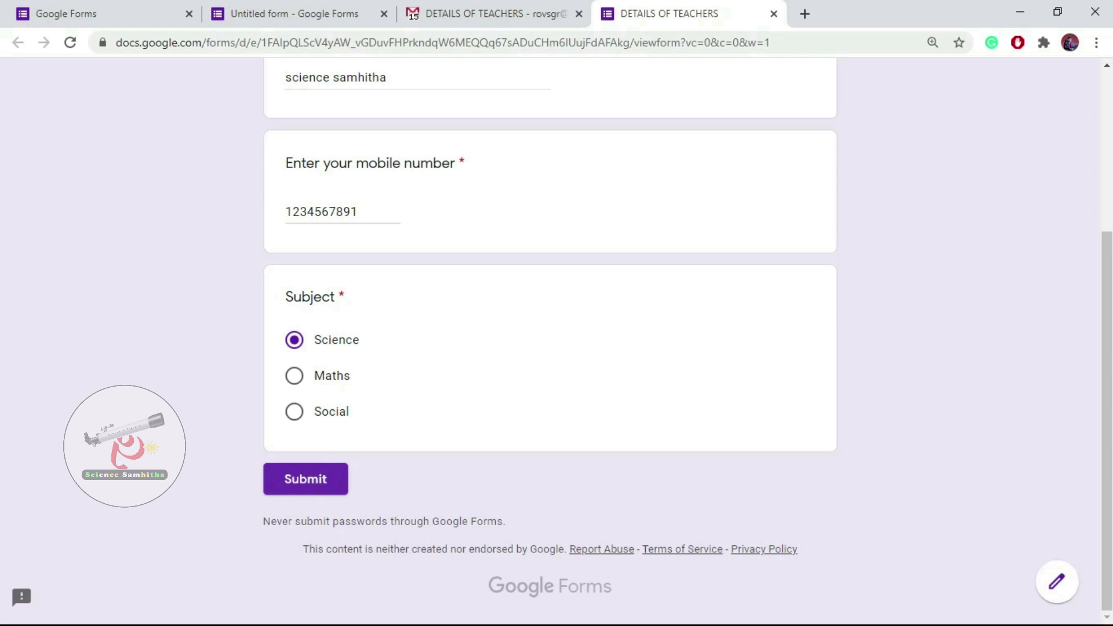
left_click(305, 479)
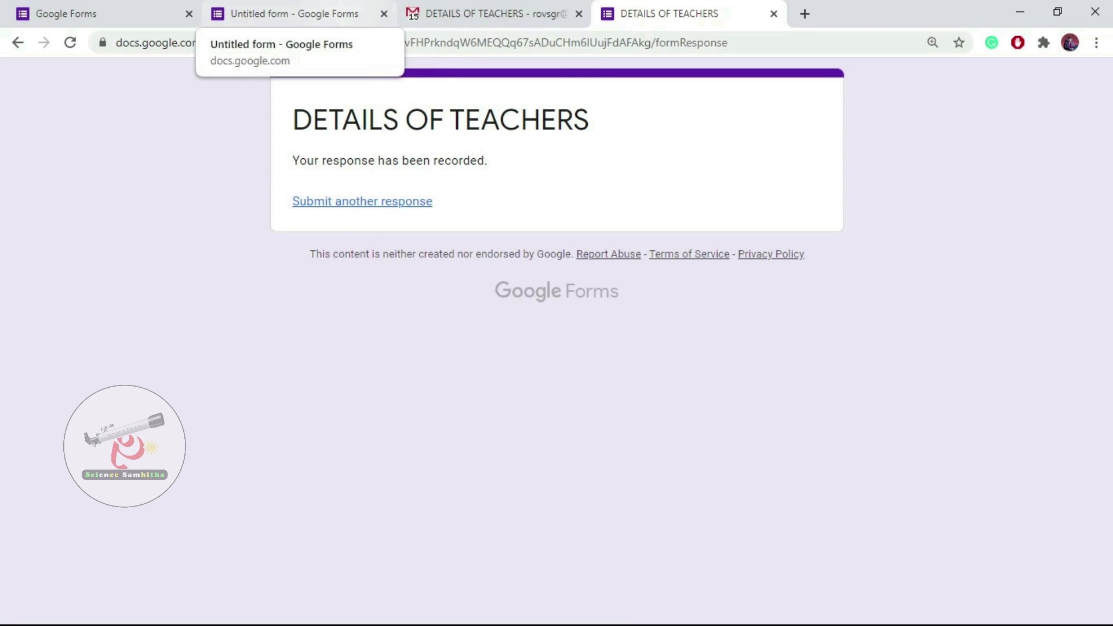
left_click(284, 13)
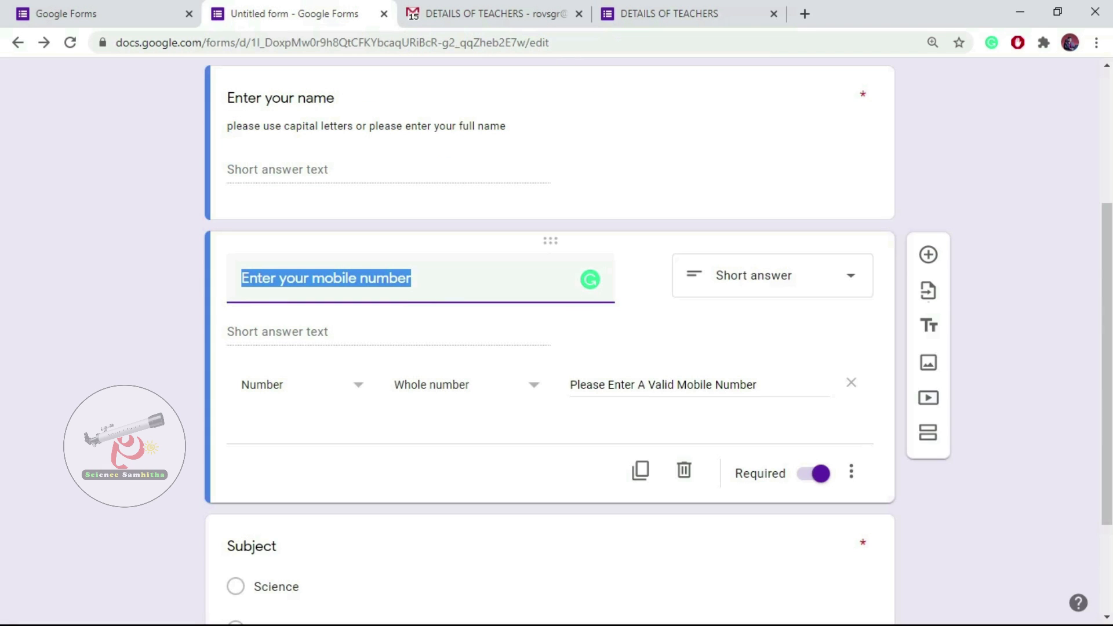
scroll(550, 341, "up", 4)
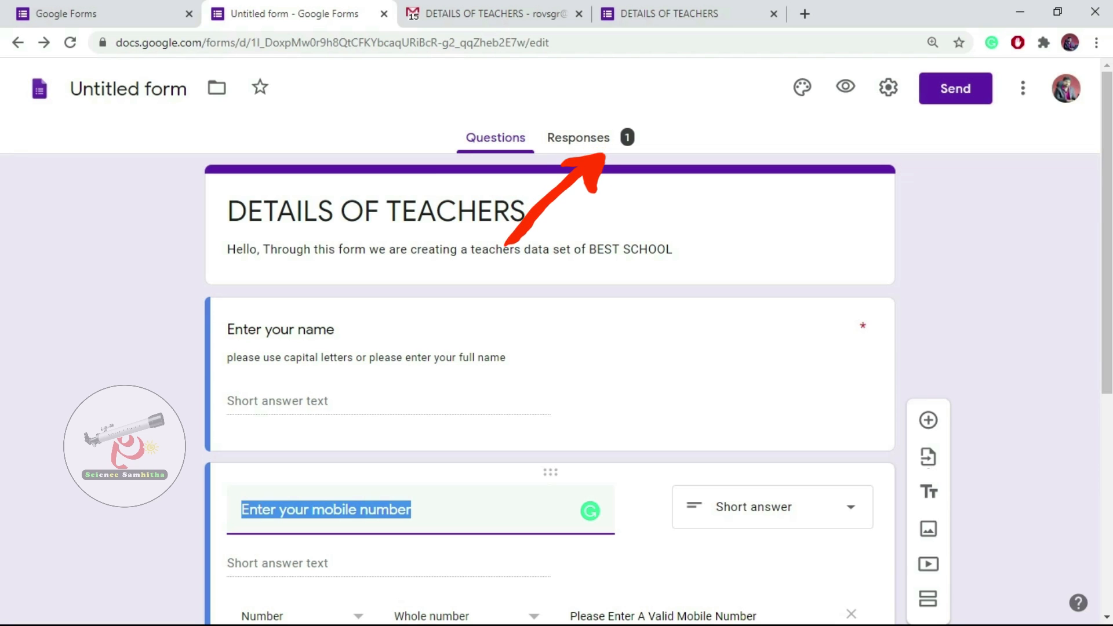
left_click(578, 138)
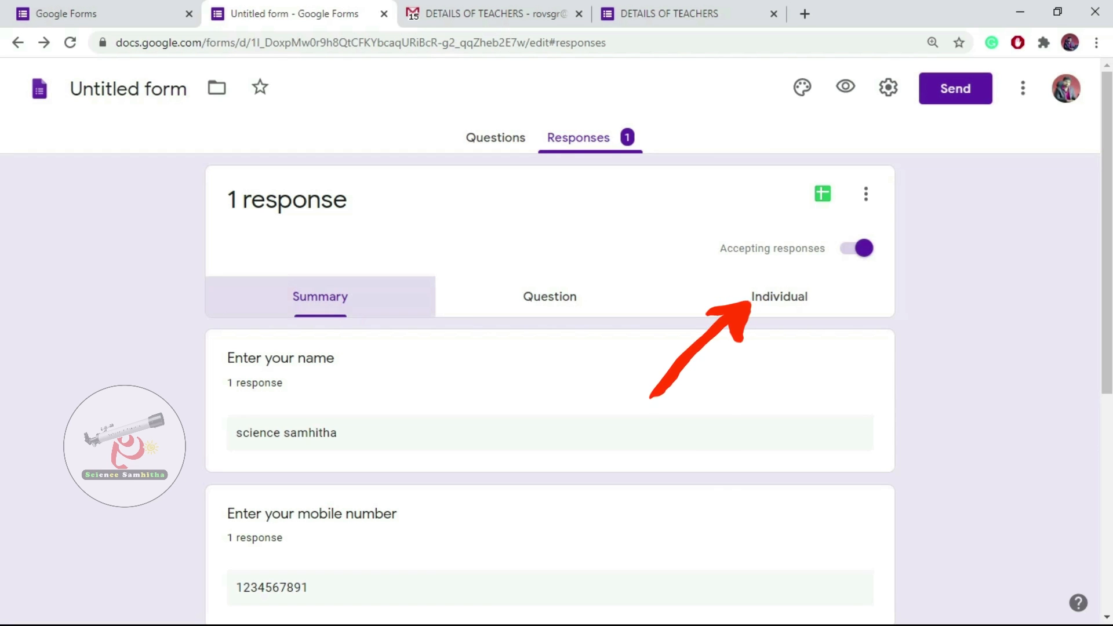
scroll(549, 341, "down", 1)
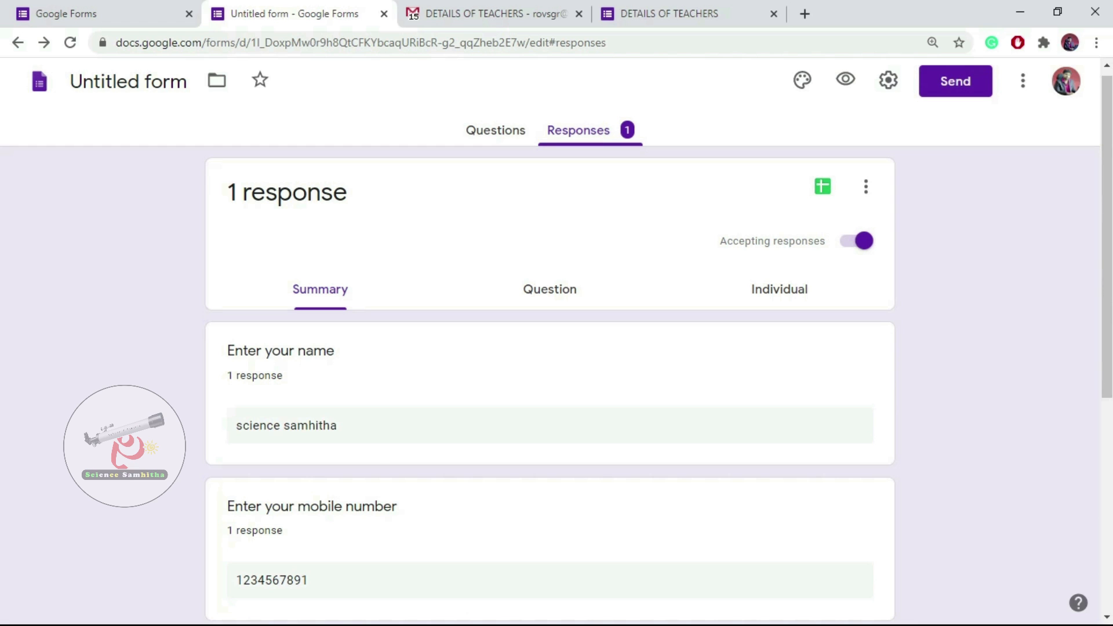
scroll(550, 341, "down", 2)
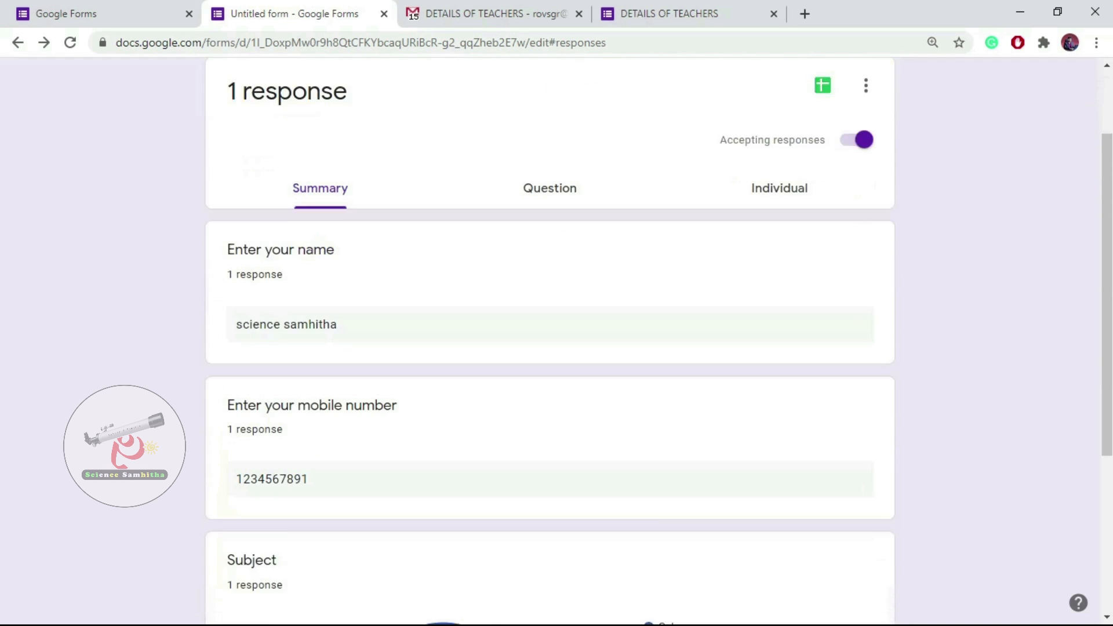
scroll(549, 341, "down", 4)
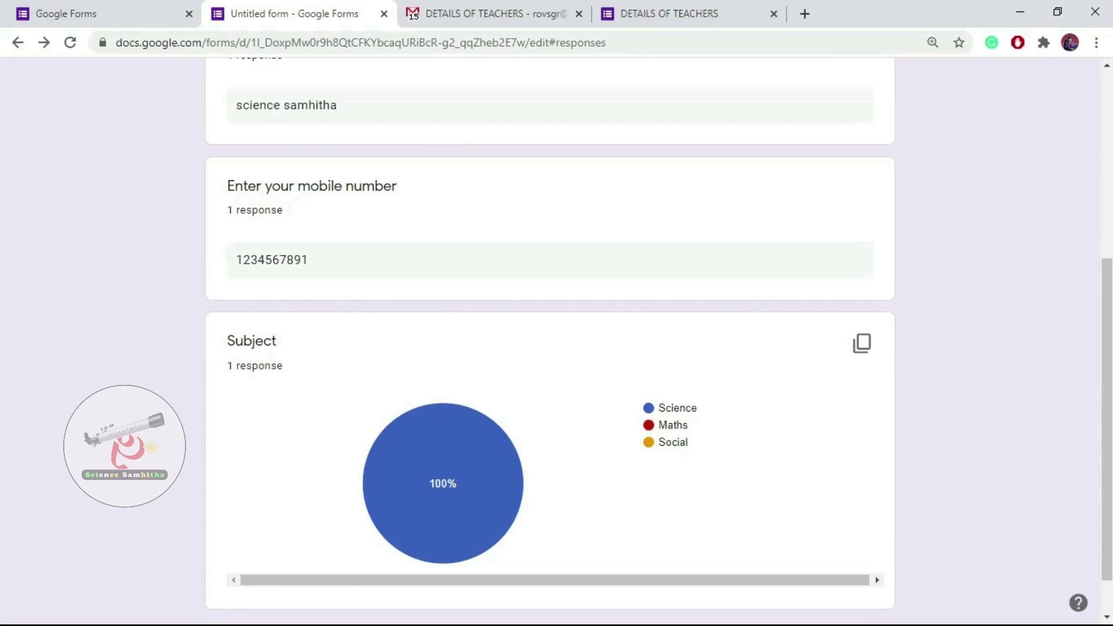
mouse_move(458, 485)
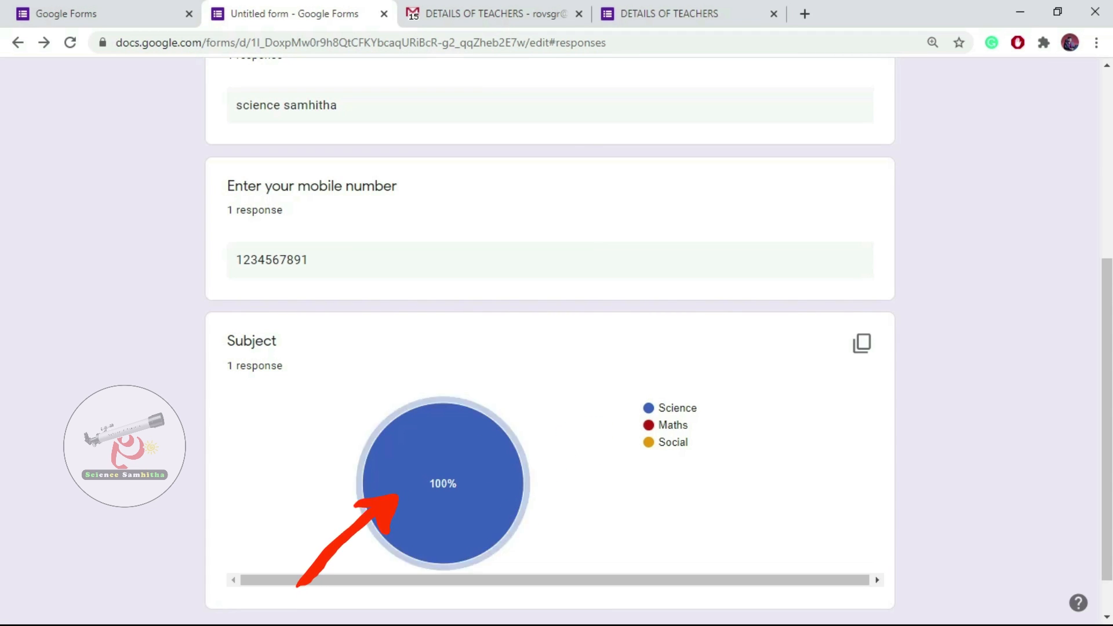
scroll(549, 347, "down", 1)
scroll(550, 348, "up", 7)
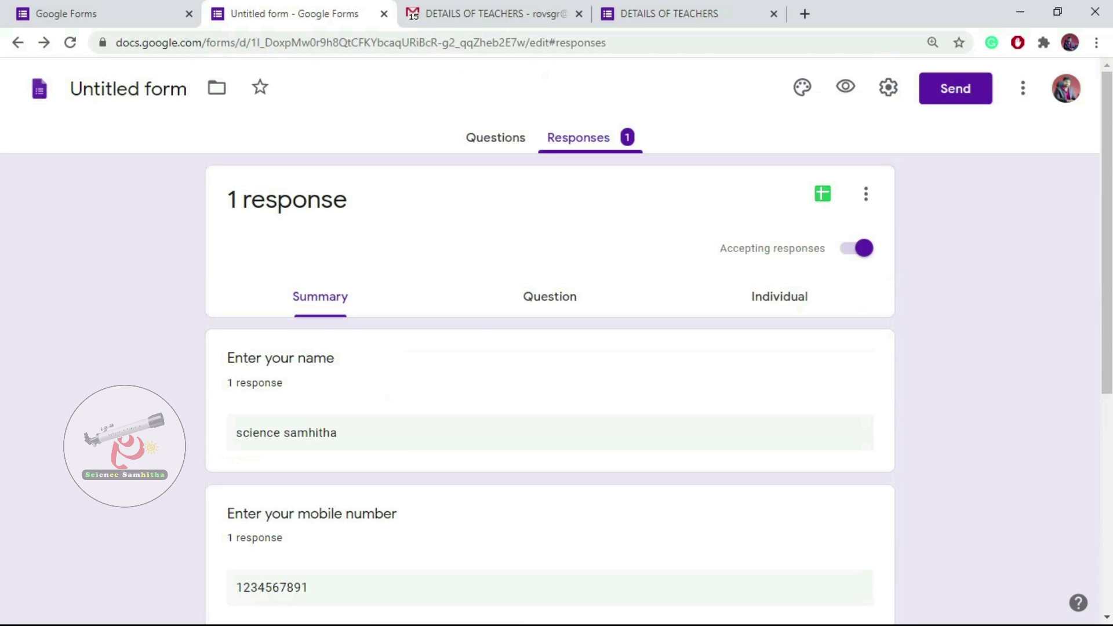
Submit a second test response with a name, mobile number and Maths as the subject.
left_click(666, 13)
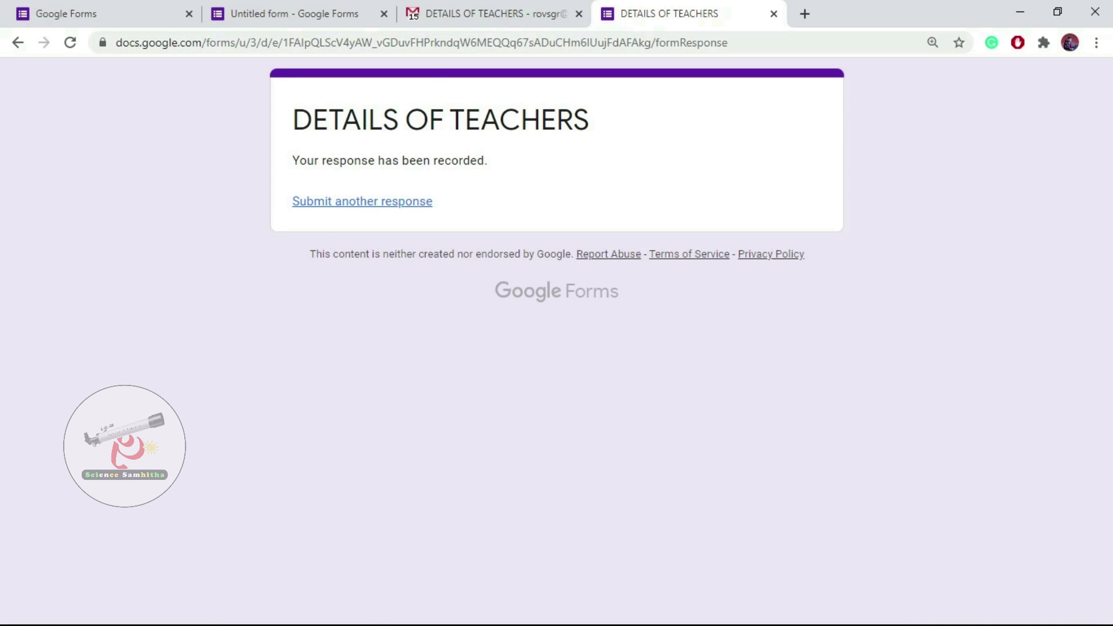
left_click(362, 201)
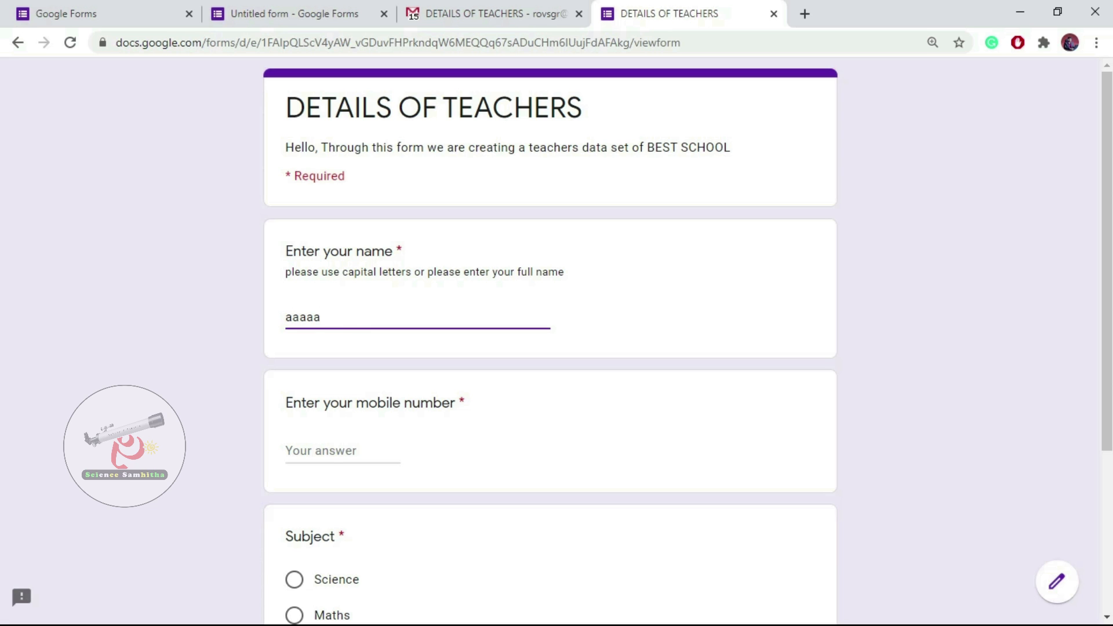
left_click(321, 451)
type("6666666666")
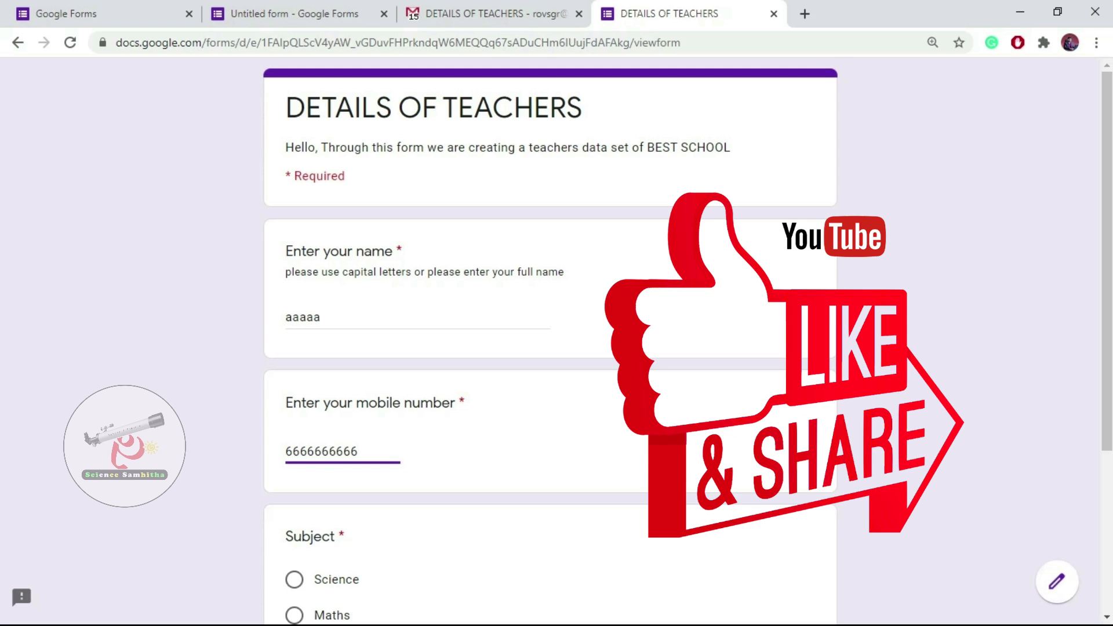
scroll(551, 348, "down", 4)
left_click(295, 375)
left_click(303, 477)
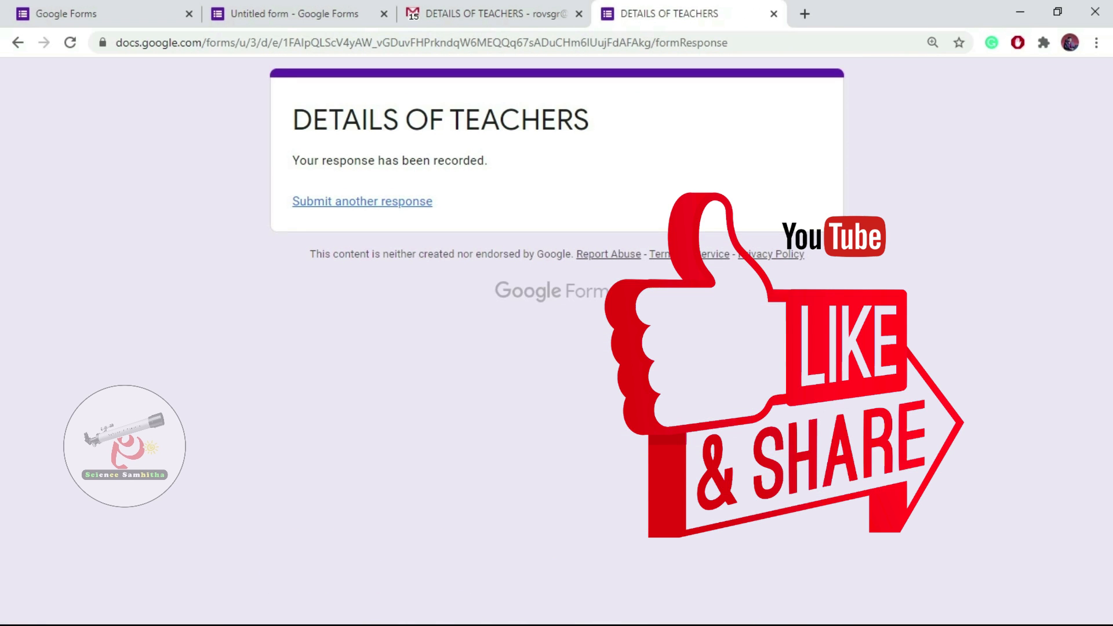
Submit a third test response choosing Social, then return to the form editor.
left_click(363, 201)
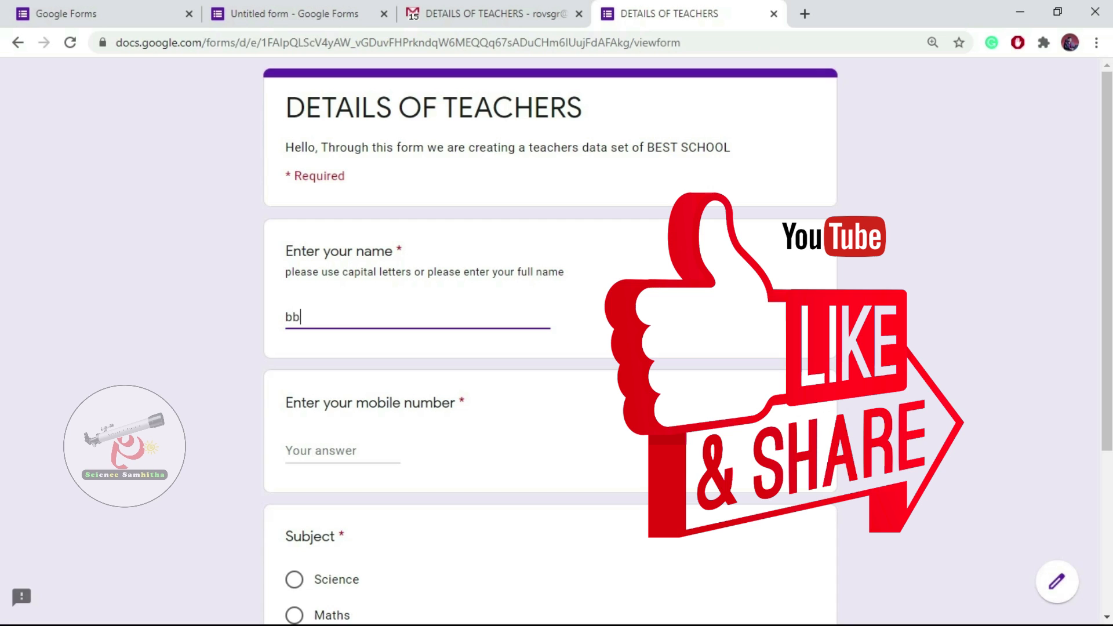
key("Tab")
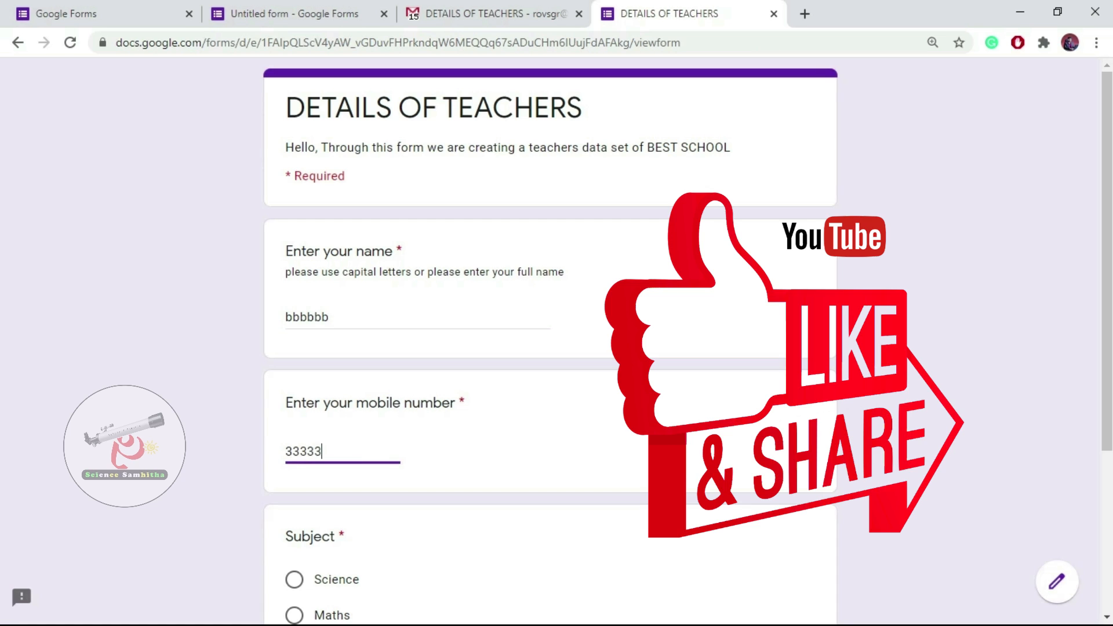
scroll(550, 348, "down", 4)
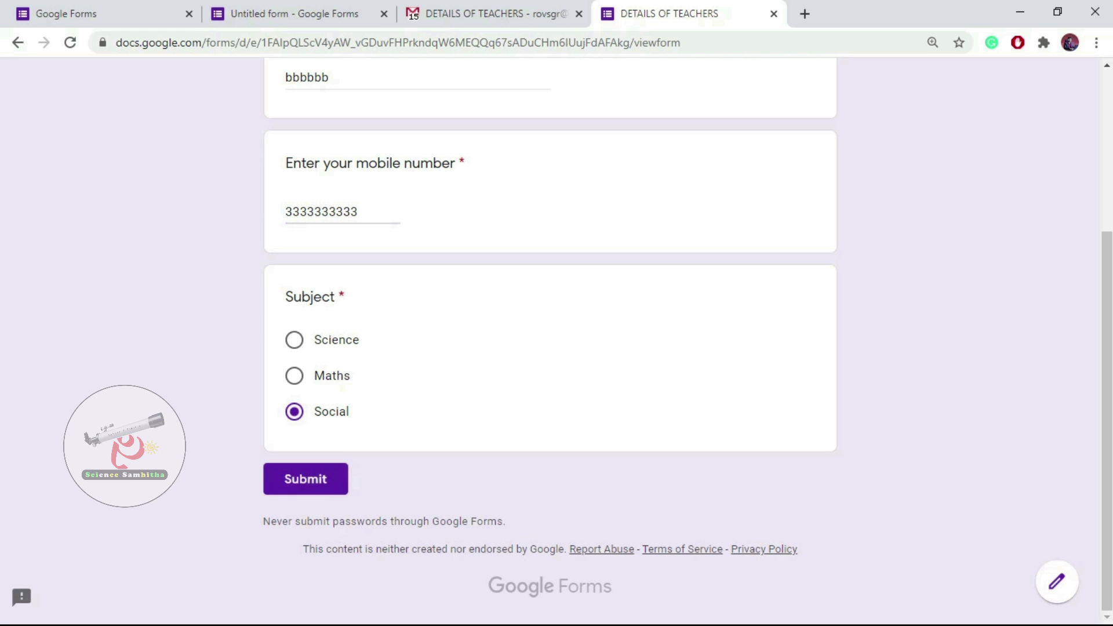
left_click(306, 479)
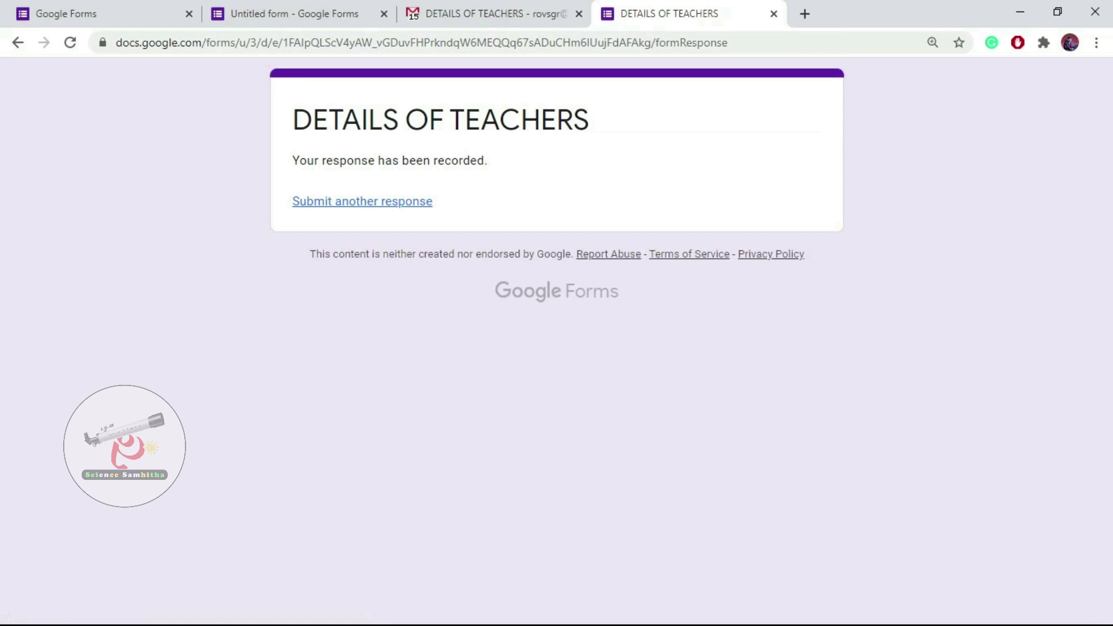
left_click(295, 14)
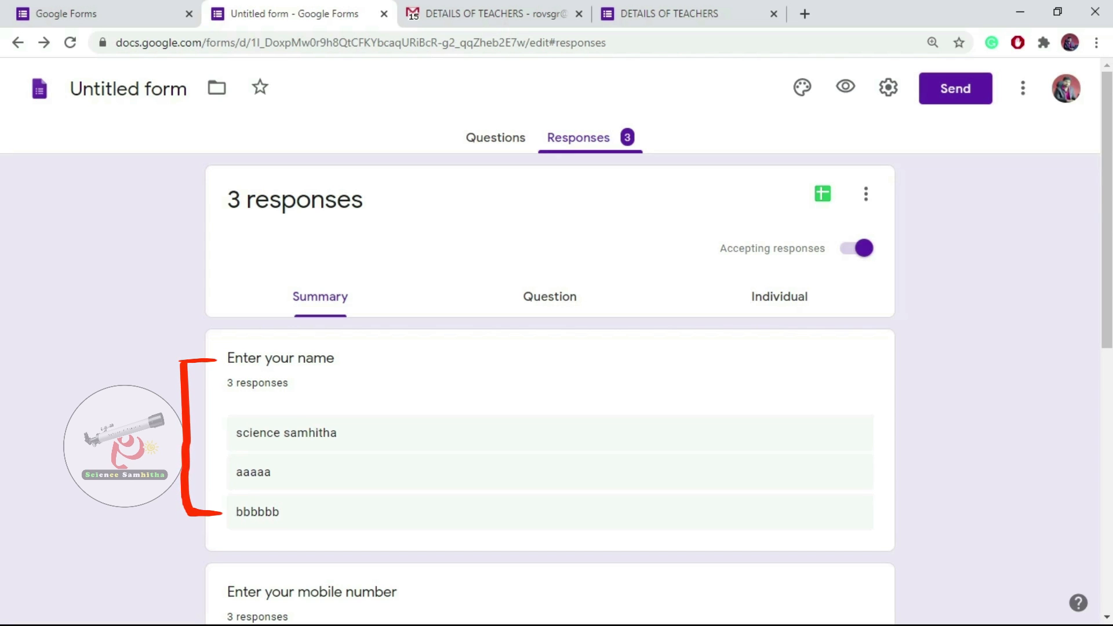
Review the Summary charts for the three responses, including the Subject pie chart.
left_click(496, 138)
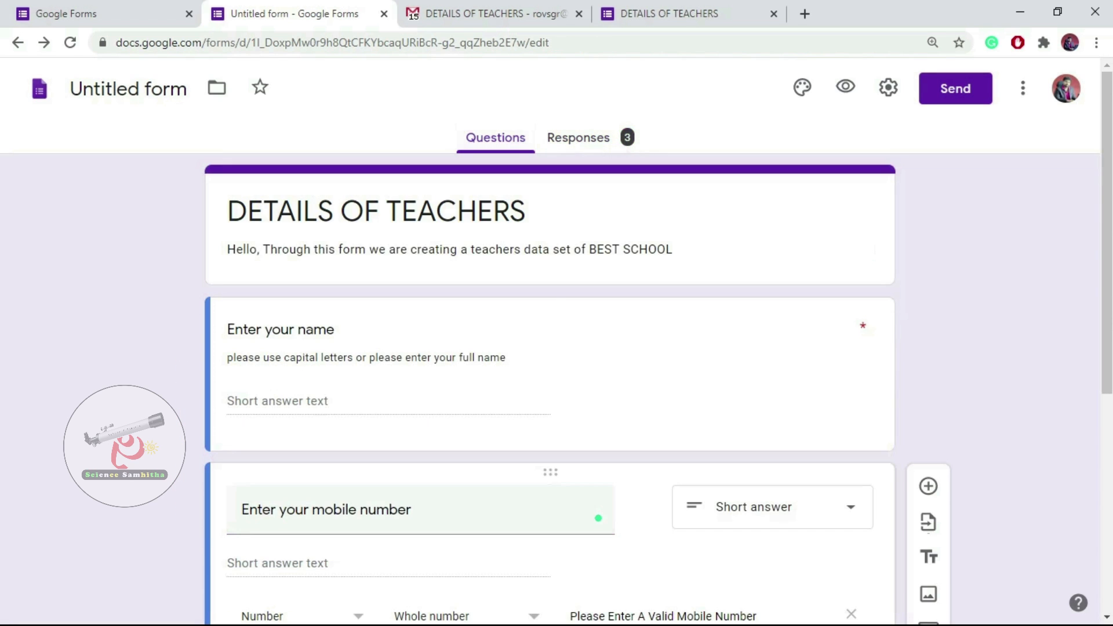
left_click(578, 138)
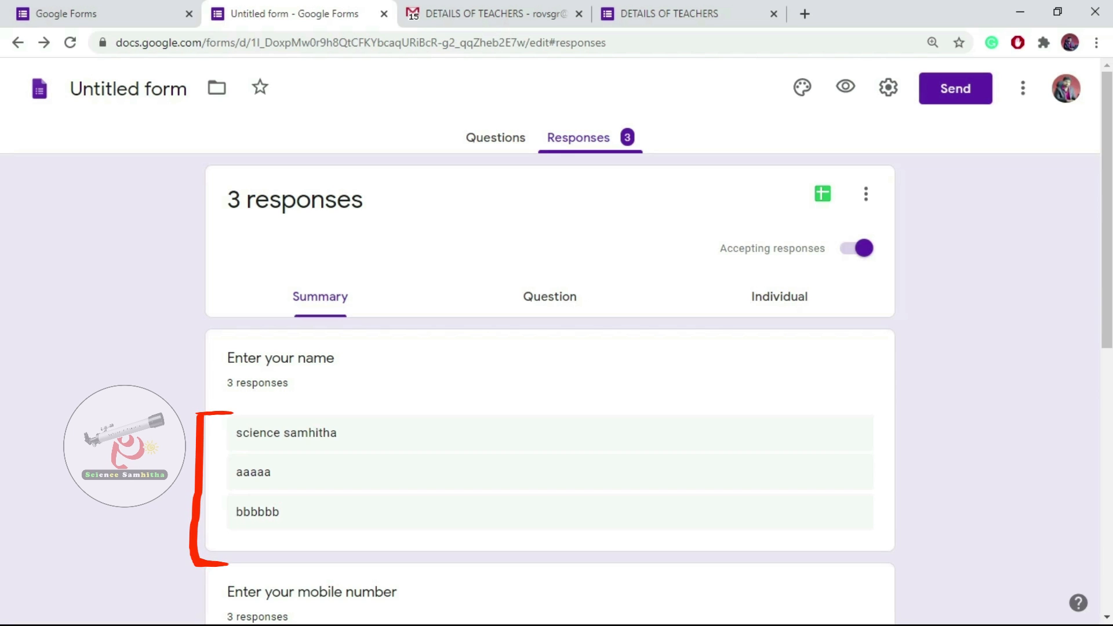
scroll(557, 340, "down", 4)
scroll(556, 340, "down", 2)
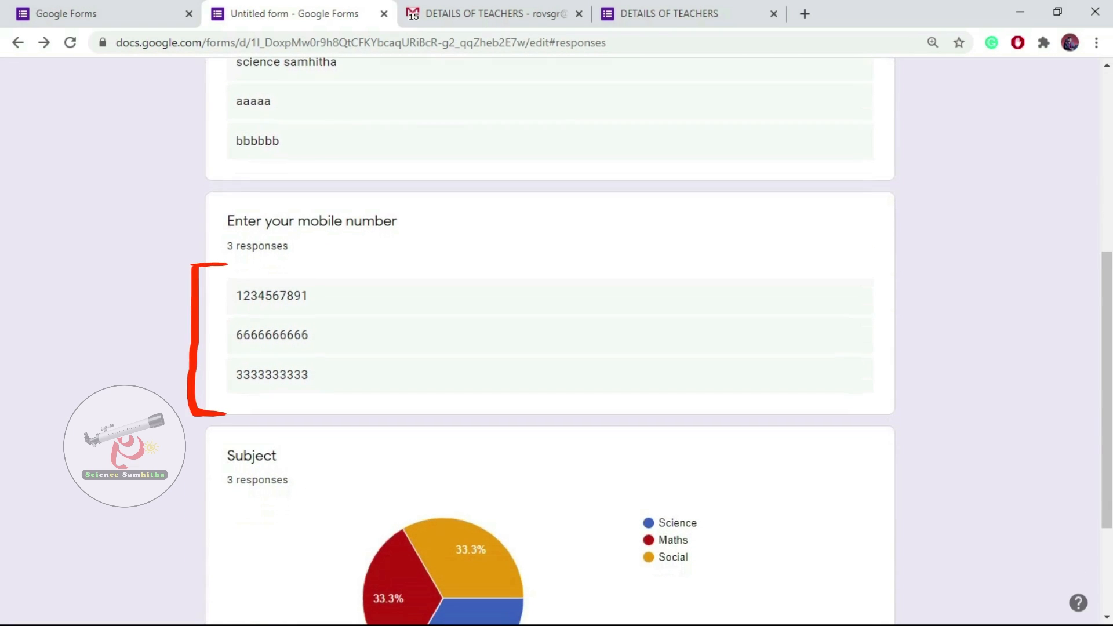
scroll(475, 464, "down", 3)
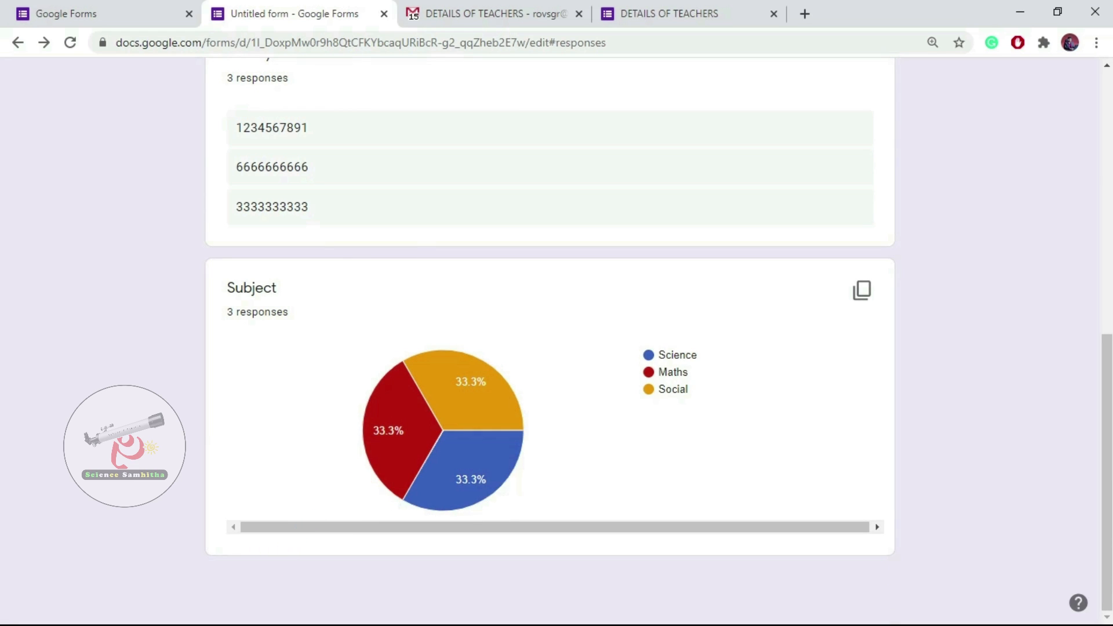
mouse_move(393, 432)
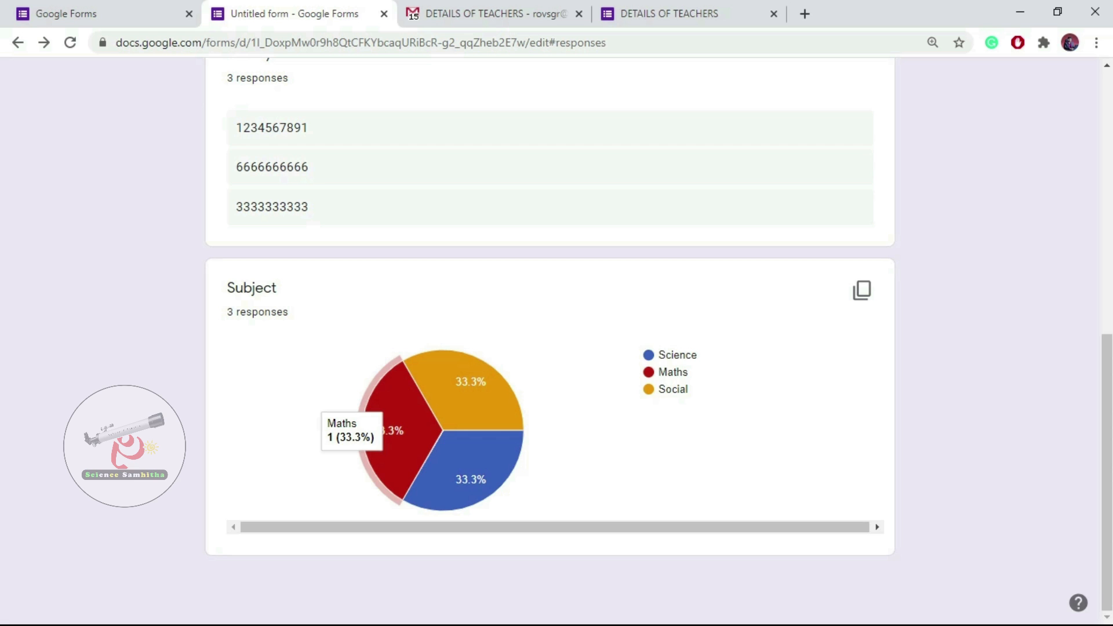
mouse_move(466, 394)
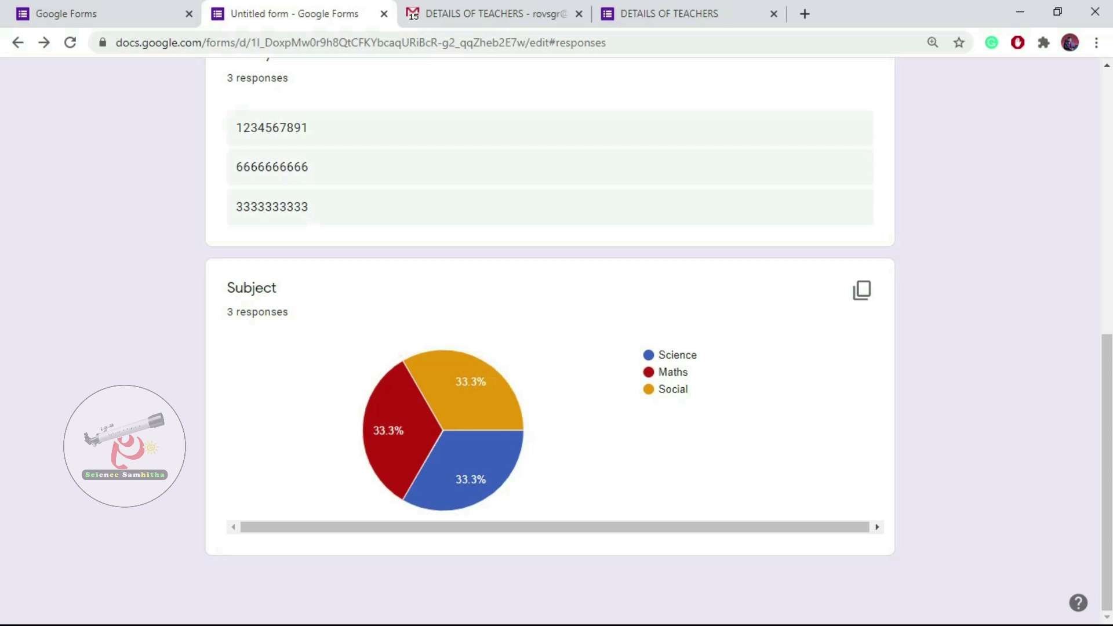
scroll(549, 348, "up", 10)
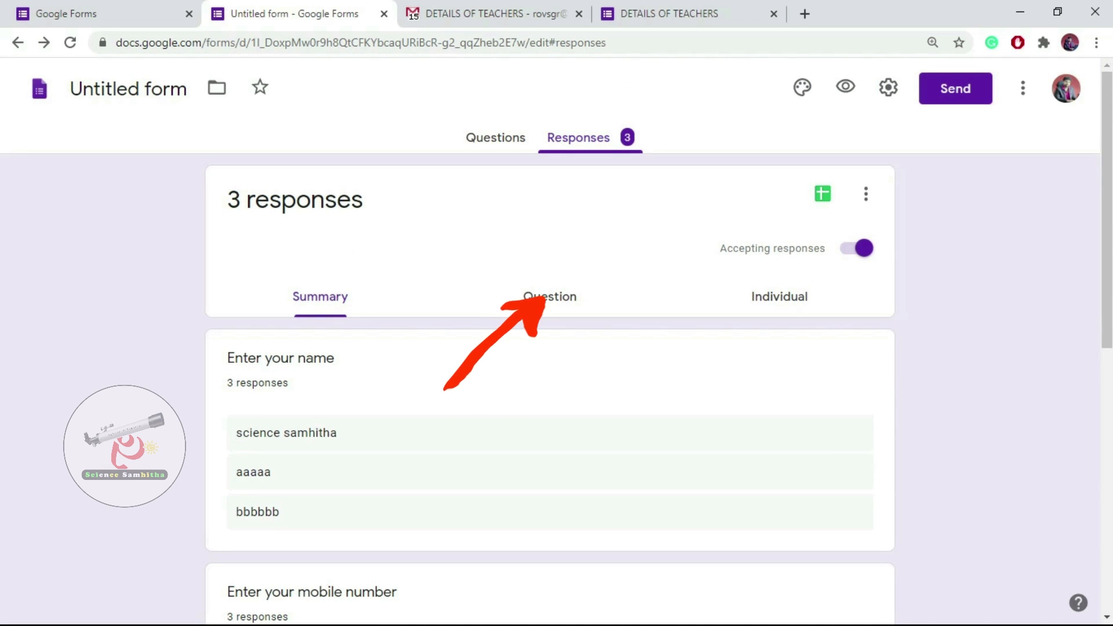
Switch to the Question view and step through the name, mobile and Subject answers.
left_click(549, 297)
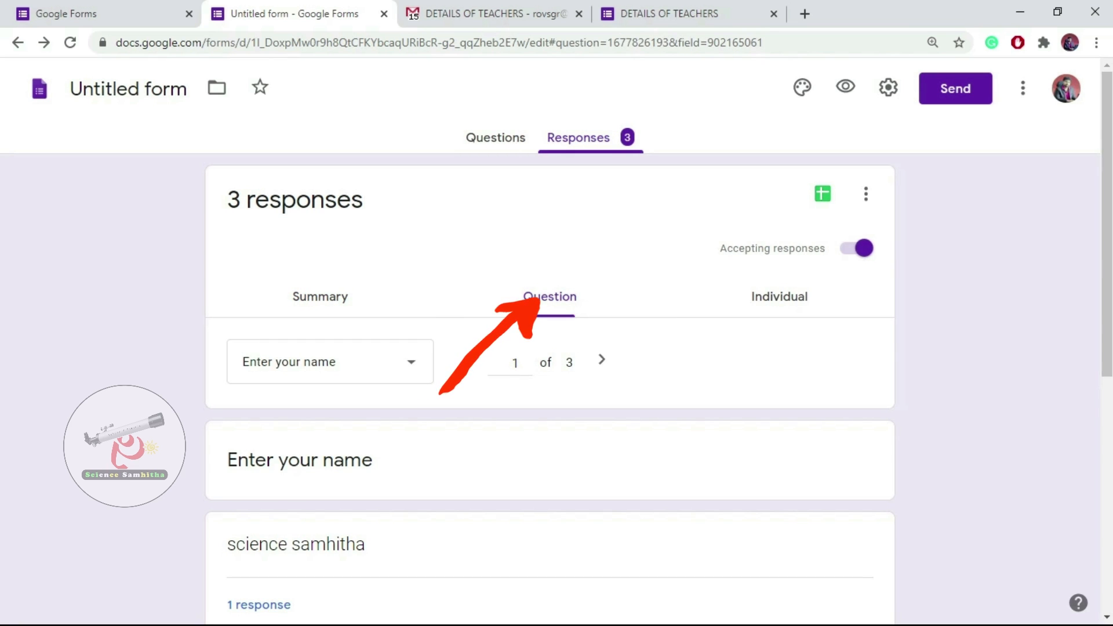
scroll(550, 347, "down", 5)
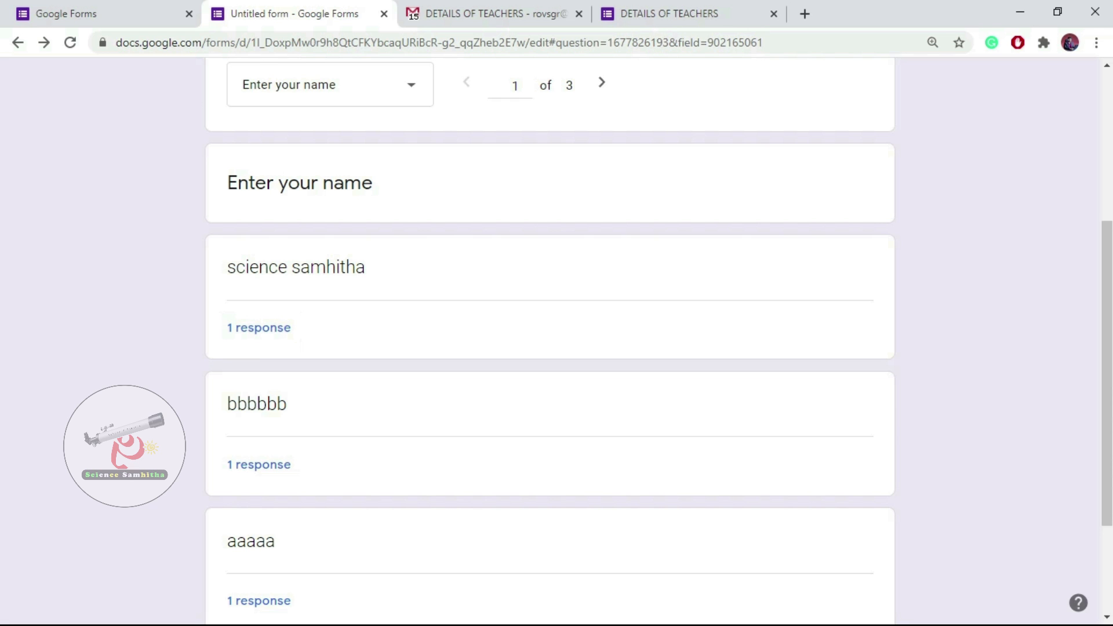
scroll(550, 348, "down", 3)
scroll(550, 348, "up", 6)
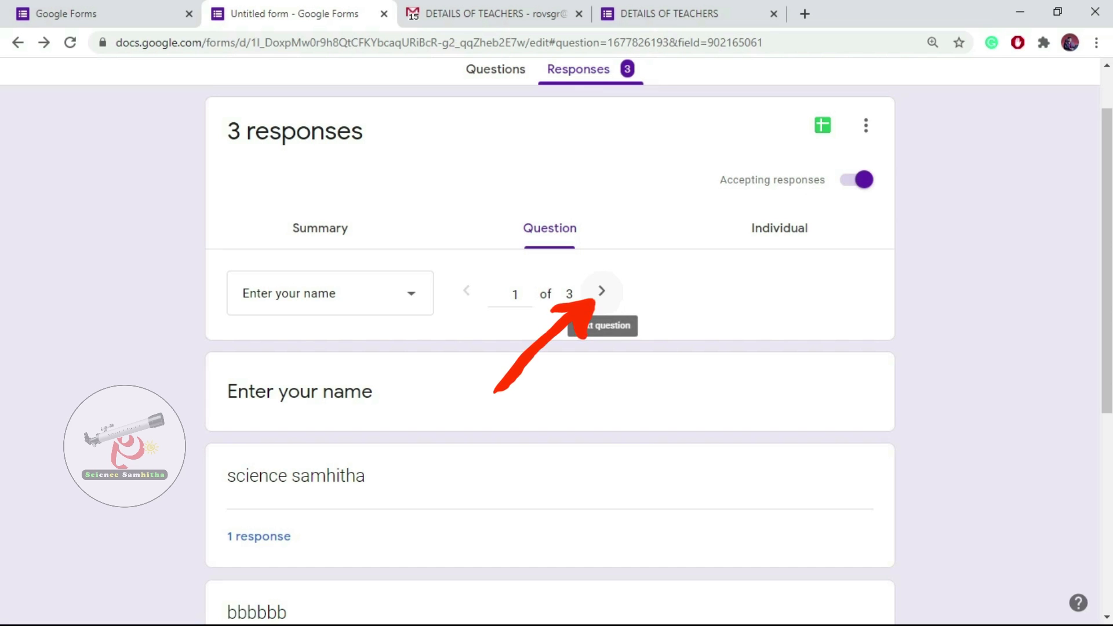
left_click(601, 290)
scroll(549, 348, "down", 6)
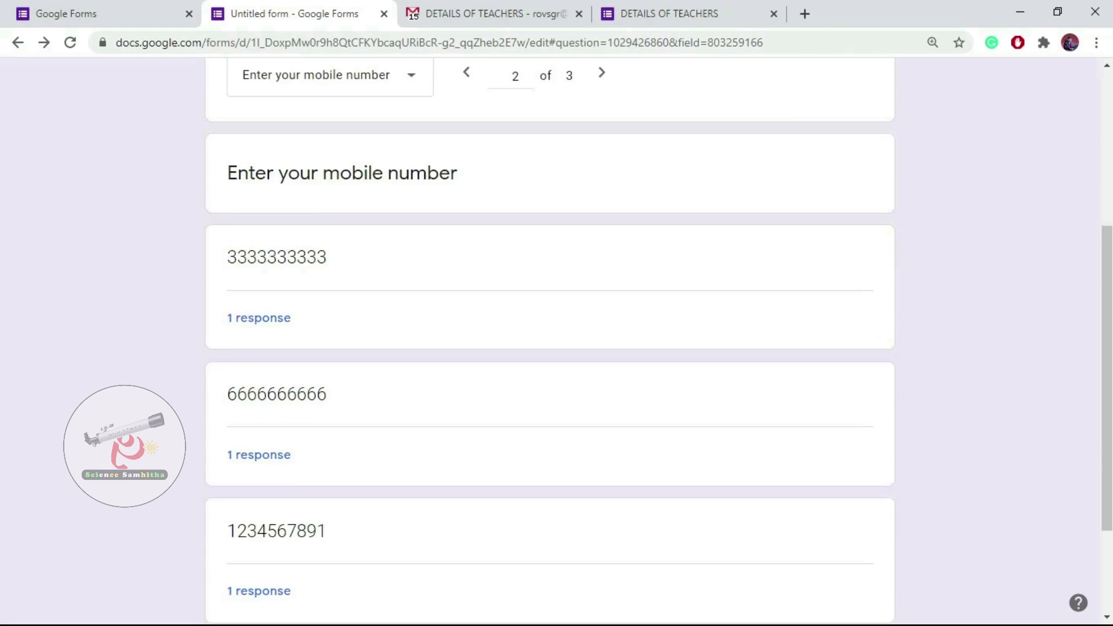
scroll(550, 347, "up", 6)
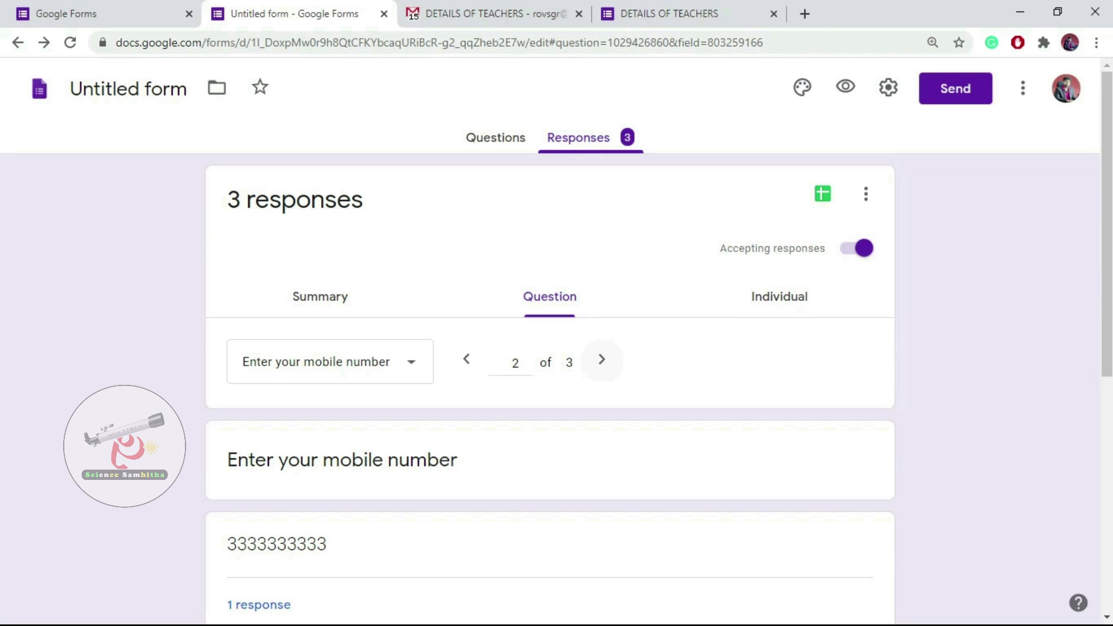
left_click(602, 359)
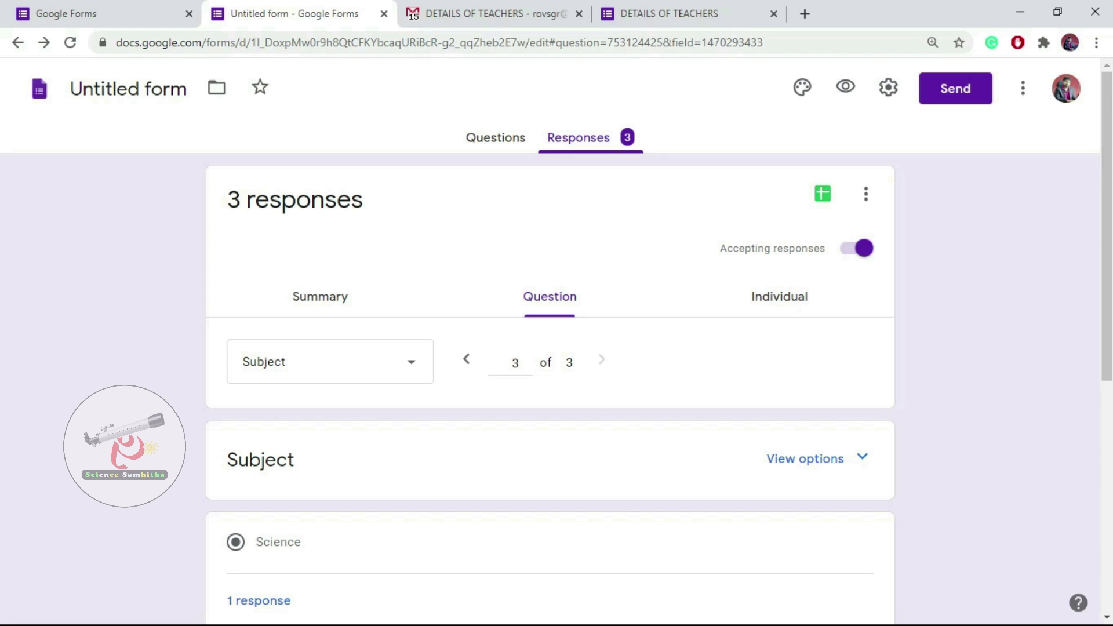
Pick 'Enter your mobile number', then 'Enter your name', from the question list.
left_click(331, 361)
left_click(331, 318)
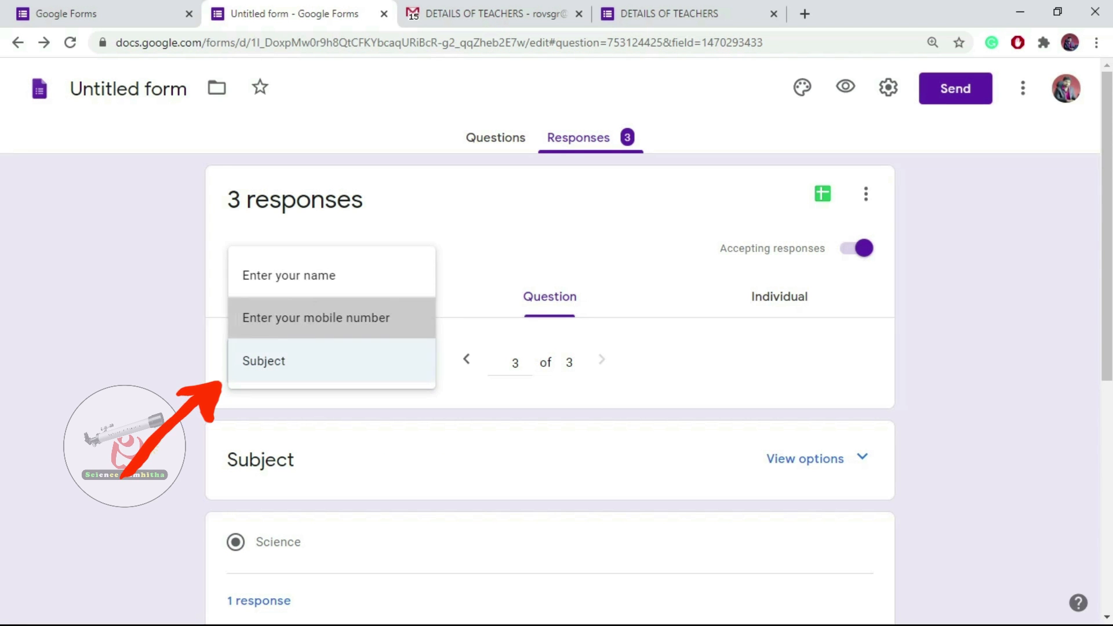
scroll(549, 348, "down", 6)
scroll(549, 348, "up", 6)
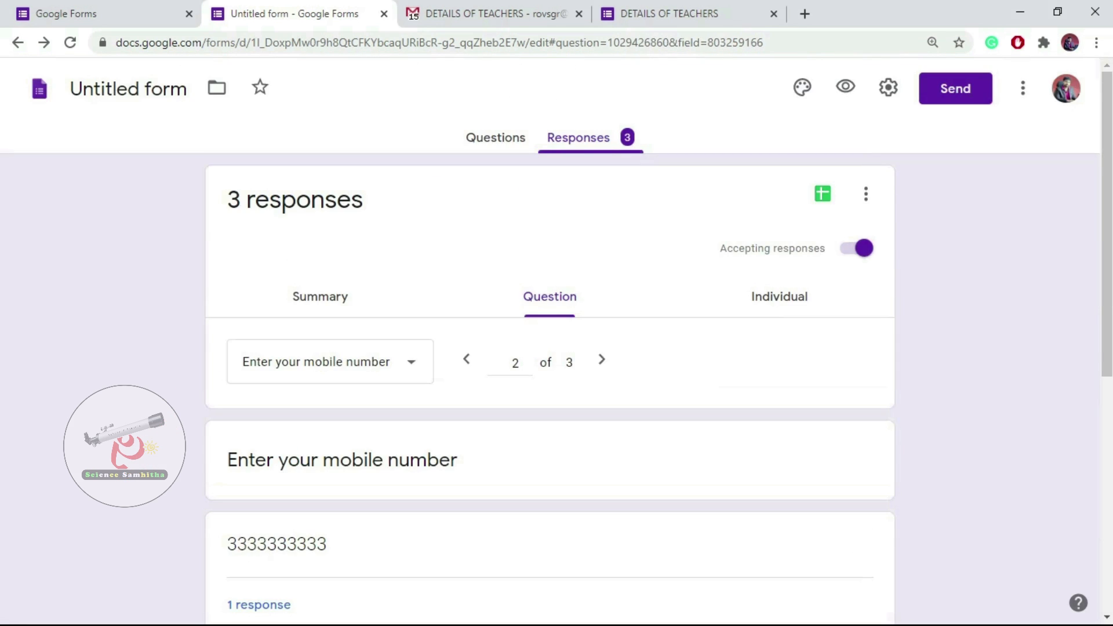
left_click(331, 362)
left_click(288, 319)
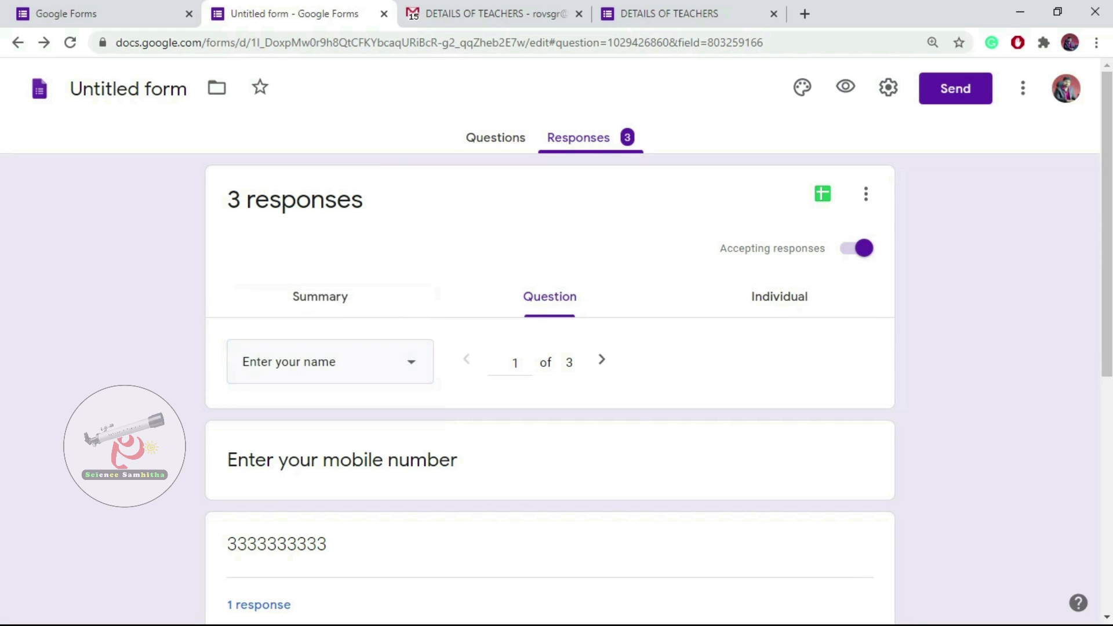
scroll(549, 348, "down", 1)
scroll(549, 348, "down", 6)
scroll(550, 347, "up", 7)
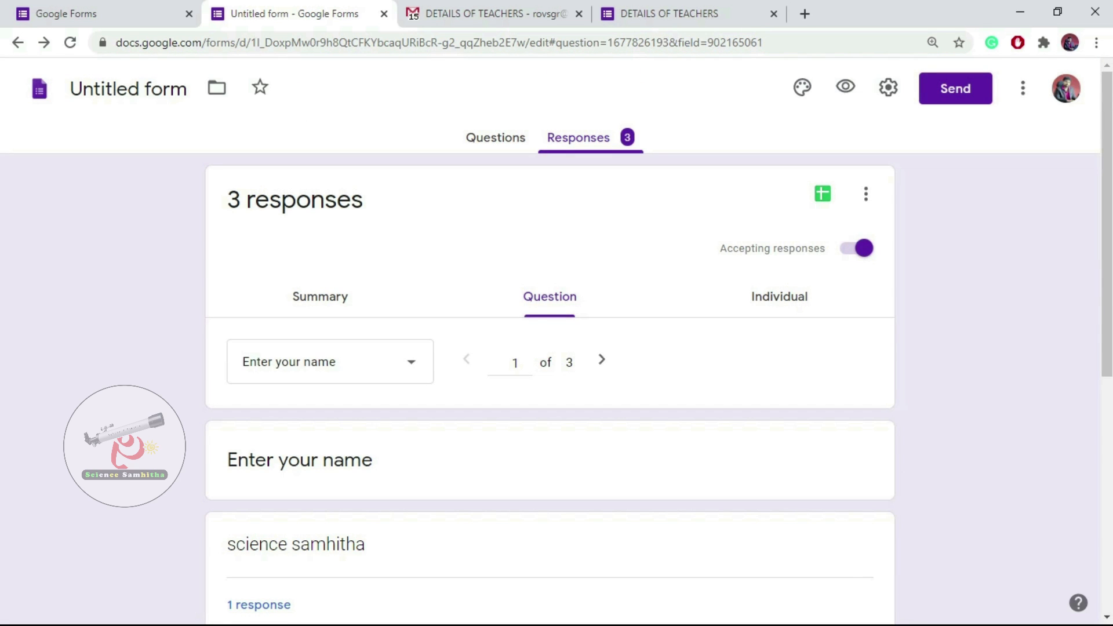
left_click(779, 297)
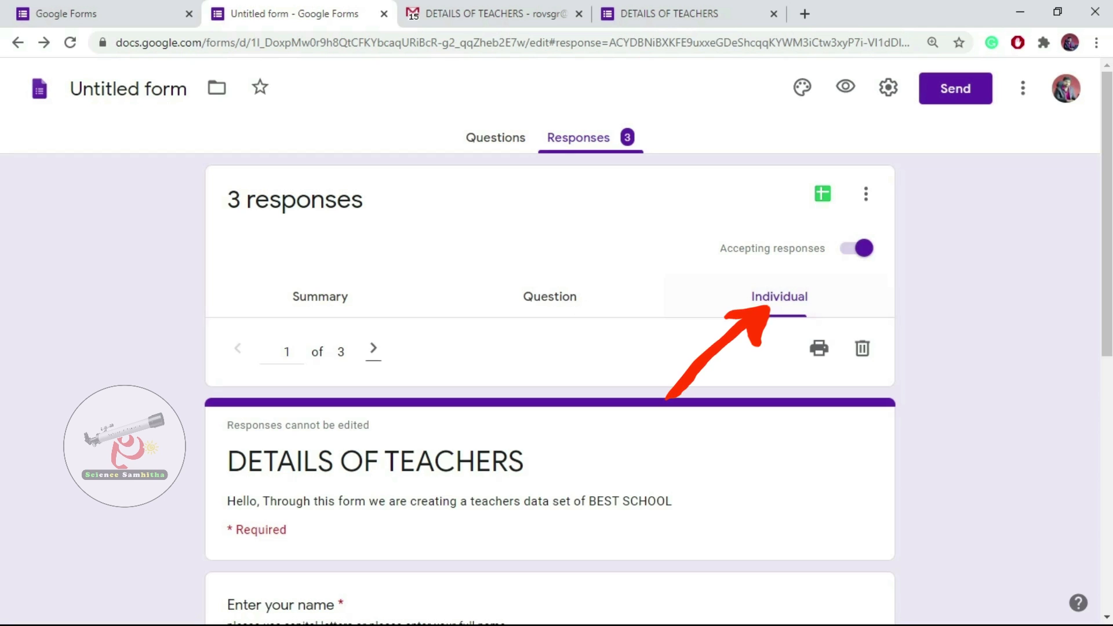
scroll(549, 348, "down", 3)
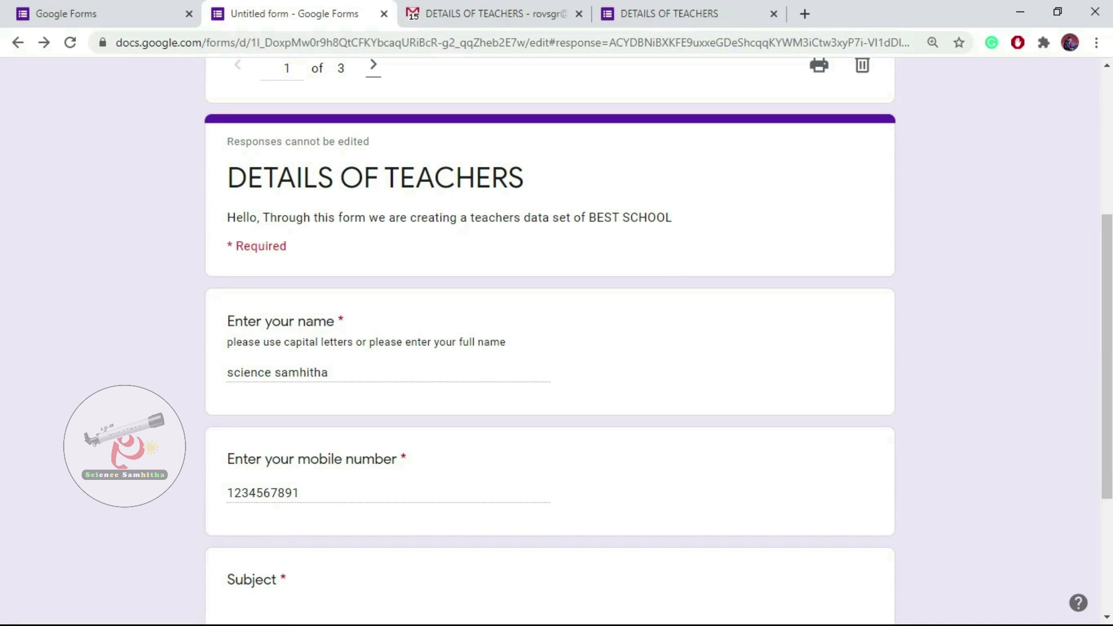
scroll(550, 348, "down", 4)
scroll(550, 348, "up", 8)
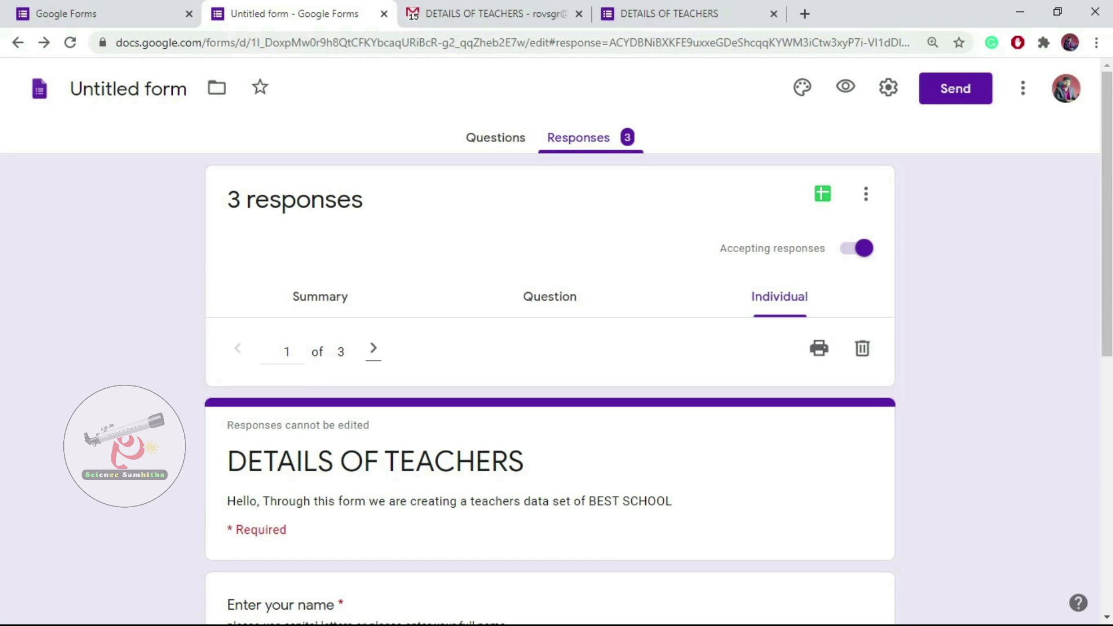
scroll(550, 348, "down", 5)
scroll(550, 348, "up", 8)
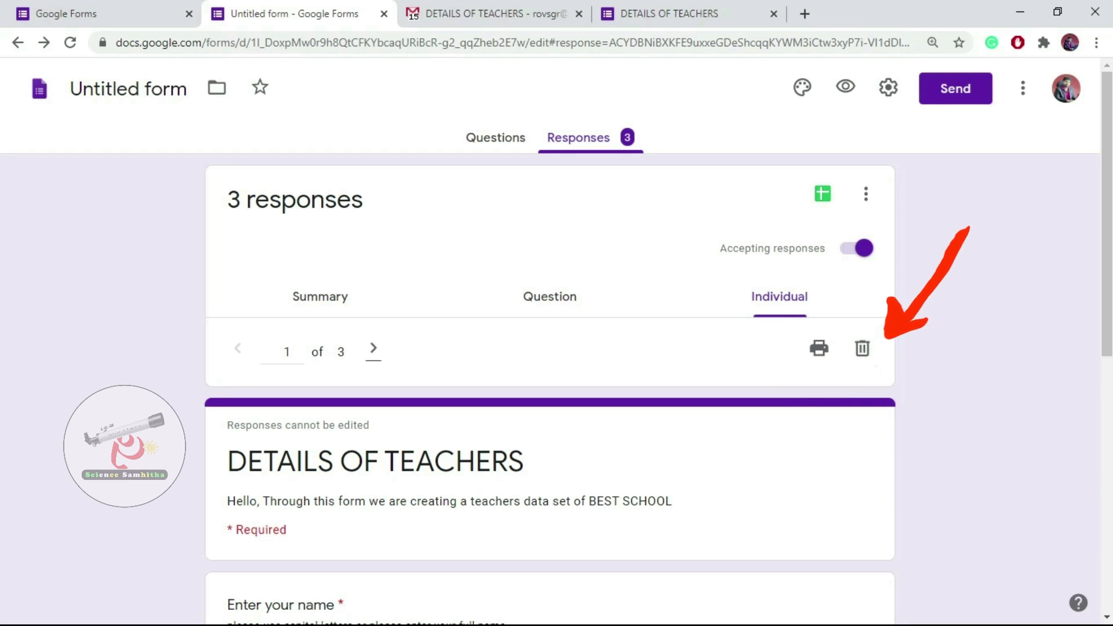
scroll(550, 348, "down", 7)
scroll(550, 342, "up", 9)
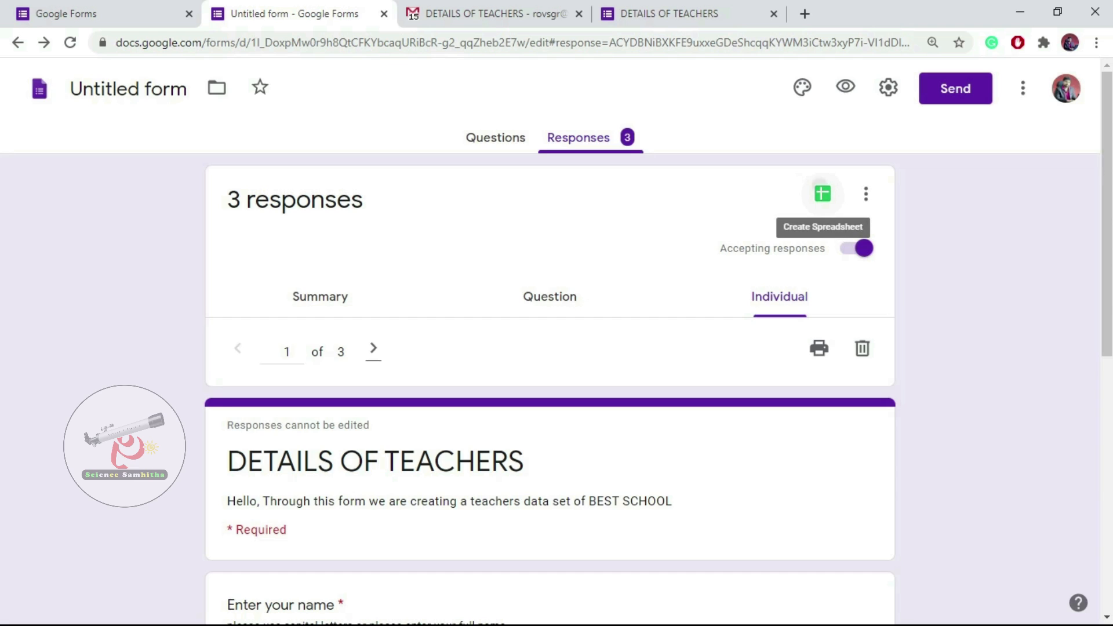
Link the responses to a new spreadsheet named 'teachers data'.
left_click(823, 194)
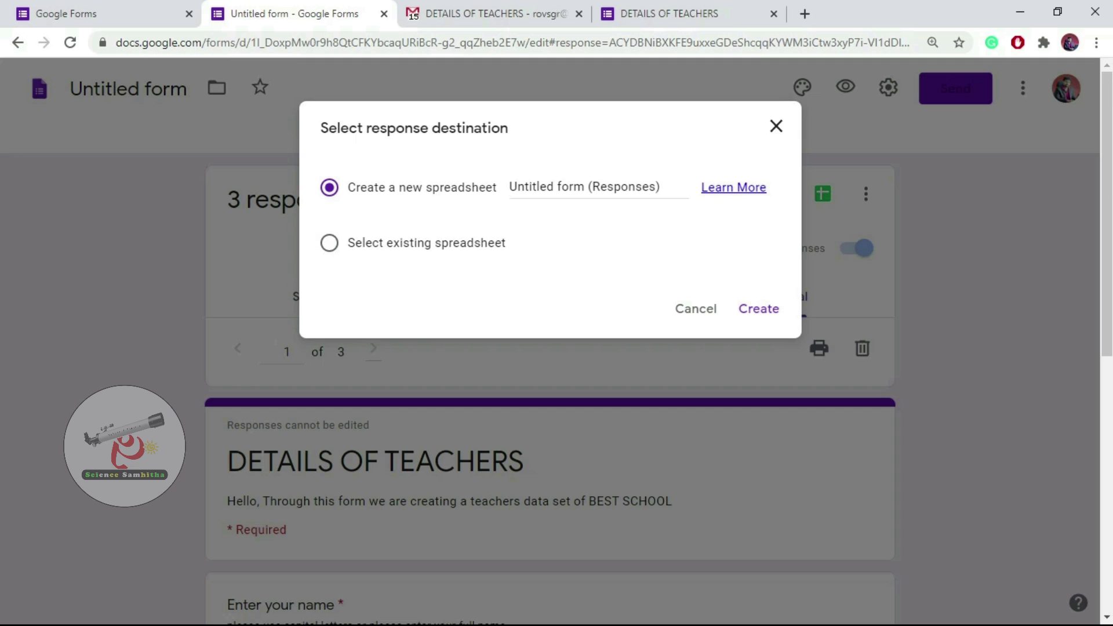
mouse_move(518, 187)
left_mouse_down()
mouse_move(662, 187)
mouse_move(510, 186)
left_mouse_up()
left_click(662, 186)
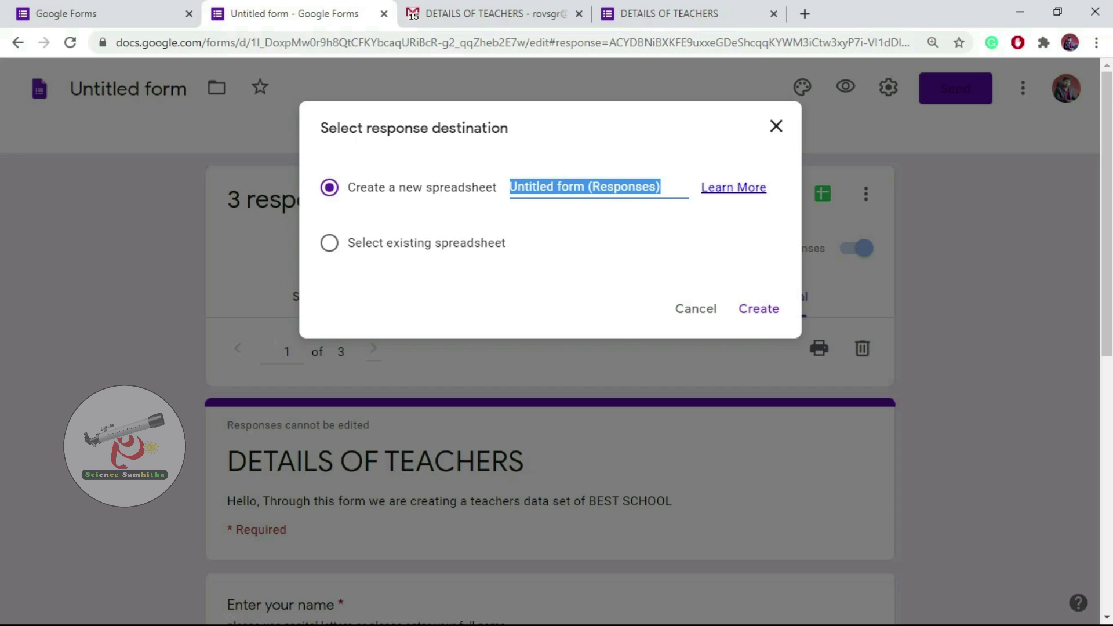
type("tea")
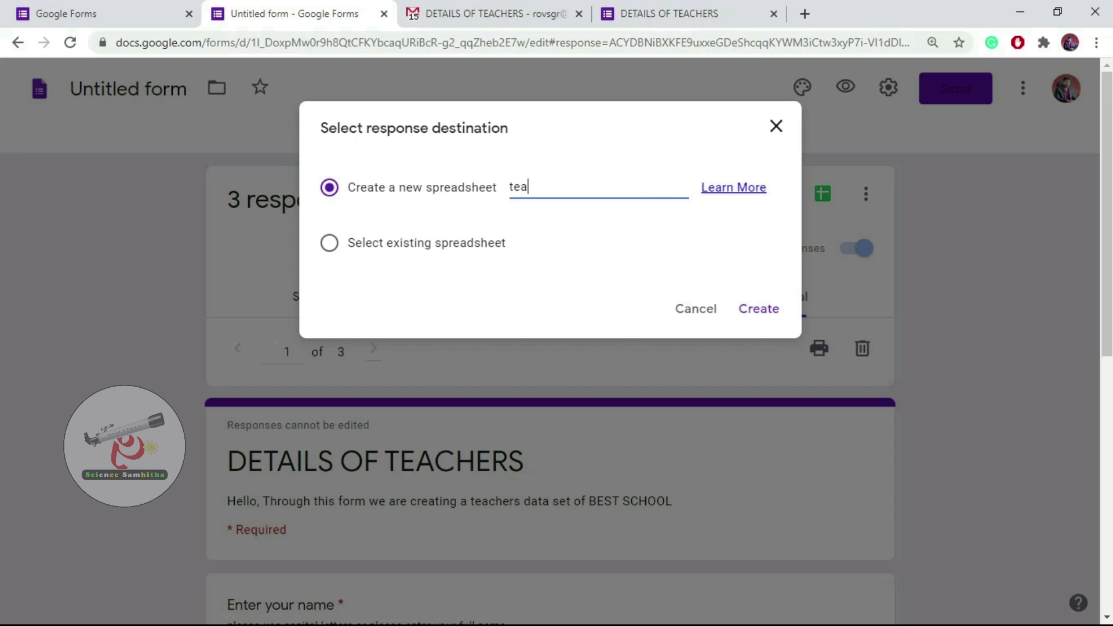
type("chers data")
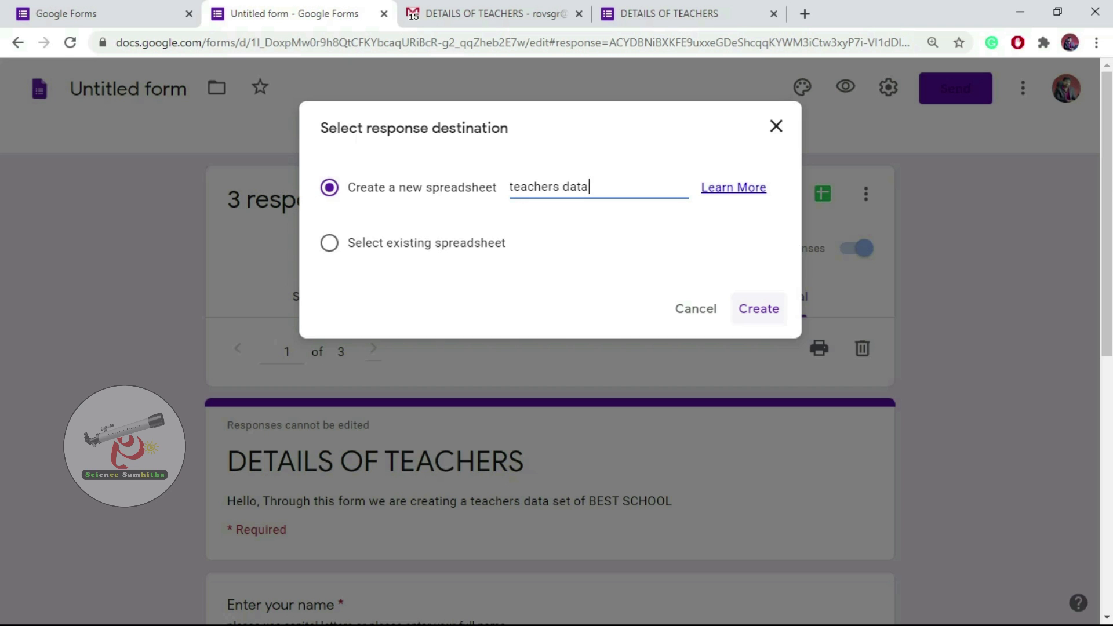
left_click(758, 309)
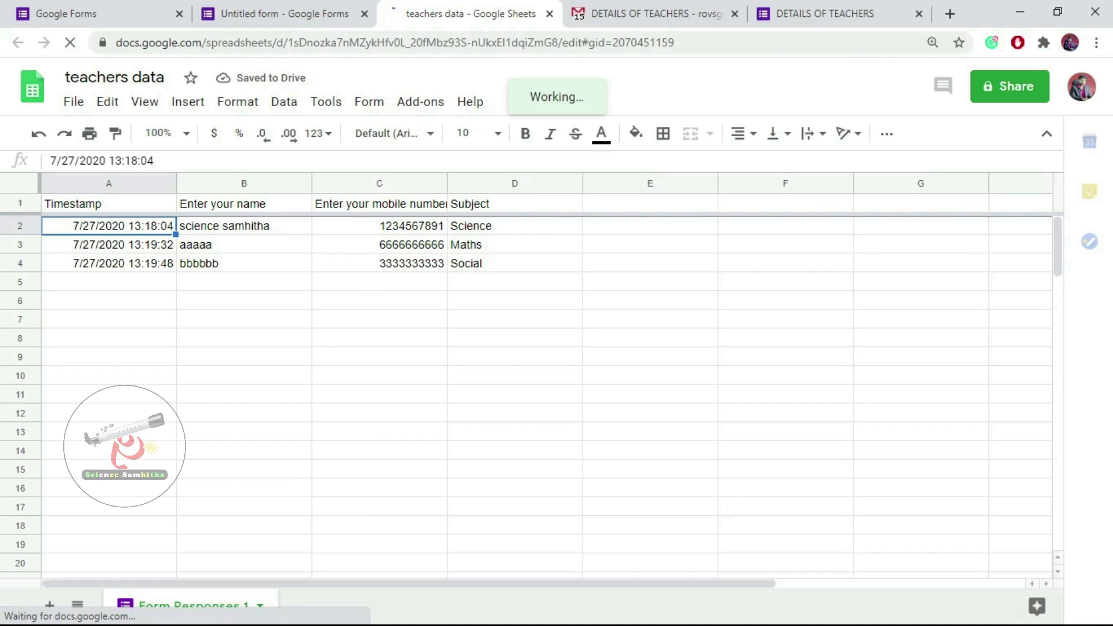
Inspect the name, mobile number and Subject columns of the three rows in teachers data.
left_click(244, 204)
left_click(379, 204)
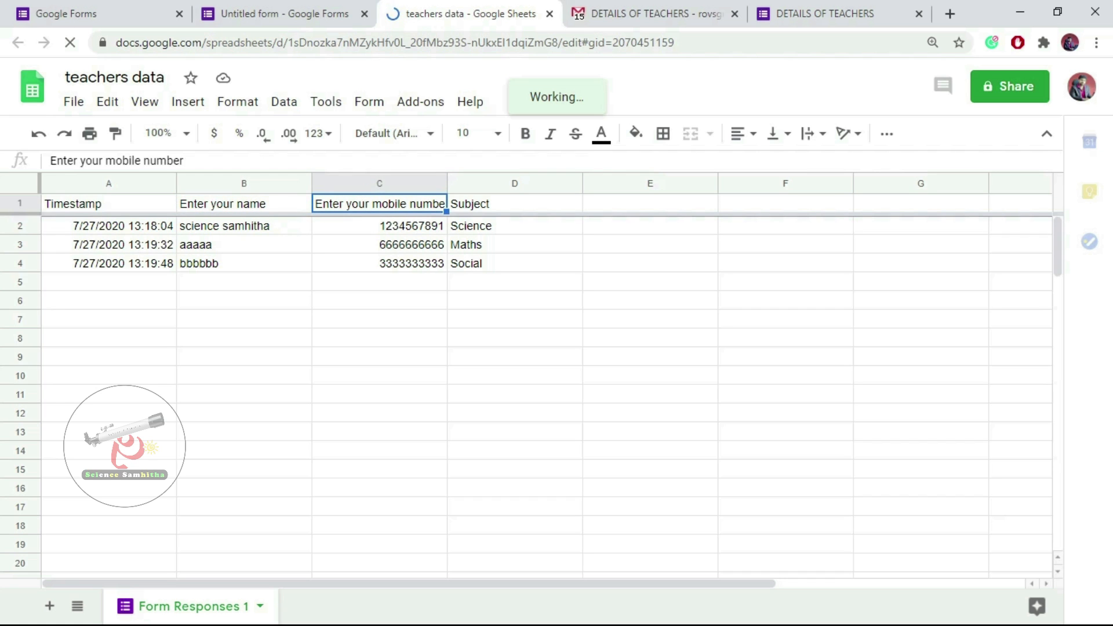
left_click(514, 204)
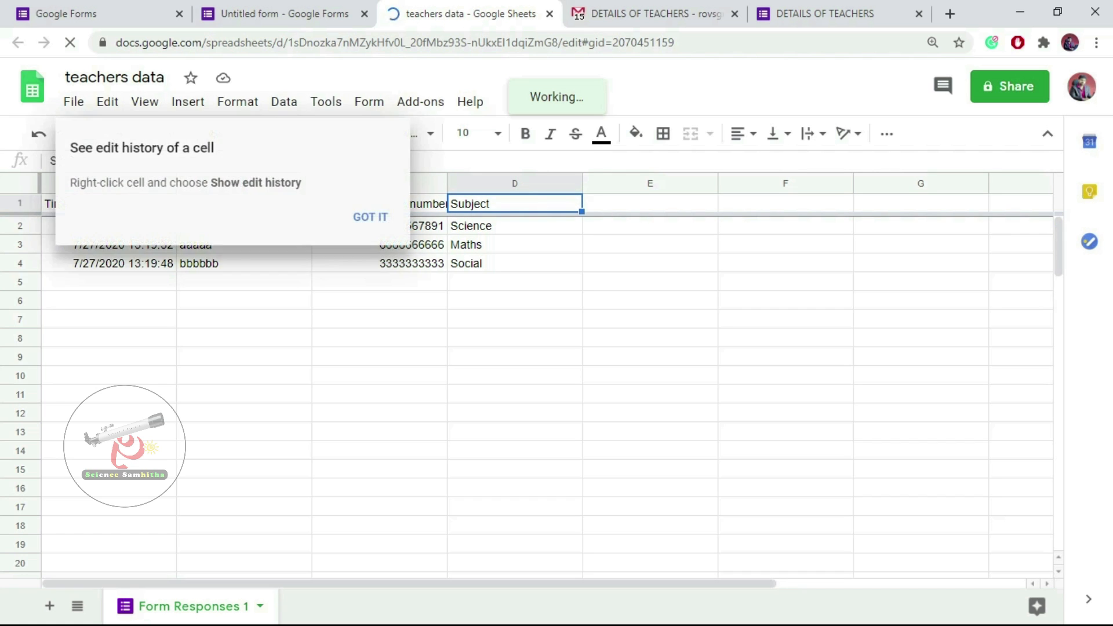
scroll(547, 394, "down", 14)
scroll(546, 394, "up", 11)
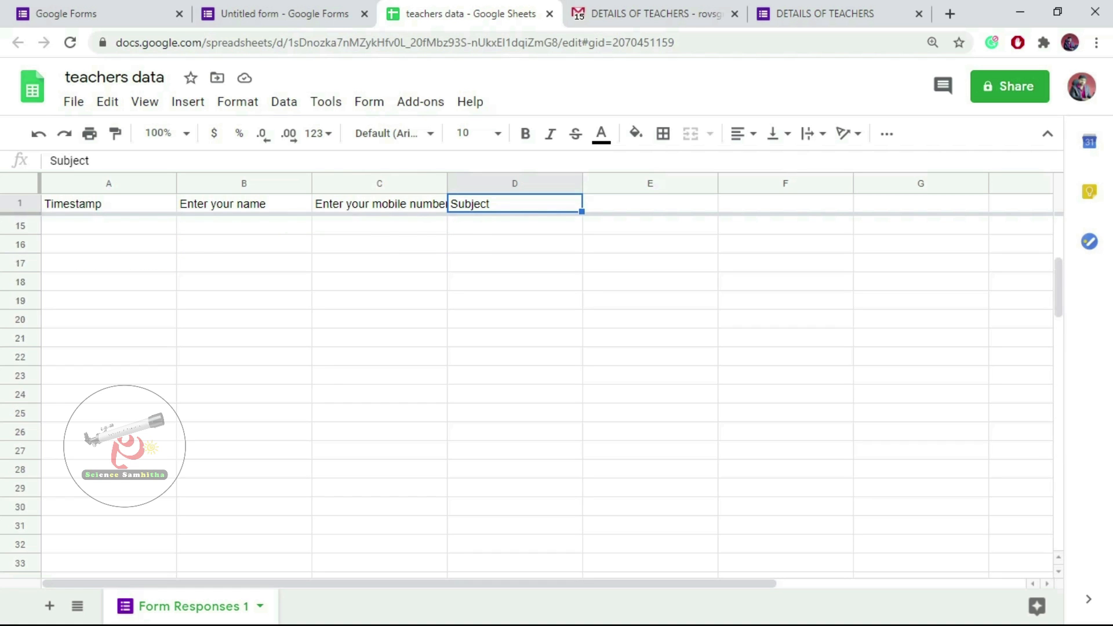
scroll(546, 395, "up", 3)
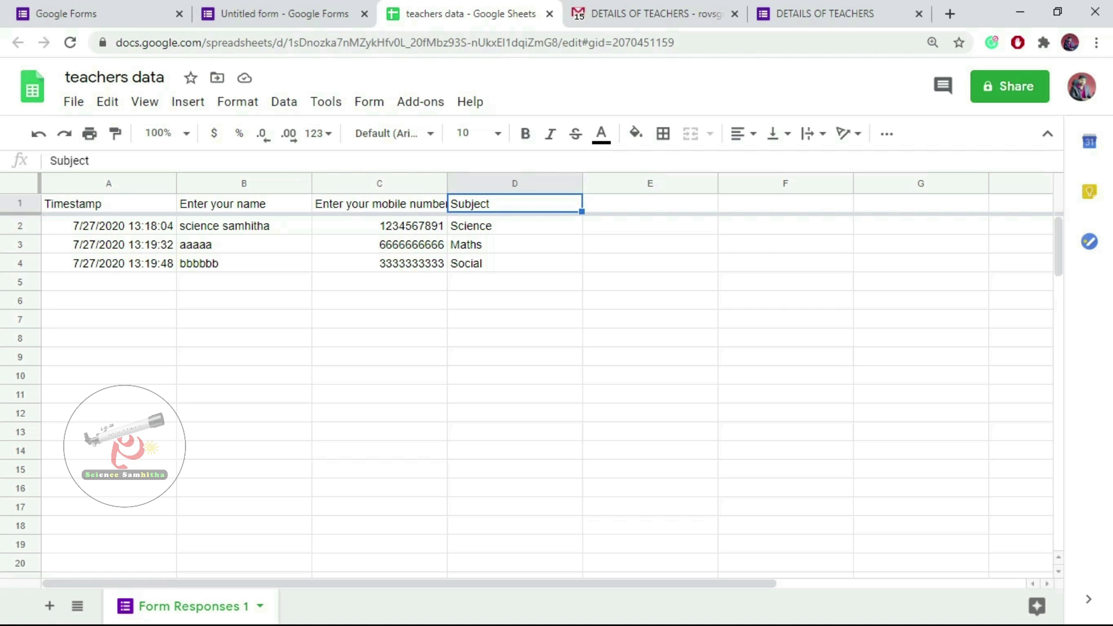
left_click(261, 14)
scroll(550, 348, "down", 9)
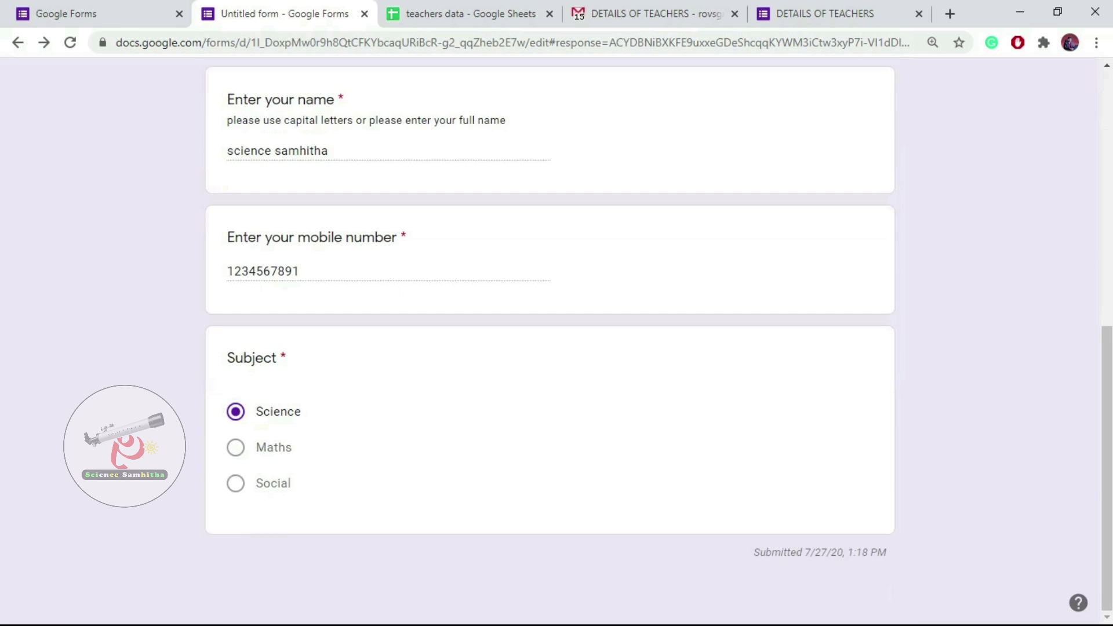
Change the form's title from 'Untitled form' to 'DETAILS OF TEACHERS'.
scroll(550, 348, "up", 9)
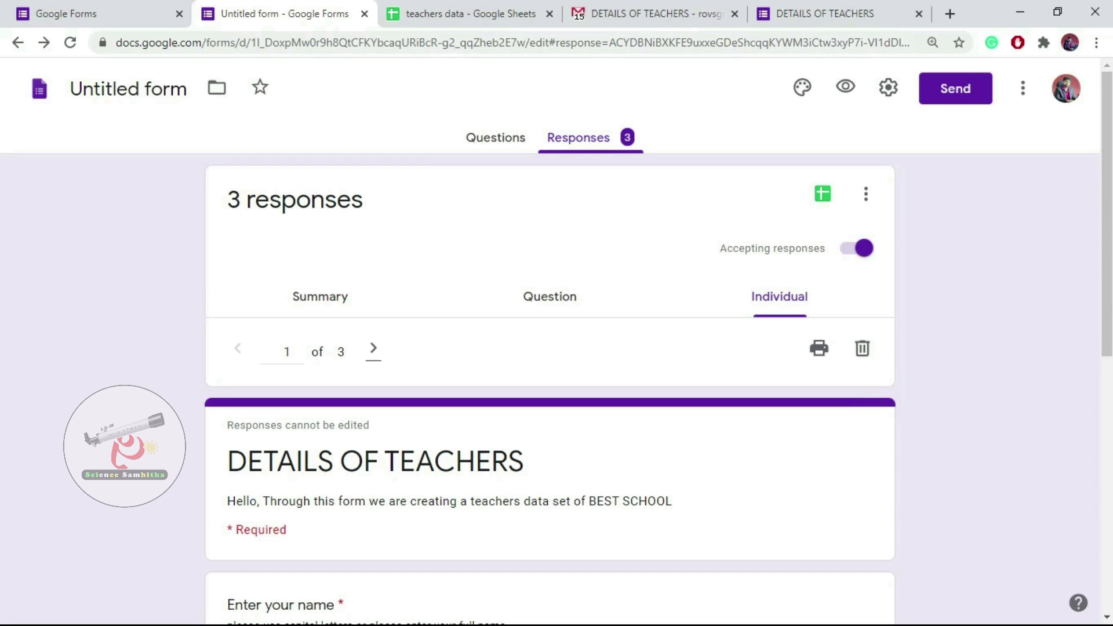
left_click(495, 138)
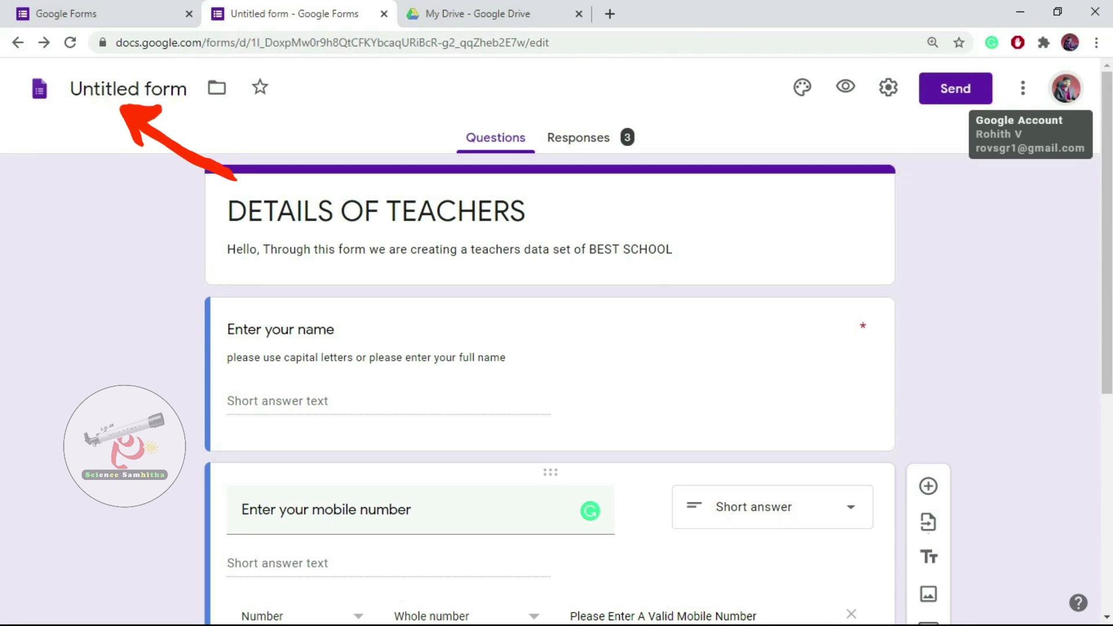
left_click(129, 89)
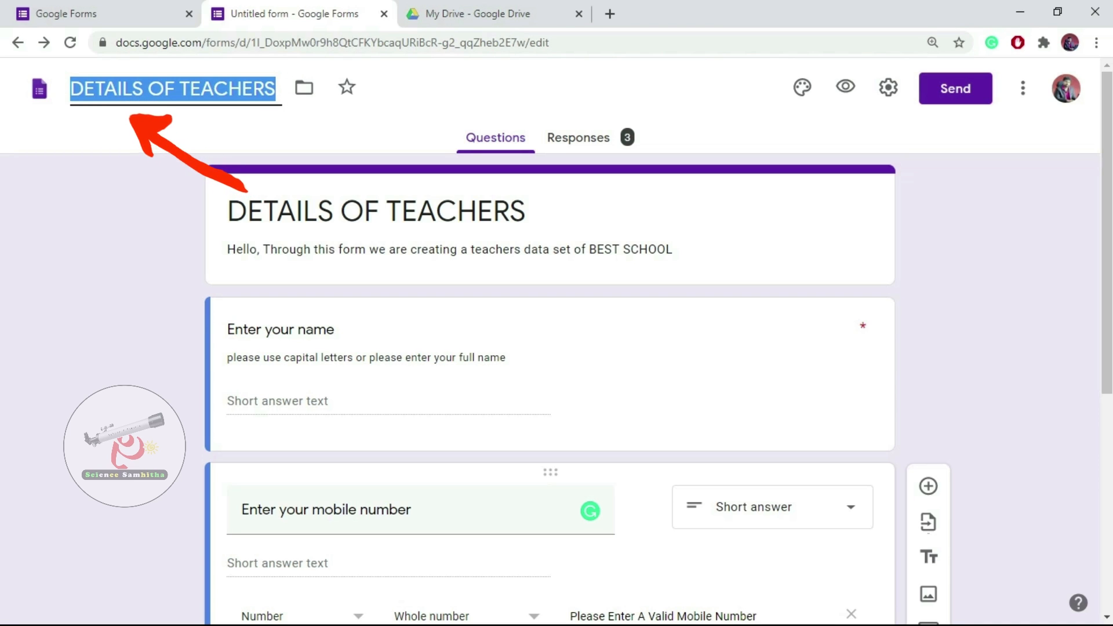
left_click(104, 90)
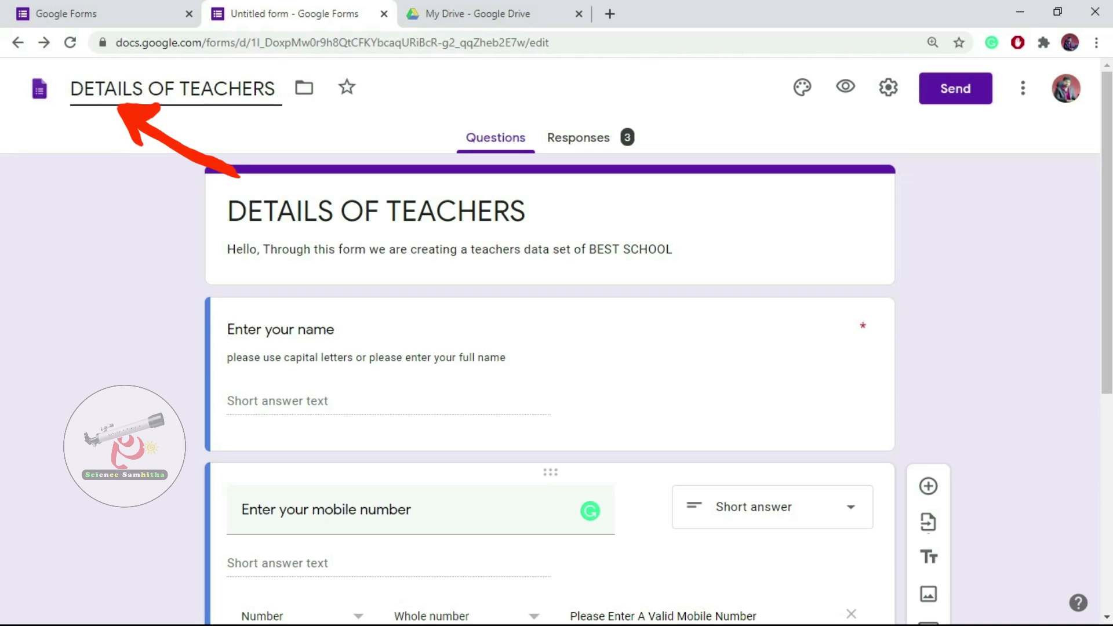
left_click(994, 215)
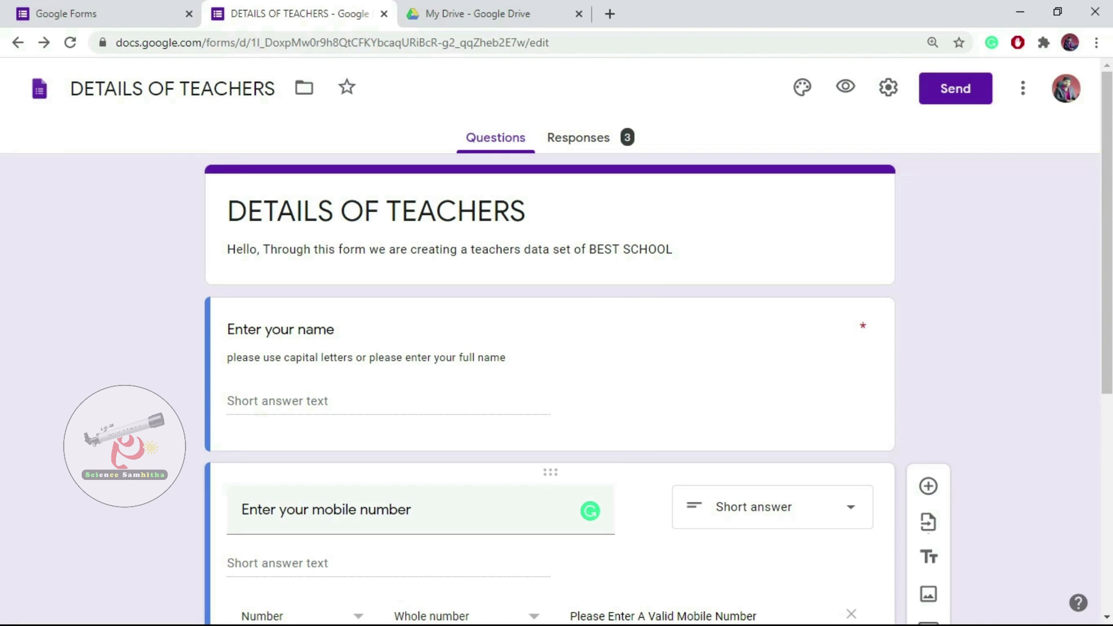
left_click(579, 138)
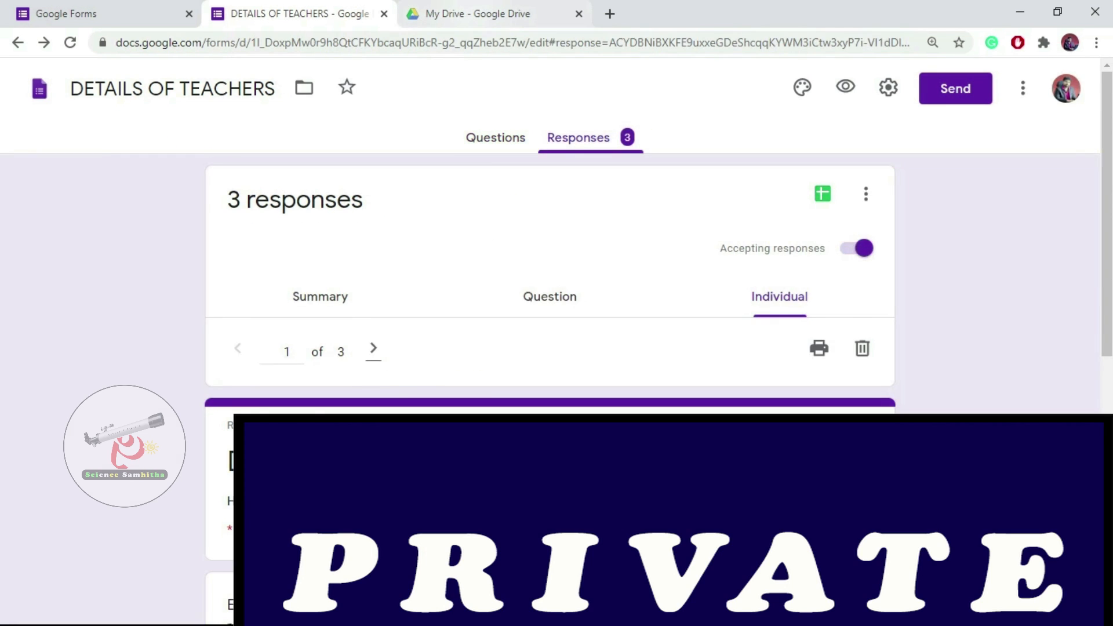
In My Drive's grid view, open the DETAILS OF TEACHERS form and the teachers data sheet.
left_click(480, 14)
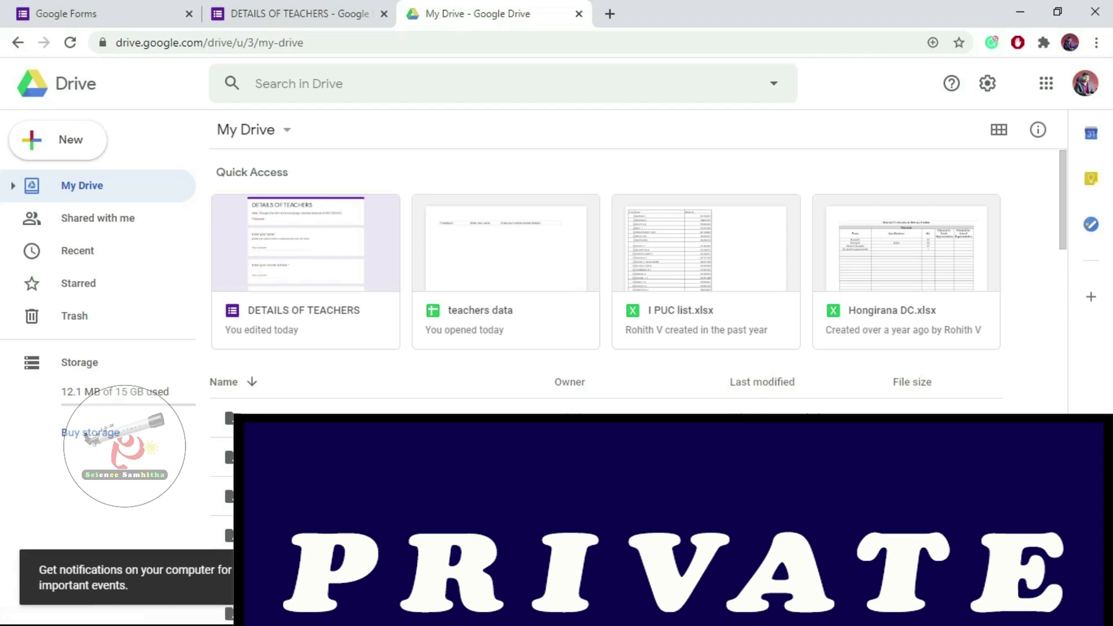
left_click(998, 129)
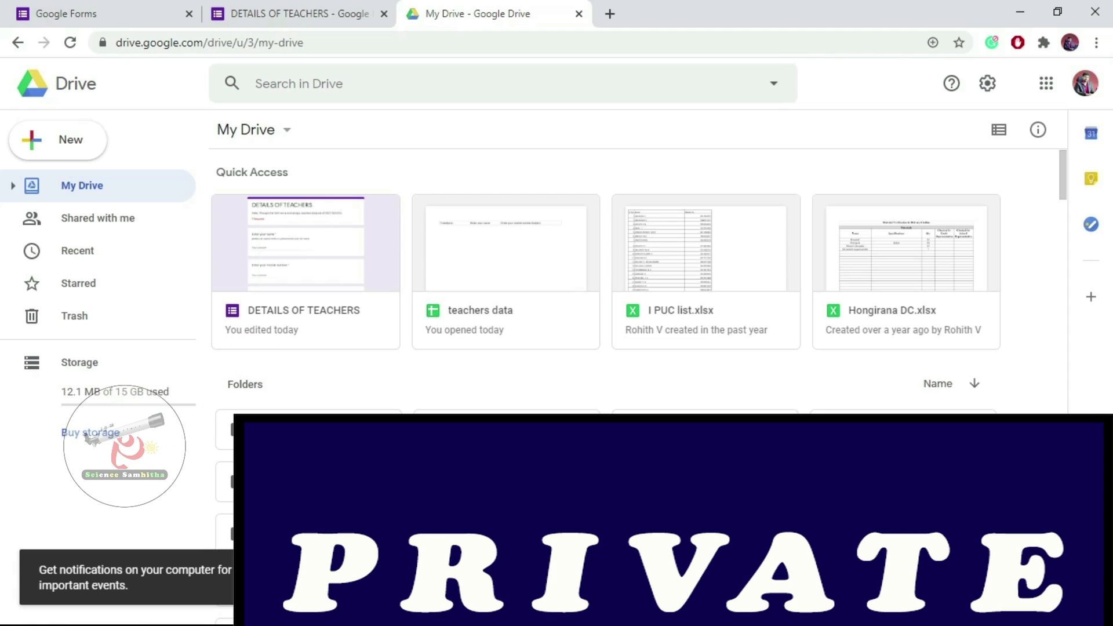
scroll(638, 376, "down", 15)
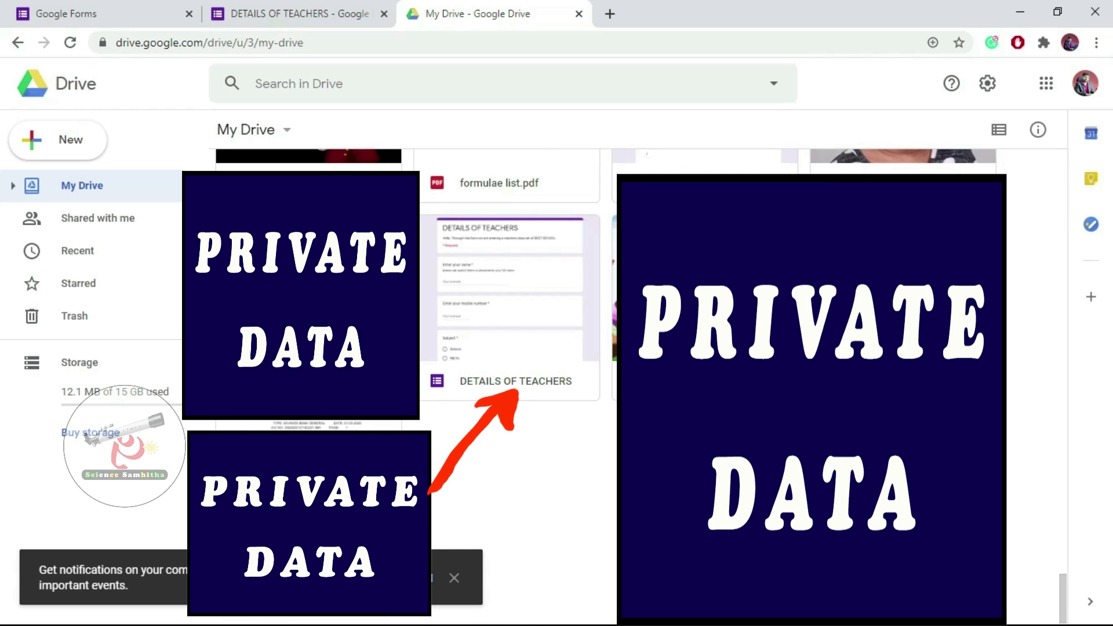
double_click(510, 324)
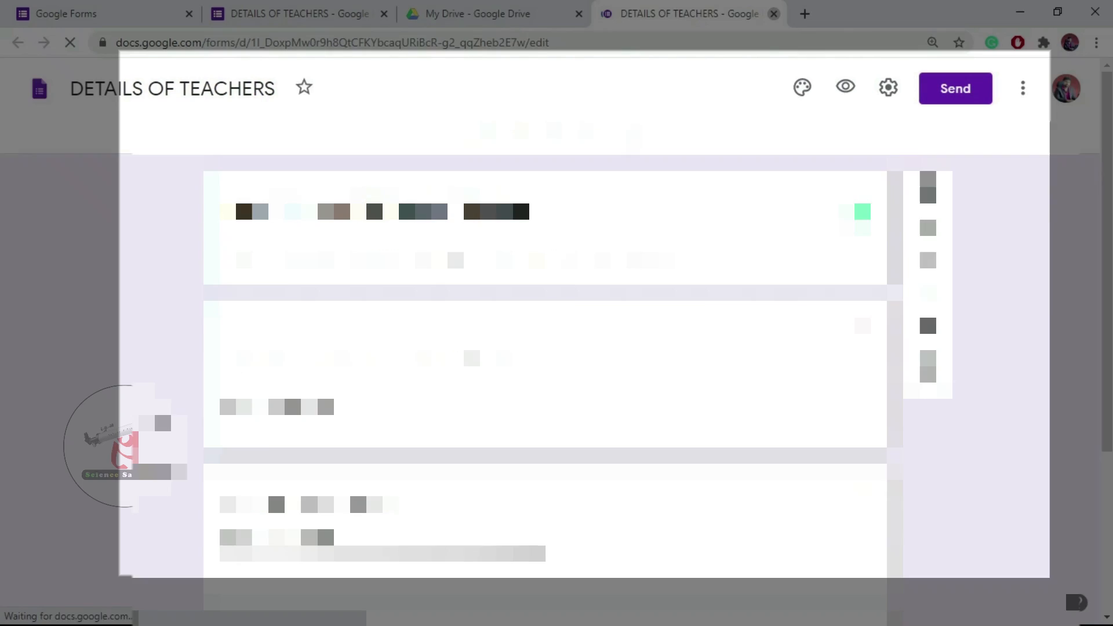
left_click(773, 13)
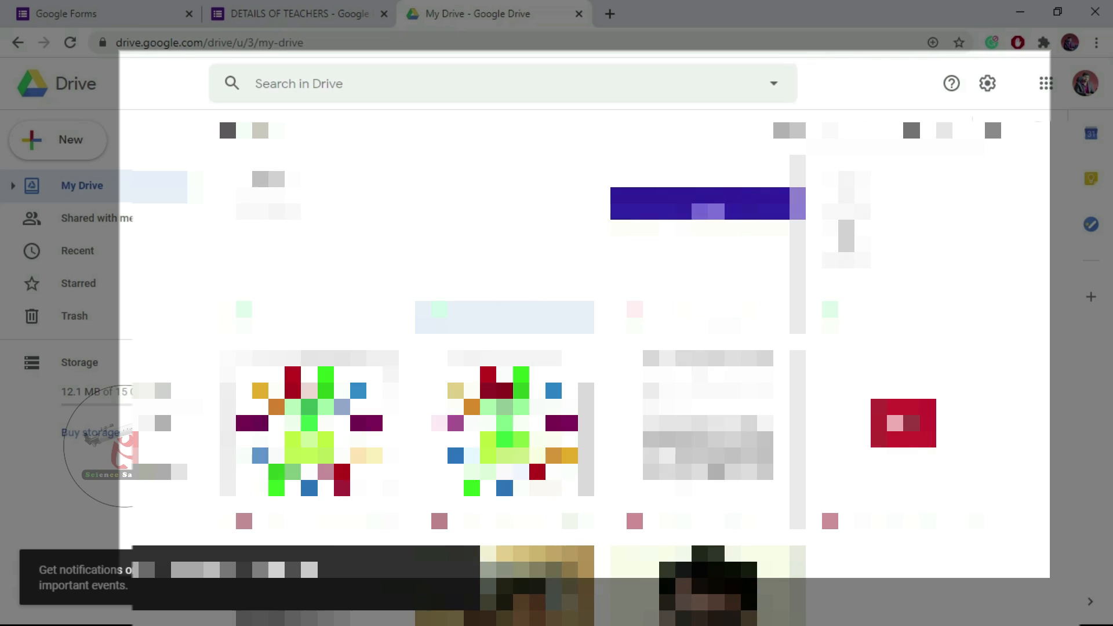
double_click(503, 284)
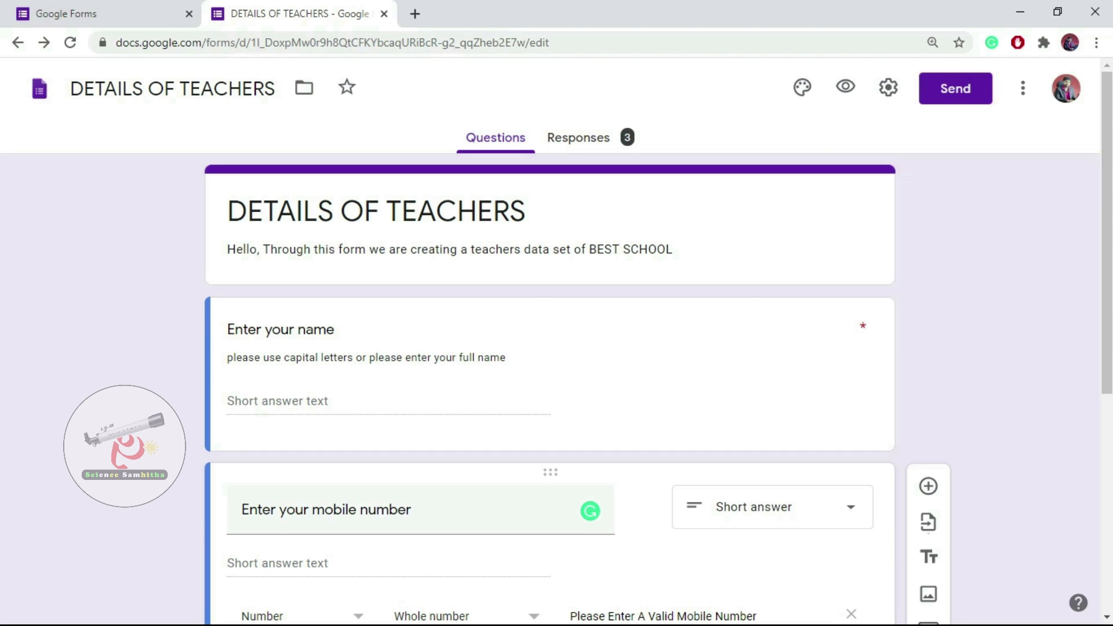
Switch between Questions and Responses, ending on the Individual view of response 1 of 3.
left_click(579, 138)
left_click(496, 138)
left_click(578, 138)
left_click(495, 138)
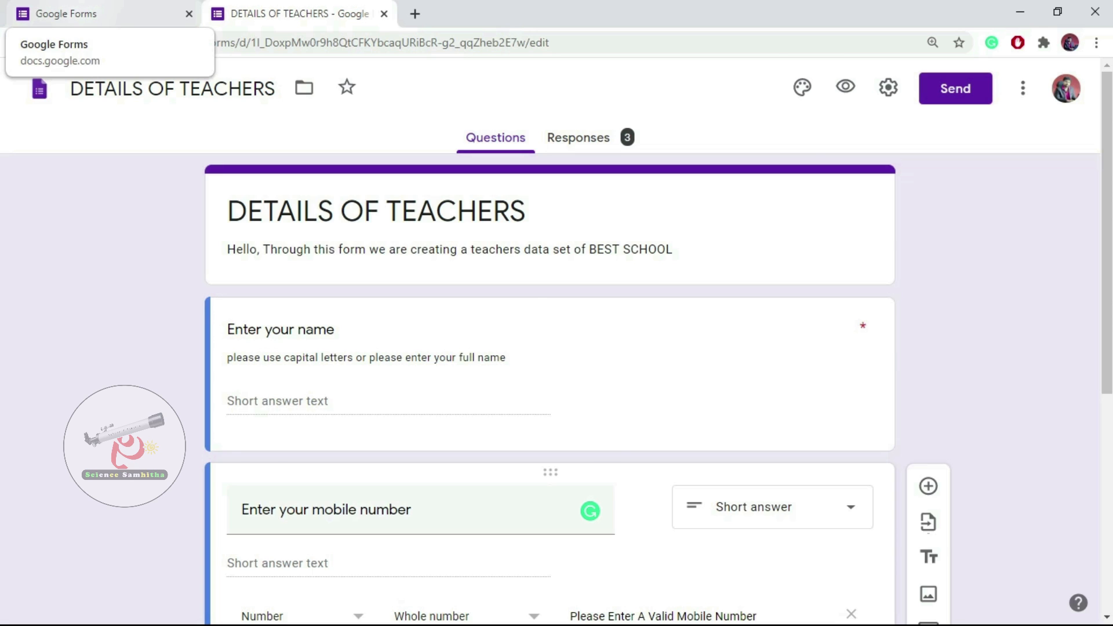
left_click(18, 42)
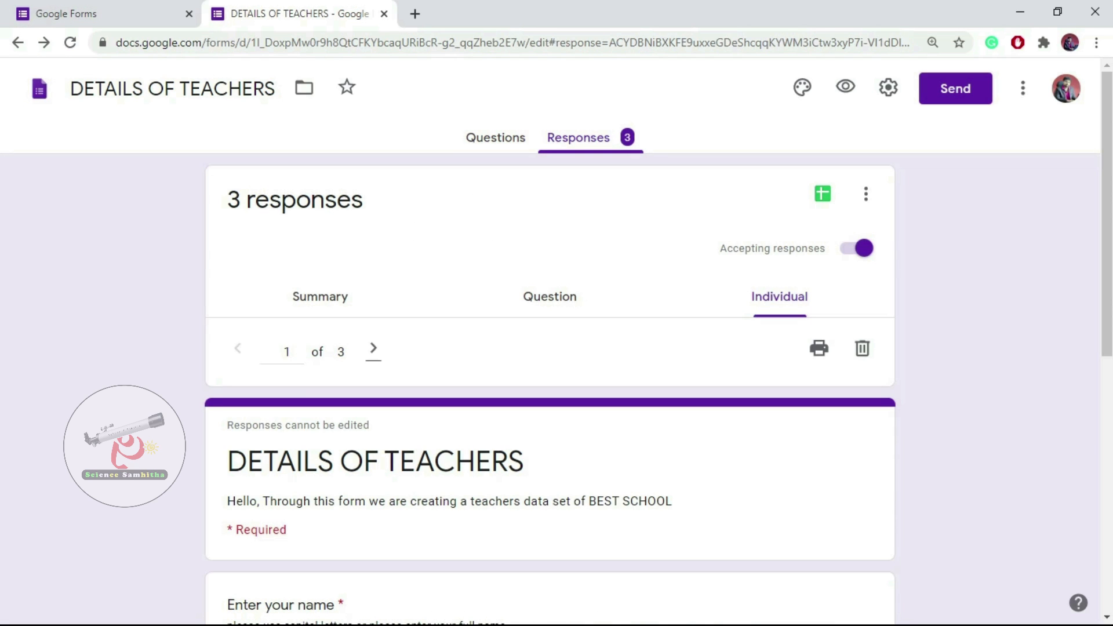
left_click(495, 137)
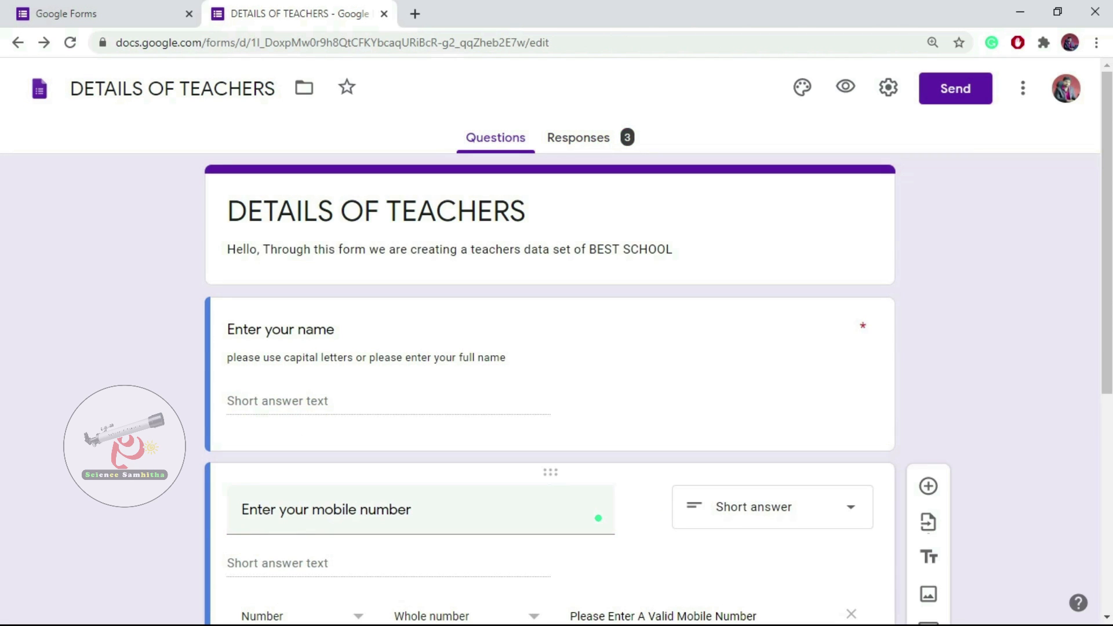
left_click(579, 138)
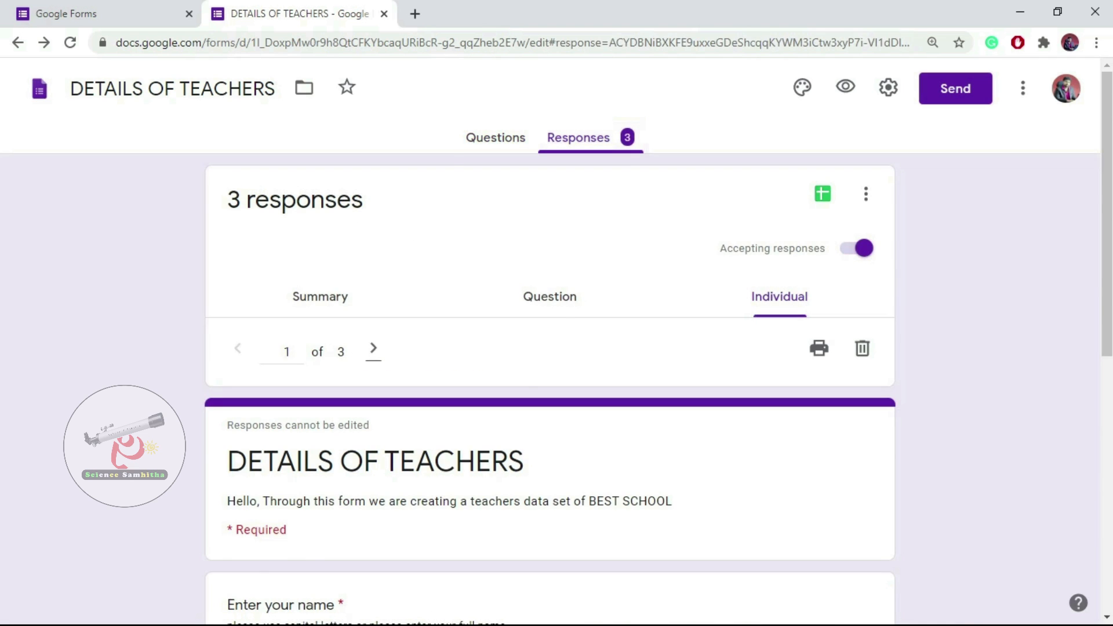
left_click(496, 138)
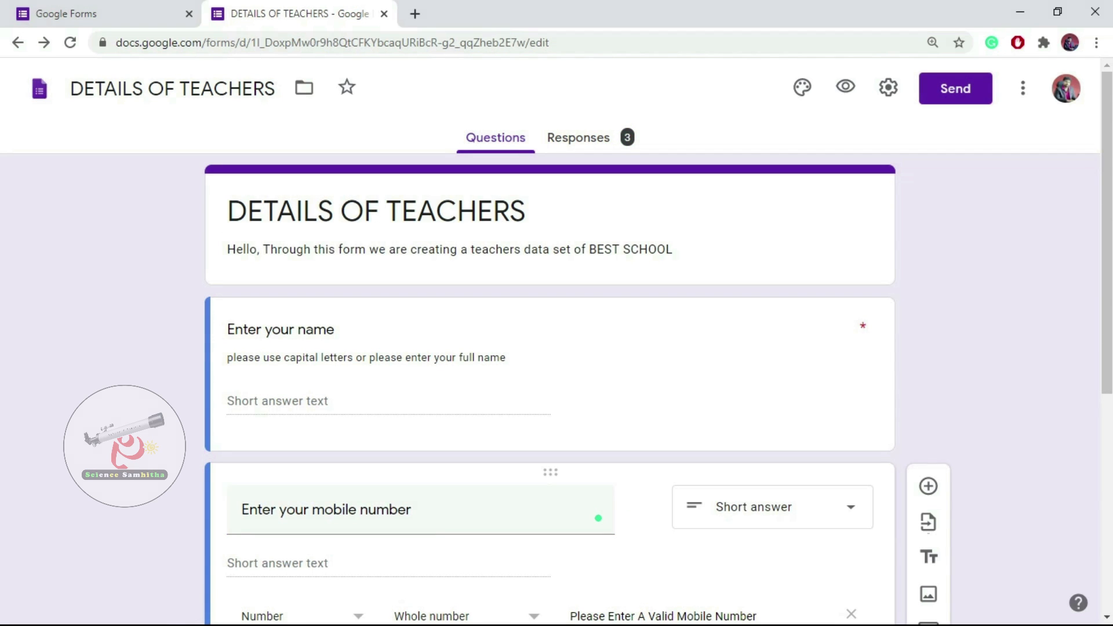
left_click(578, 138)
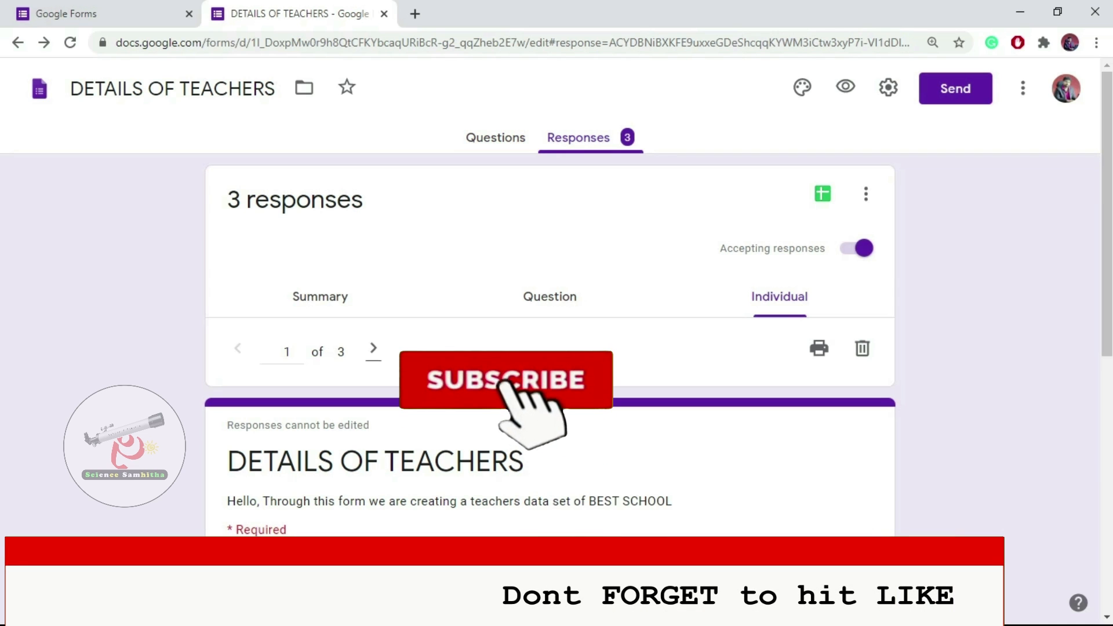